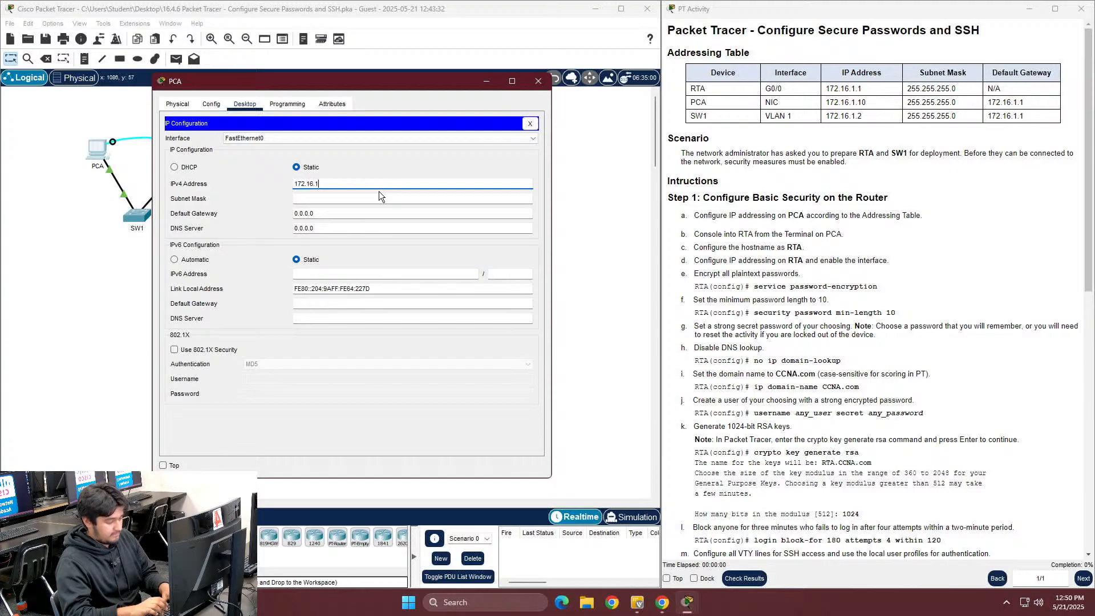
Try editing PCA's subnet mask, then dismiss the invalid subnet mask error
{"action": "left_click", "coordinate": [344, 199]}
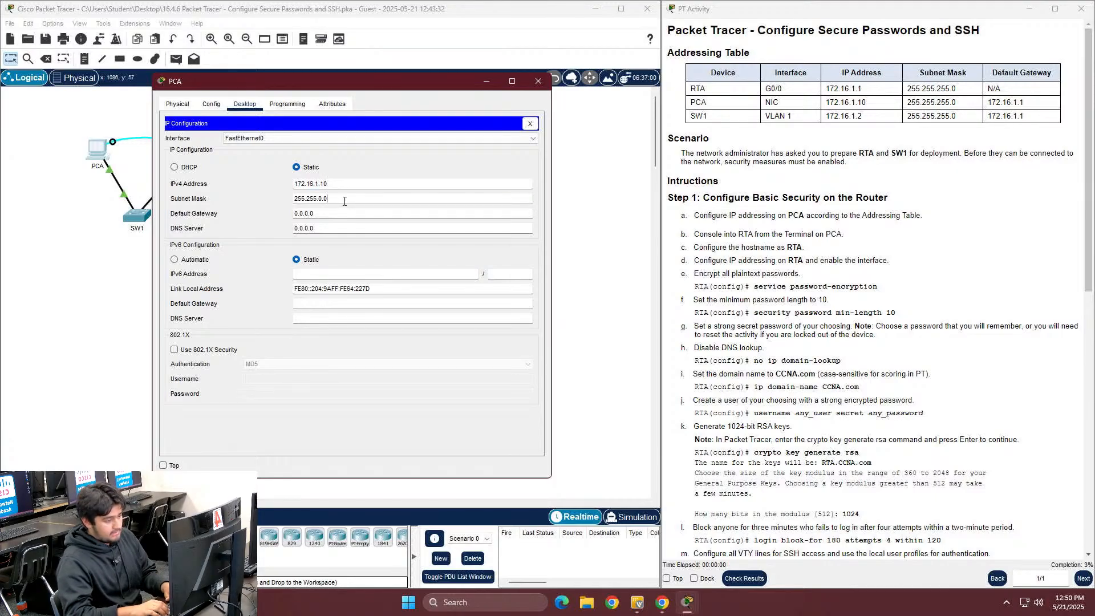
{"action": "key", "text": "BackSpace"}
{"action": "key", "text": "BackSpace"}
{"action": "key", "text": "BackSpace"}
{"action": "type", "text": "2"}
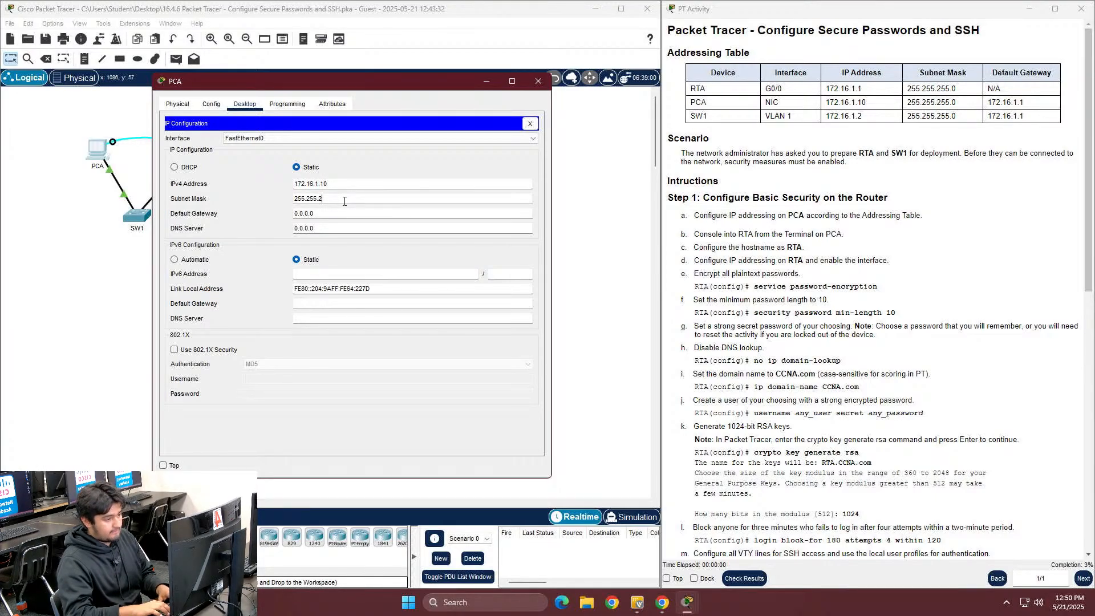
{"action": "type", "text": "5..0"}
{"action": "left_click", "coordinate": [337, 214]}
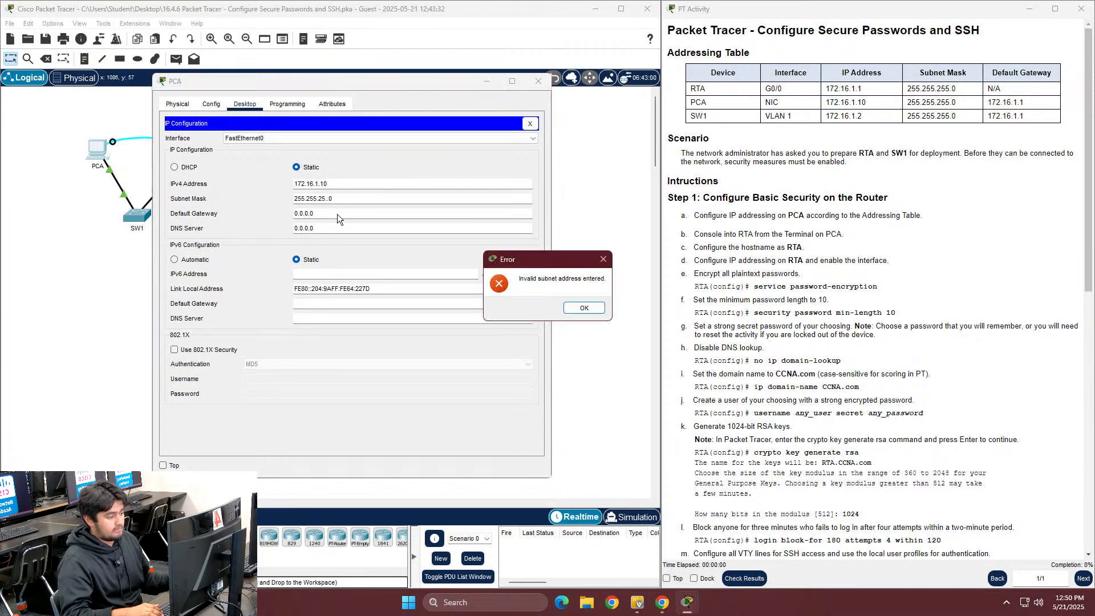
{"action": "key", "text": "Return"}
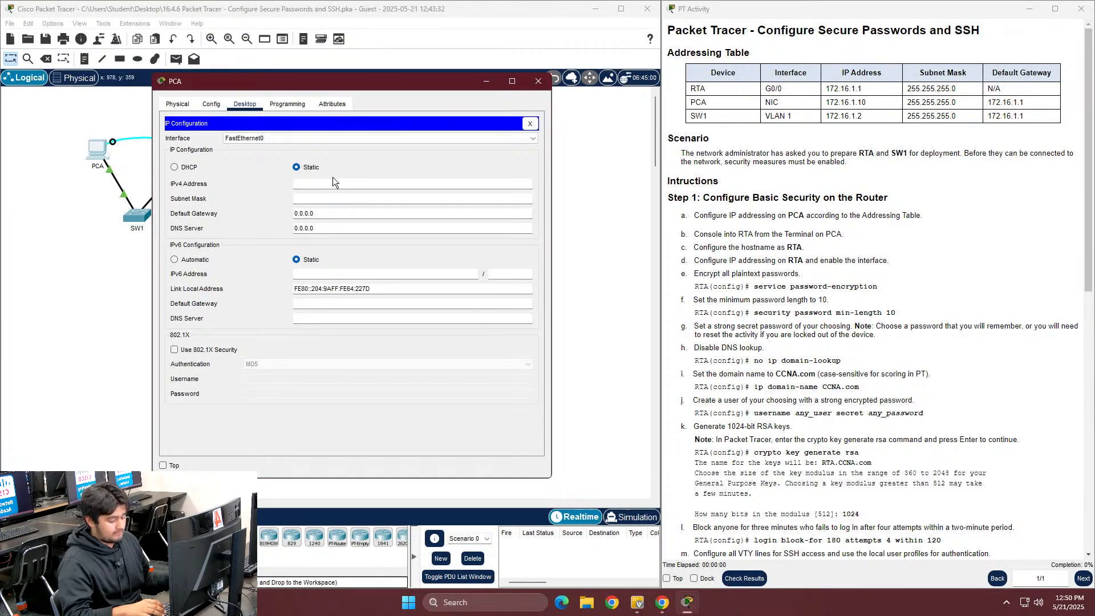
Enter IPv4 address 172.16.1.10 with subnet mask 255.255.255.0
{"action": "left_click", "coordinate": [337, 189]}
{"action": "type", "text": "172.,1"}
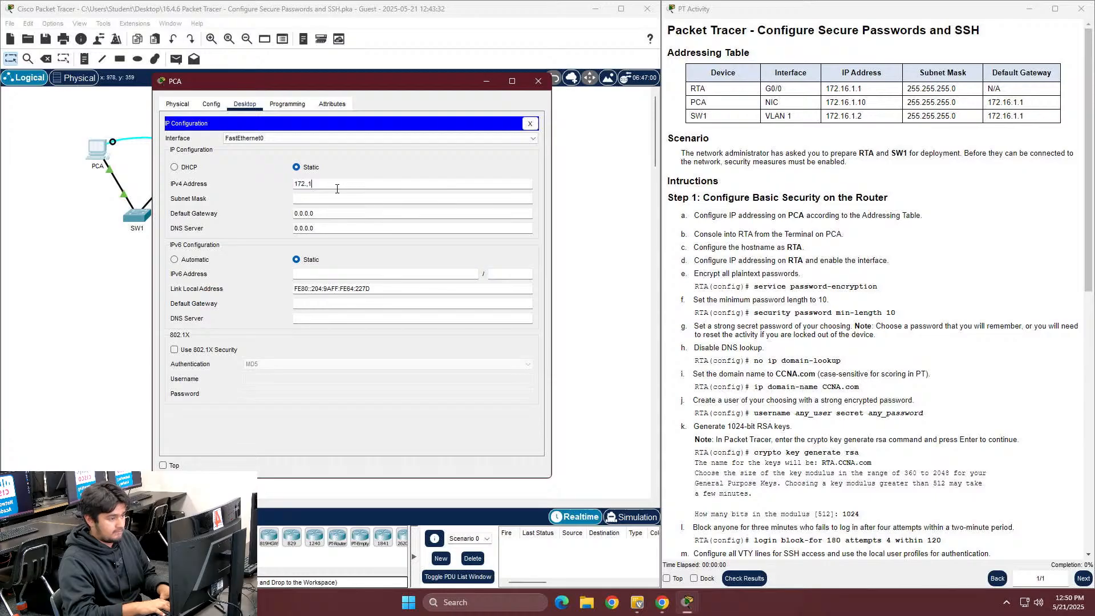
{"action": "type", "text": "6"}
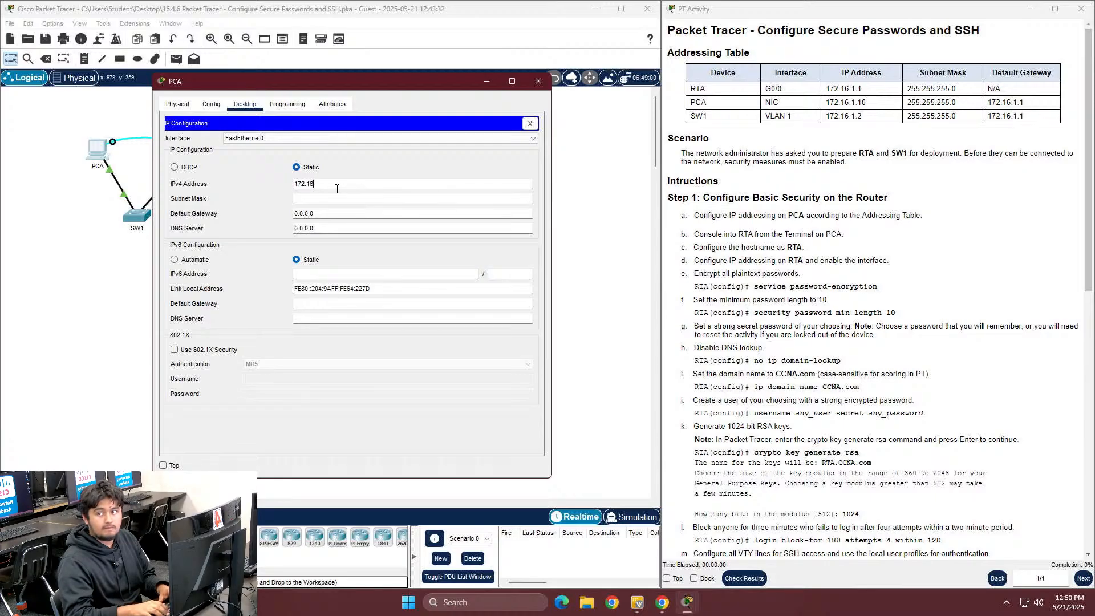
{"action": "type", "text": ".1.10"}
{"action": "left_click", "coordinate": [334, 203]}
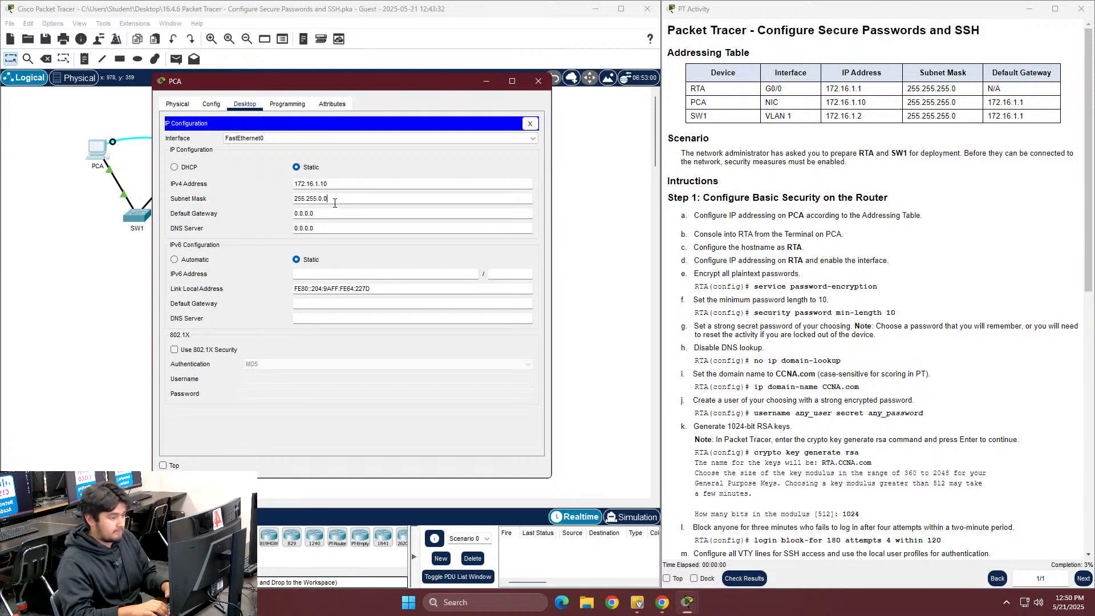
{"action": "key", "text": "BackSpace"}
{"action": "key", "text": "BackSpace"}
{"action": "type", "text": "255.0"}
Replace the 0.0.0.0 default gateway with 172.16.1.1
{"action": "left_click", "coordinate": [342, 219]}
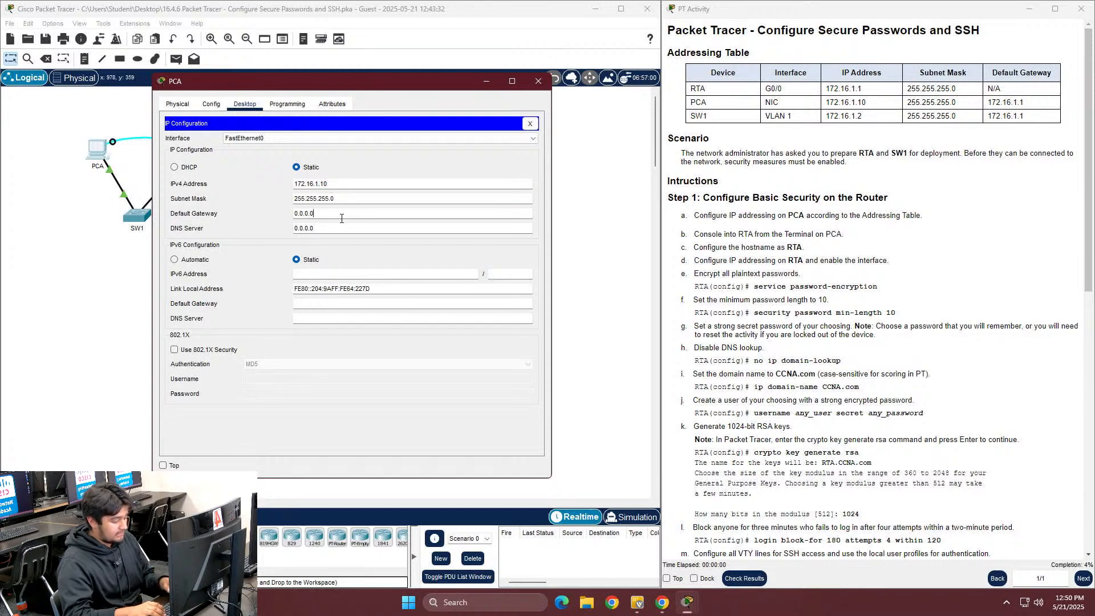
{"action": "key", "text": "BackSpace"}
{"action": "key", "text": "BackSpace"}
{"action": "key", "text": "BackSpace"}
{"action": "key", "text": "BackSpace"}
{"action": "key", "text": "BackSpace"}
{"action": "type", "text": "172.16"}
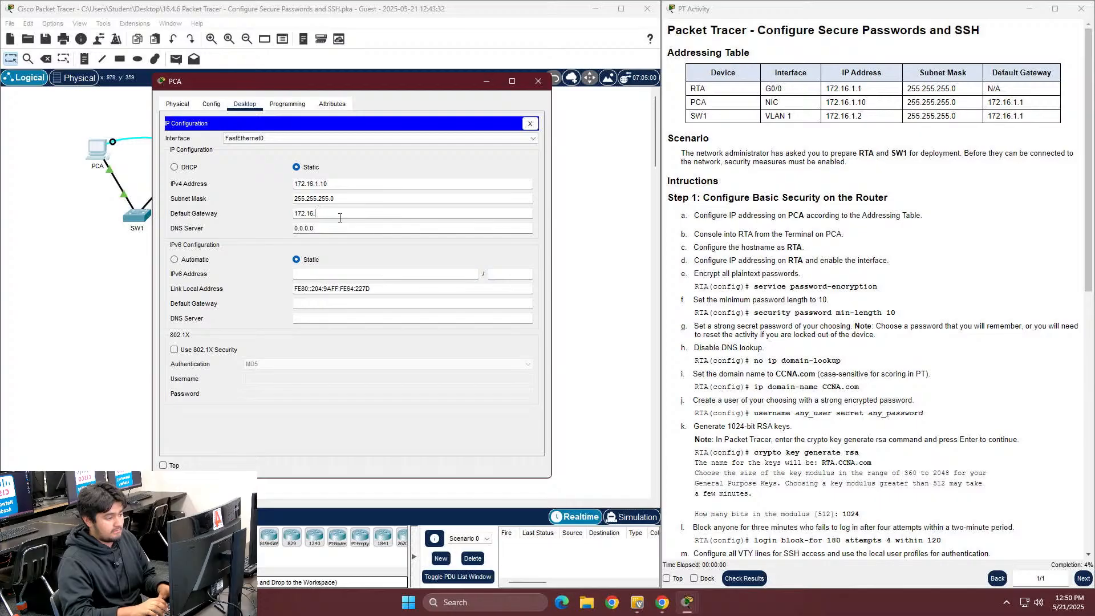
{"action": "type", "text": ".1.1"}
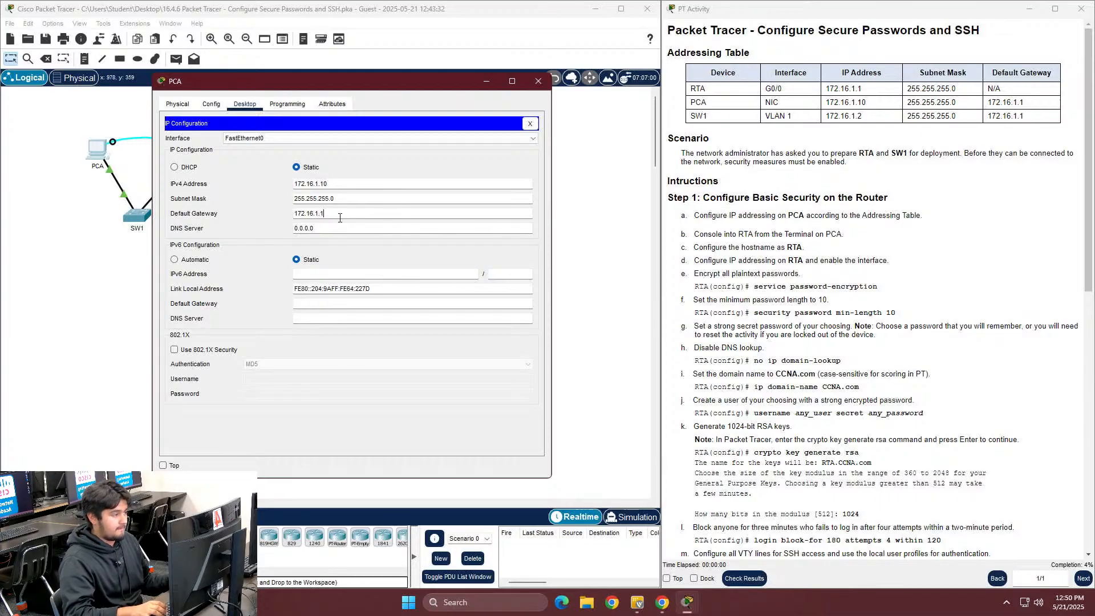
Open PCA's Terminal with default console settings and wake the router prompt
{"action": "left_click", "coordinate": [528, 124]}
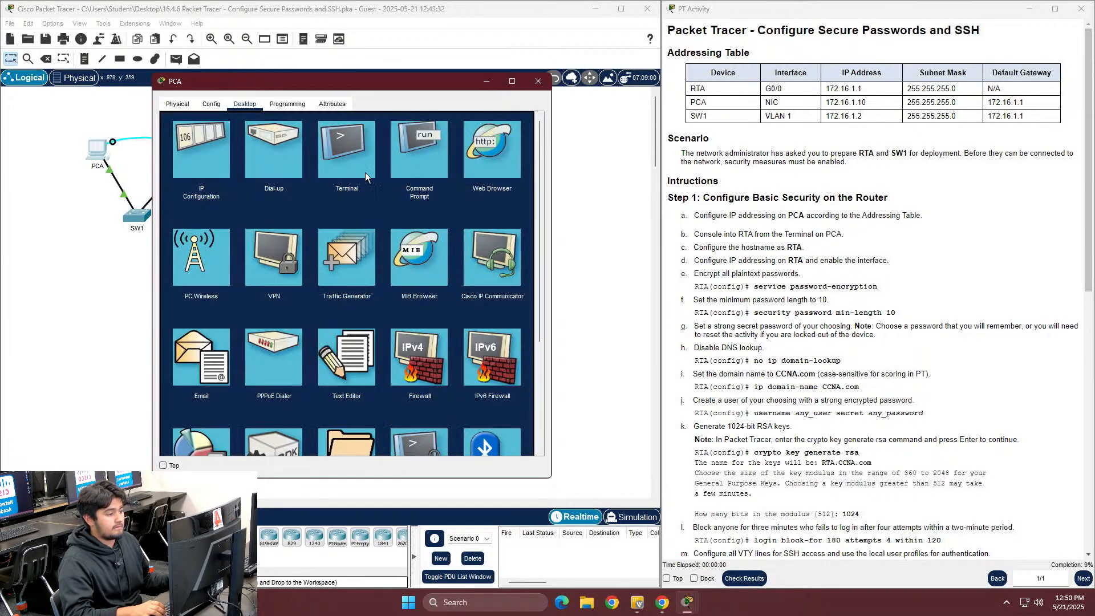
{"action": "left_click", "coordinate": [342, 151]}
{"action": "left_click", "coordinate": [504, 231]}
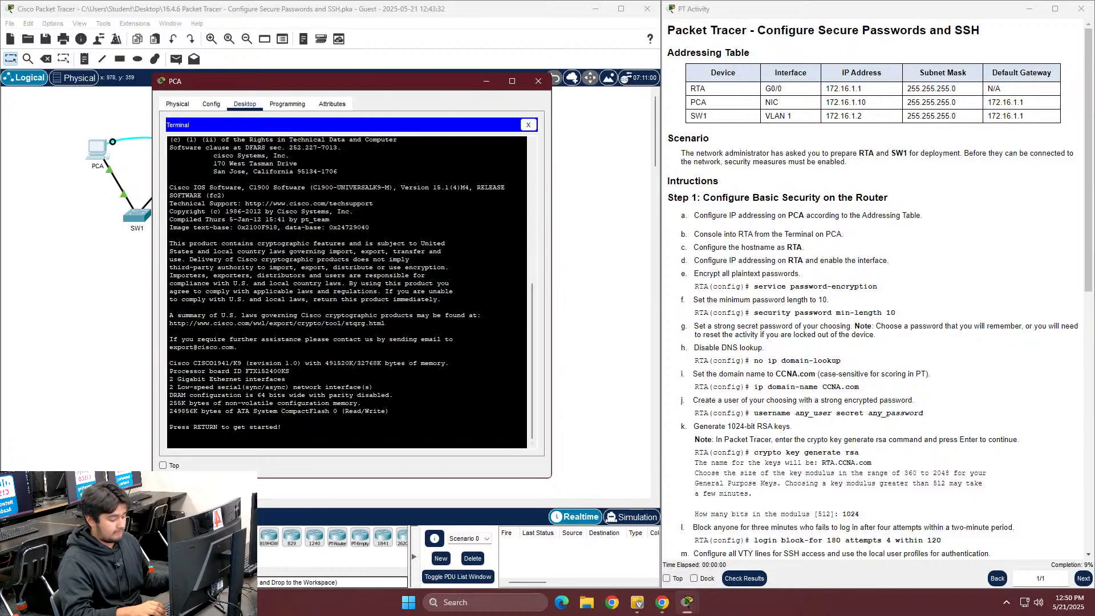
{"action": "key", "text": "Return"}
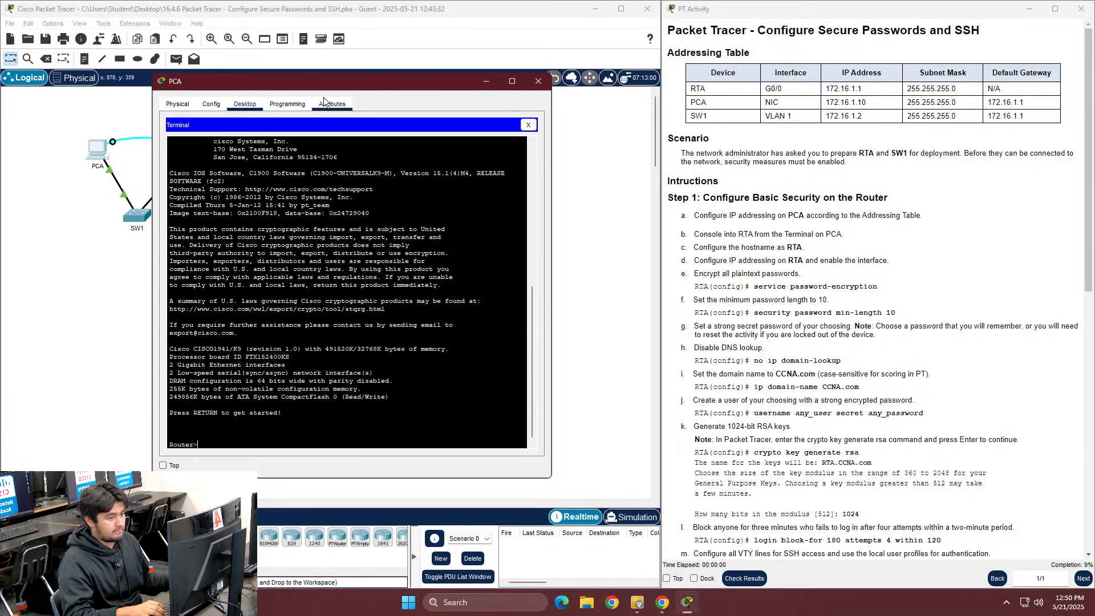
{"action": "left_click_drag", "start_coordinate": [337, 84], "coordinate": [440, 67]}
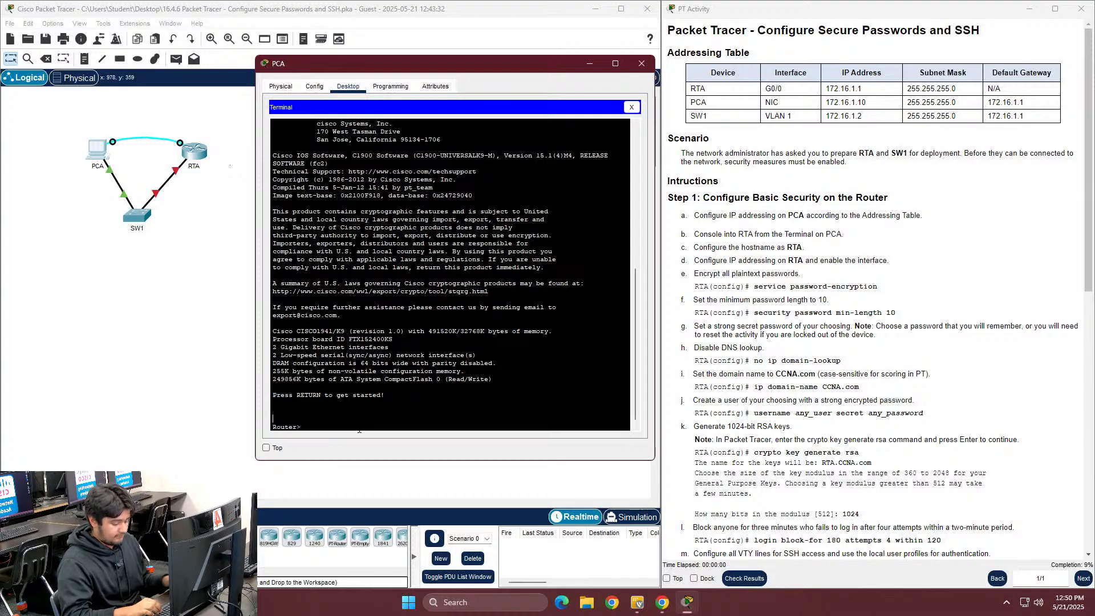
Enter enable and configure terminal, then set the router hostname to RTA
{"action": "type", "text": "n"}
{"action": "key", "text": "Tab"}
{"action": "key", "text": "Return"}
{"action": "type", "text": "conf"}
{"action": "key", "text": "Tab"}
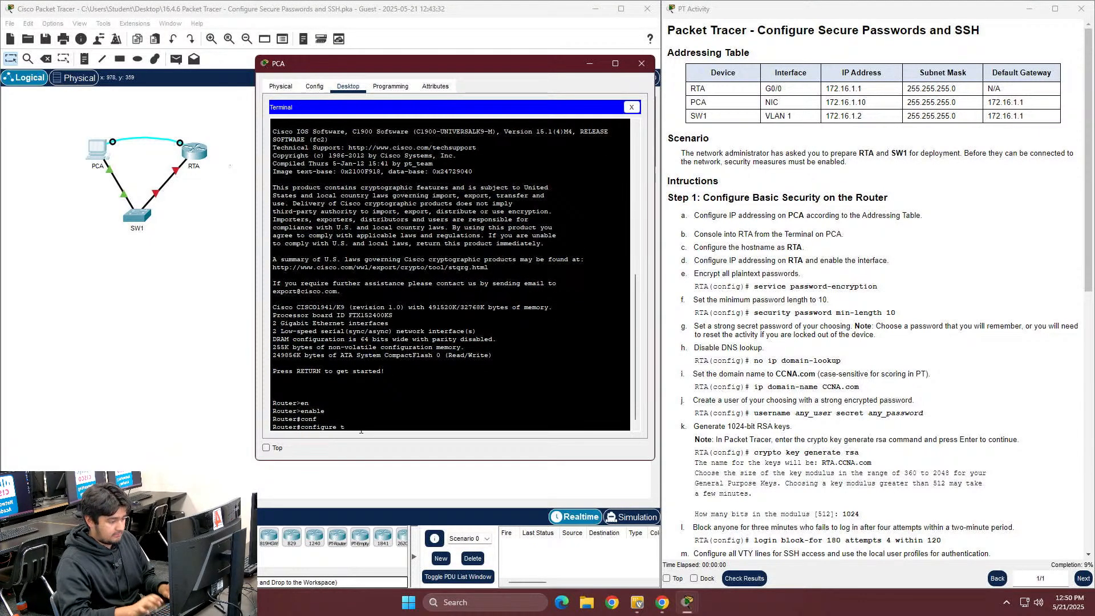
{"action": "type", "text": "ter"}
{"action": "key", "text": "Tab"}
{"action": "key", "text": "Return"}
{"action": "type", "text": "host"}
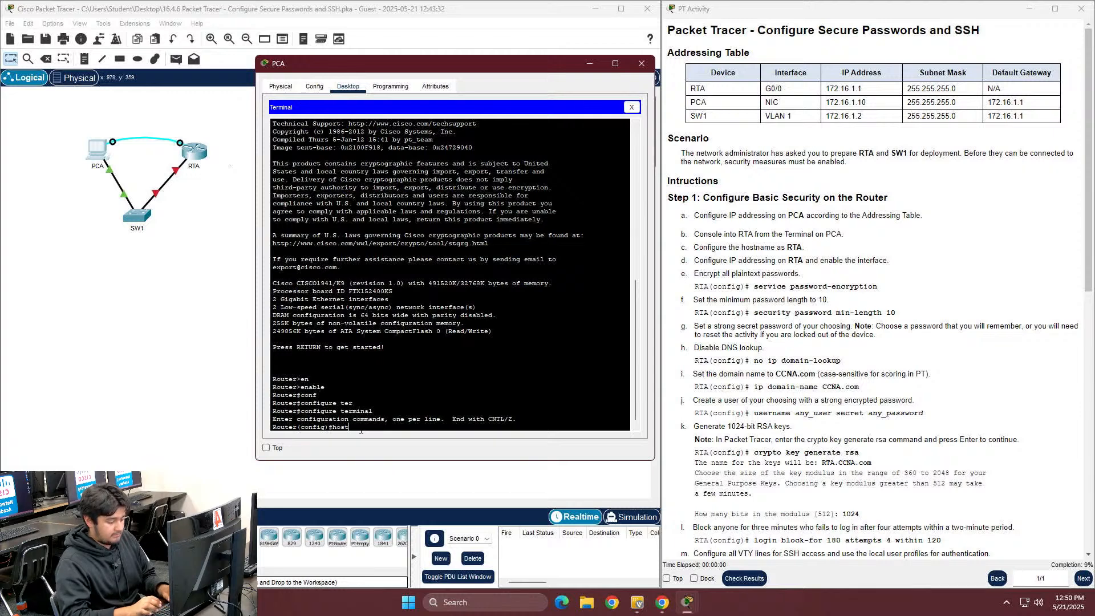
{"action": "key", "text": "Tab"}
{"action": "type", "text": "RT"}
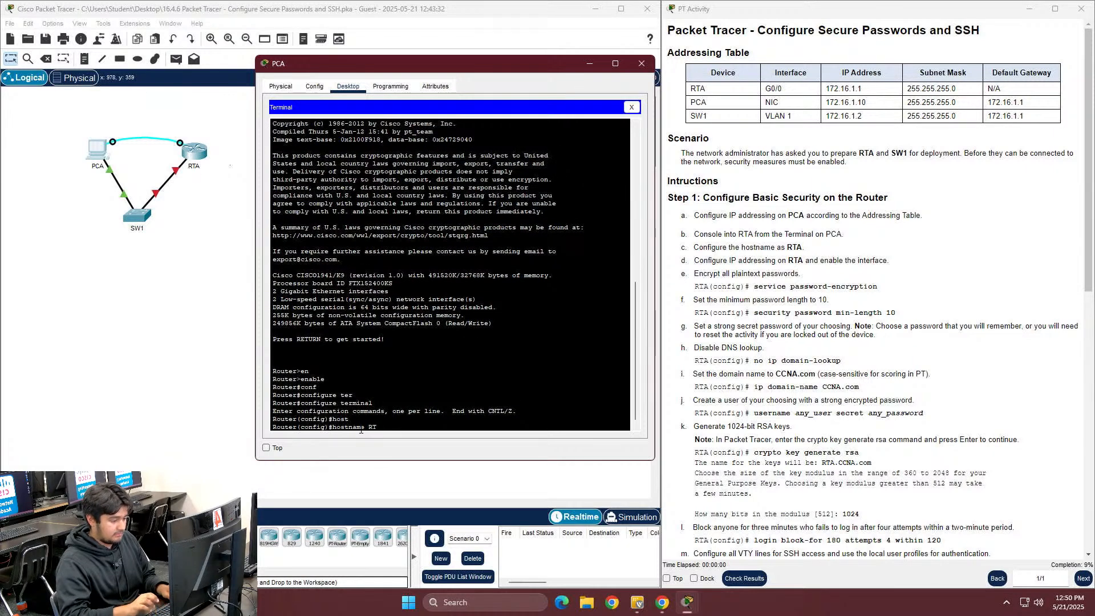
{"action": "type", "text": "A"}
{"action": "key", "text": "Return"}
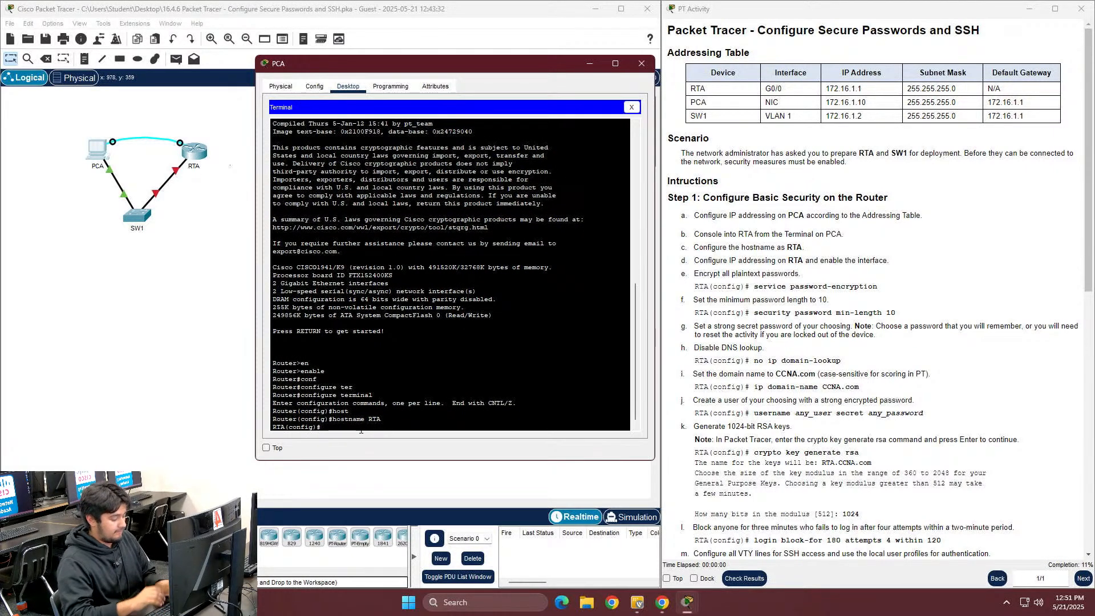
Give interface G0/0 address 172.16.1.1 255.255.255.0 and enable it with no shutdown
{"action": "type", "text": "interface"}
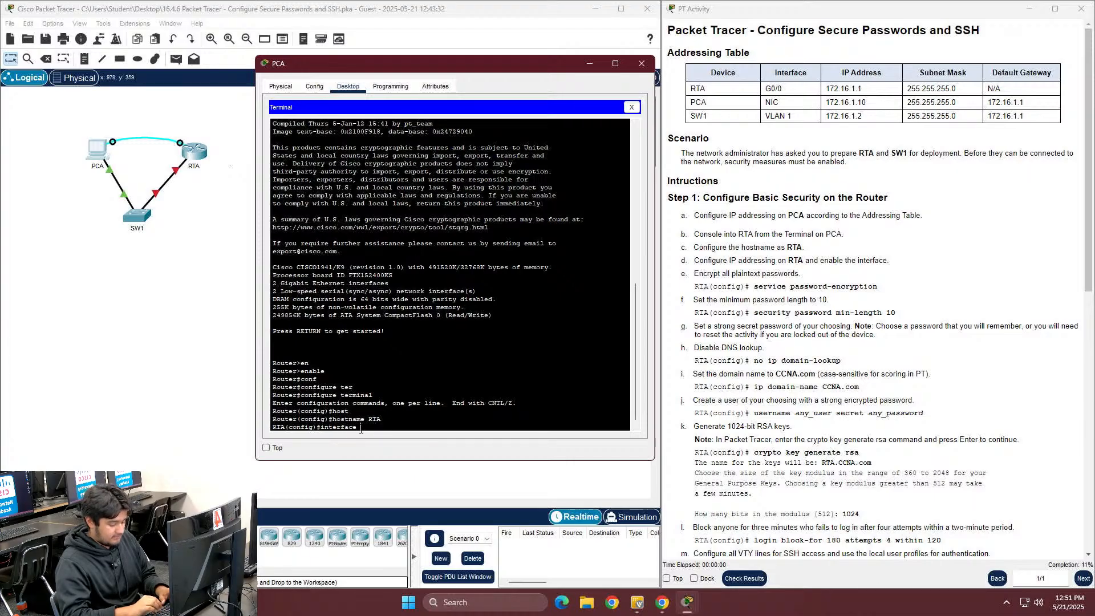
{"action": "type", "text": " g0/0"}
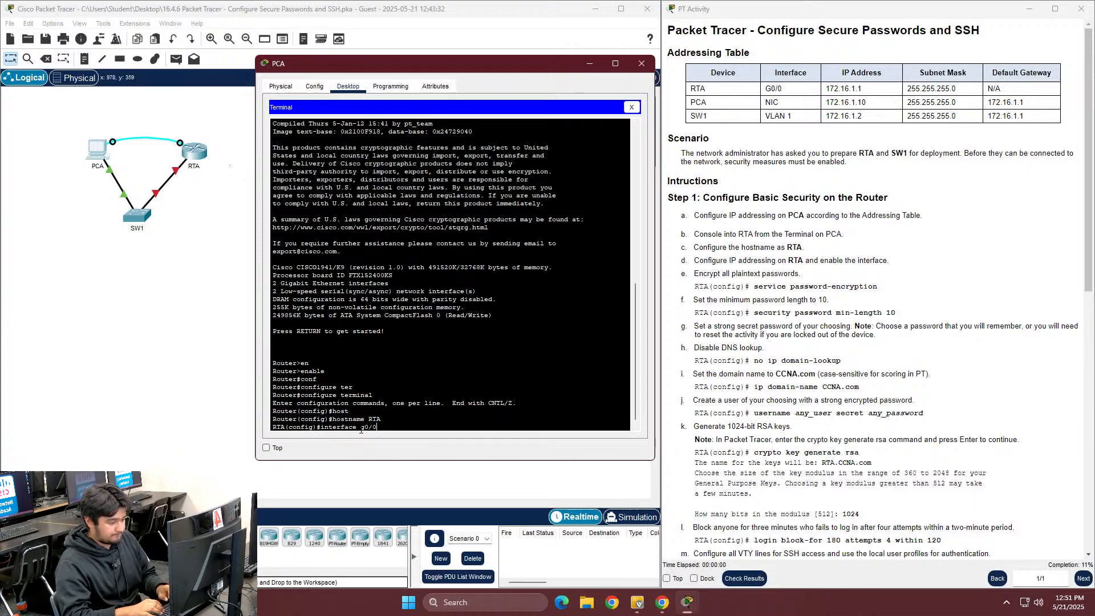
{"action": "key", "text": "Return"}
{"action": "type", "text": "ip ad"}
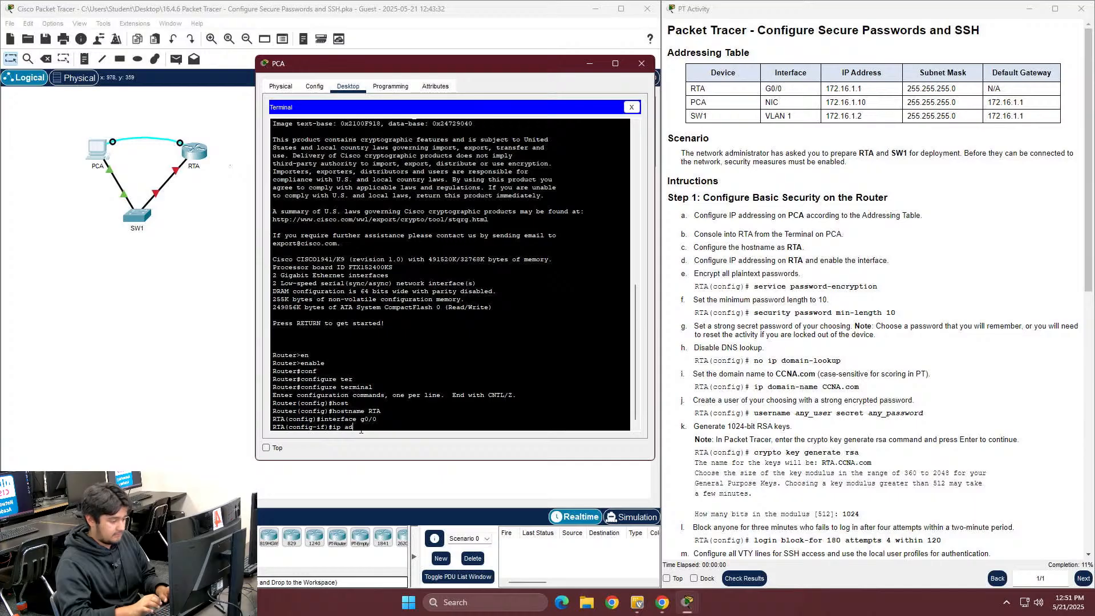
{"action": "type", "text": "d"}
{"action": "key", "text": "Tab"}
{"action": "type", "text": "172.16.1.1 255"}
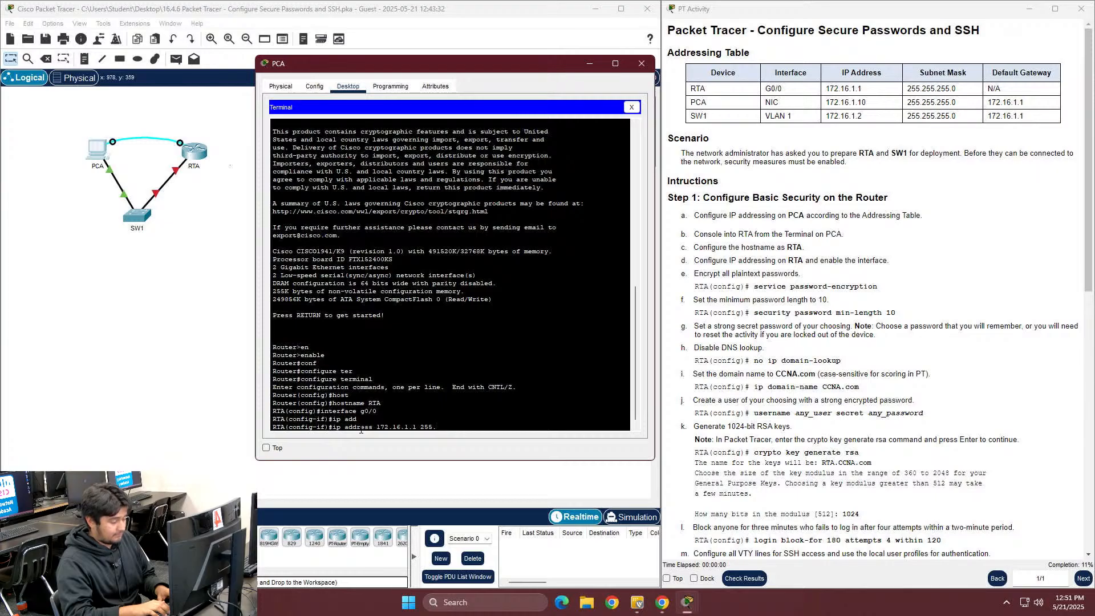
{"action": "type", "text": ".255.2"}
{"action": "key", "text": "BackSpace"}
{"action": "key", "text": "BackSpace"}
{"action": "type", "text": "255.255.0"}
{"action": "key", "text": "Return"}
{"action": "type", "text": "no sh"}
{"action": "key", "text": "Tab"}
{"action": "key", "text": "Return"}
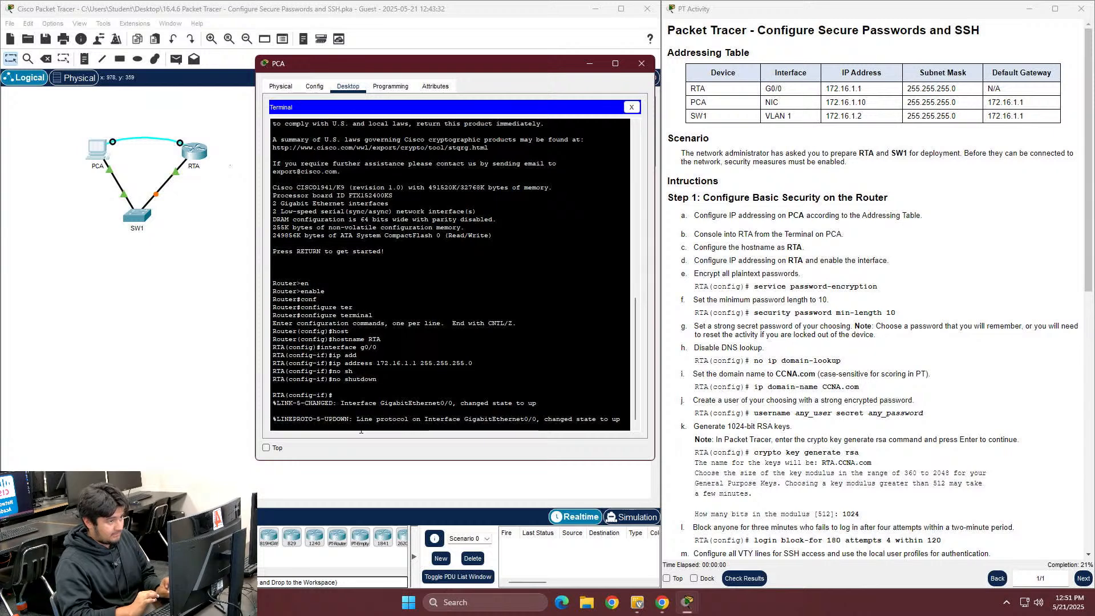
Leave interface mode and turn on service password-encryption
{"action": "key", "text": "Return"}
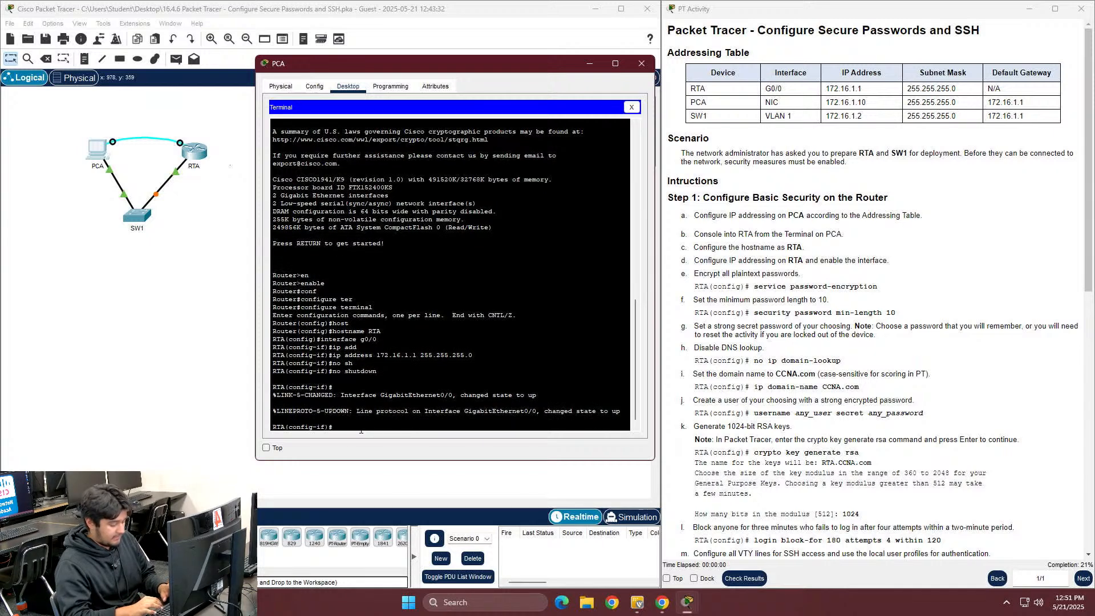
{"action": "type", "text": "exit"}
{"action": "key", "text": "Return"}
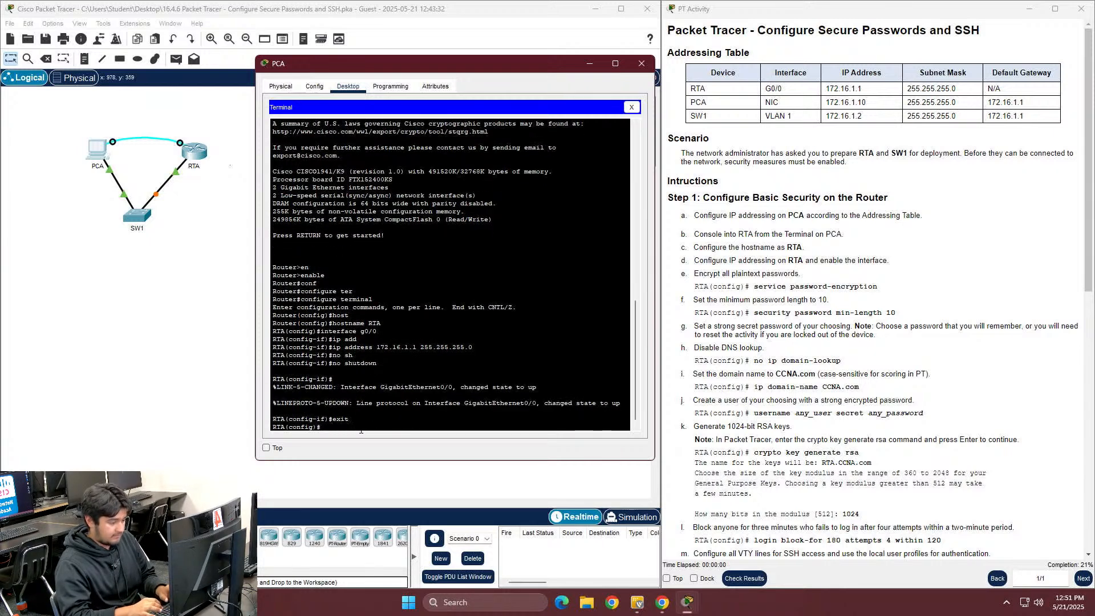
{"action": "type", "text": "ser"}
{"action": "key", "text": "Tab"}
{"action": "type", "text": "pas"}
{"action": "key", "text": "Tab"}
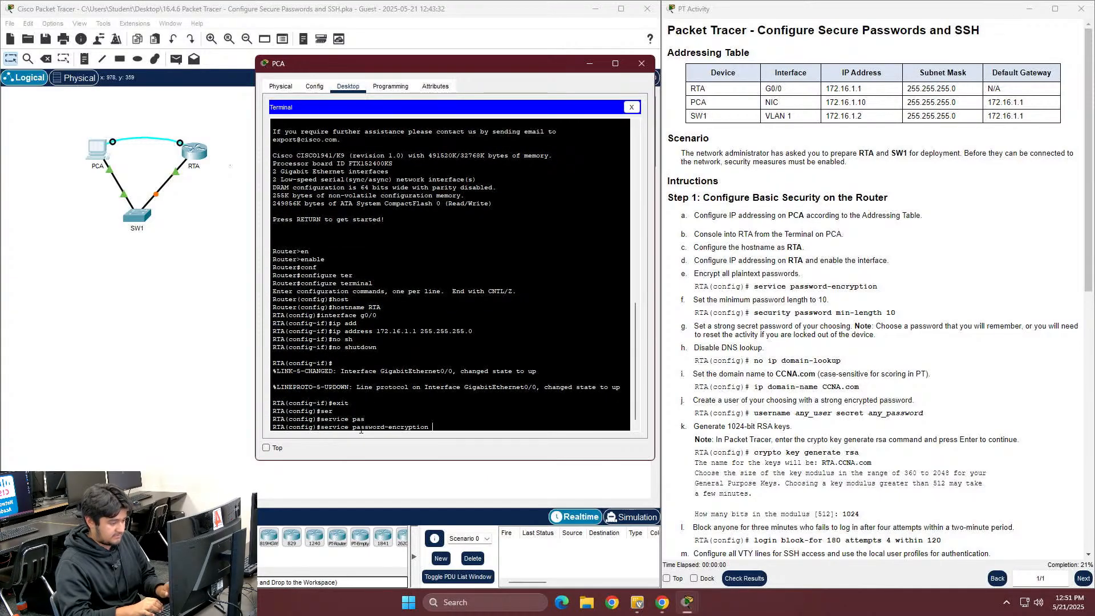
{"action": "key", "text": "Return"}
Set security passwords min-length to 10
{"action": "type", "text": "s"}
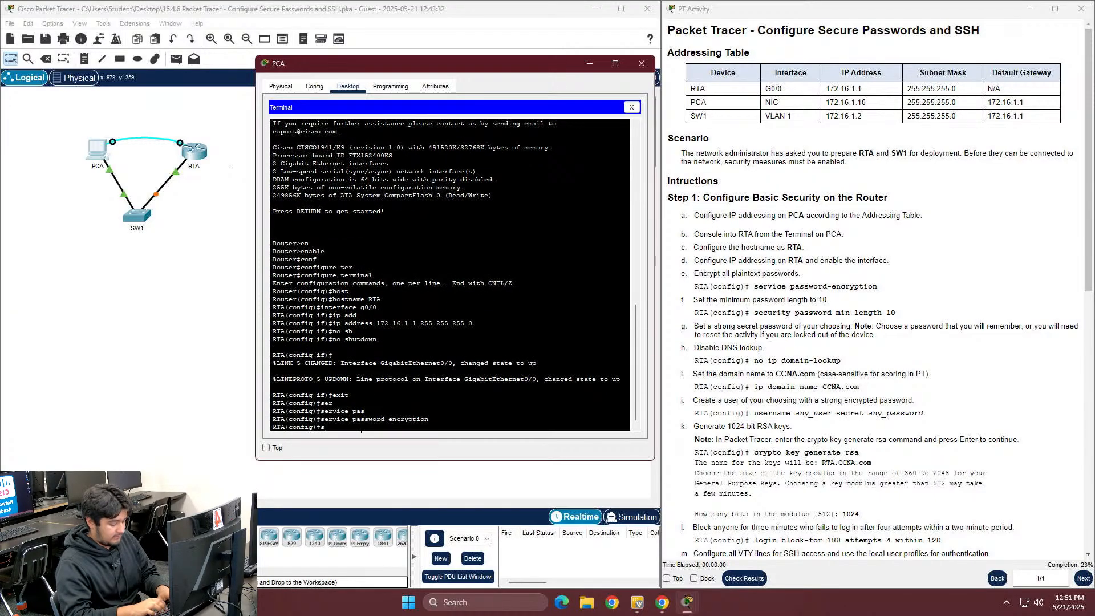
{"action": "type", "text": "ecuirt"}
{"action": "key", "text": "BackSpace"}
{"action": "key", "text": "BackSpace"}
{"action": "key", "text": "BackSpace"}
{"action": "key", "text": "BackSpace"}
{"action": "type", "text": "rity pas"}
{"action": "key", "text": "Tab"}
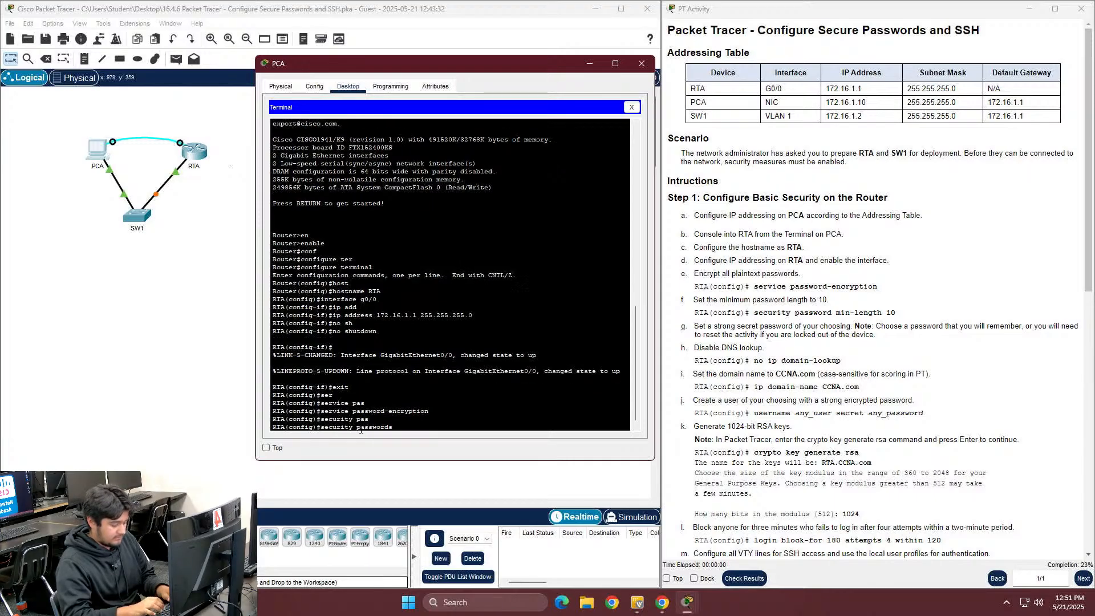
{"action": "type", "text": "min"}
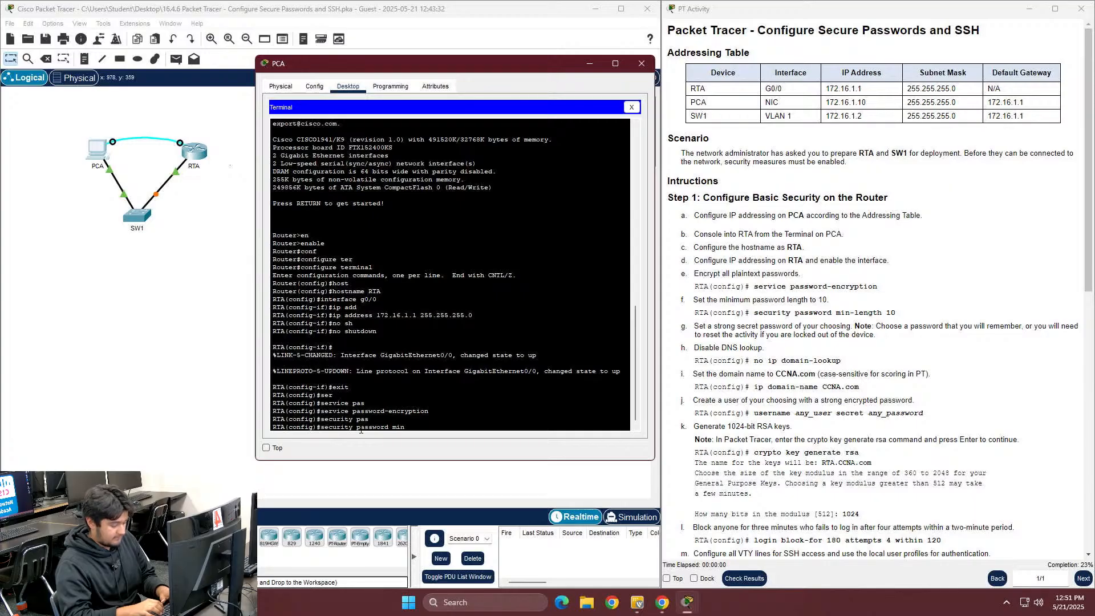
{"action": "type", "text": "-l"}
{"action": "key", "text": "Tab"}
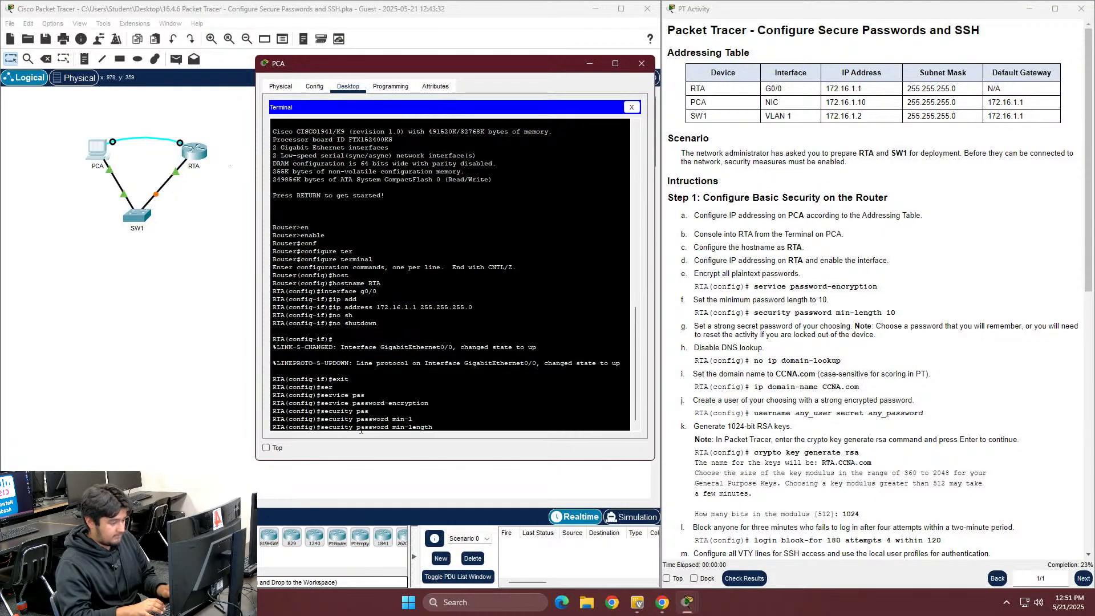
{"action": "type", "text": "10"}
{"action": "key", "text": "Return"}
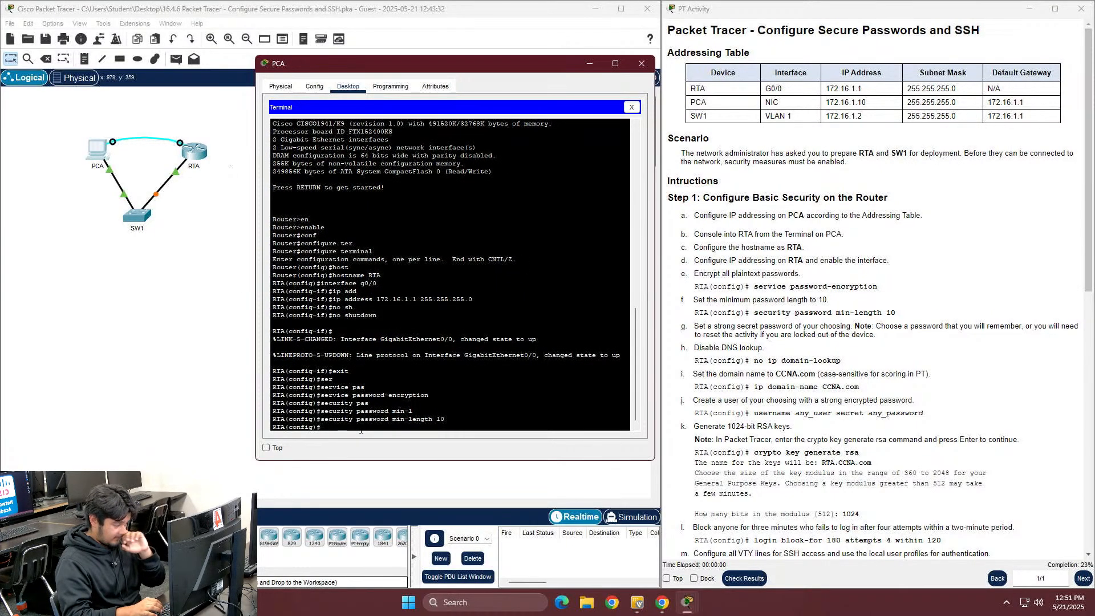
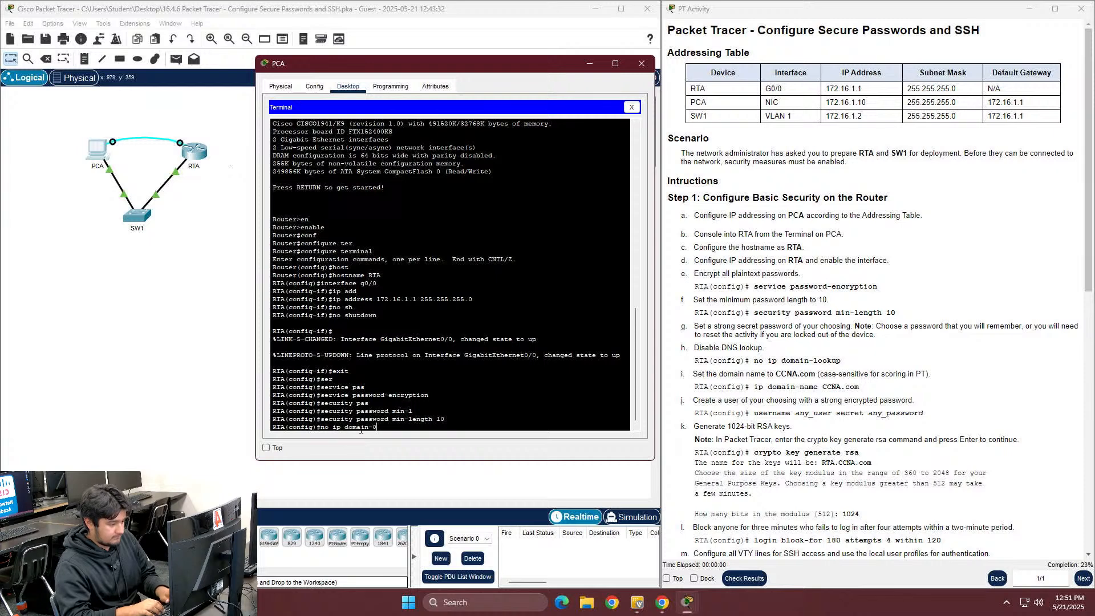
Run no ip domain-name and set an enable secret password
{"action": "key", "text": "BackSpace"}
{"action": "key", "text": "BackSpace"}
{"action": "key", "text": "BackSpace"}
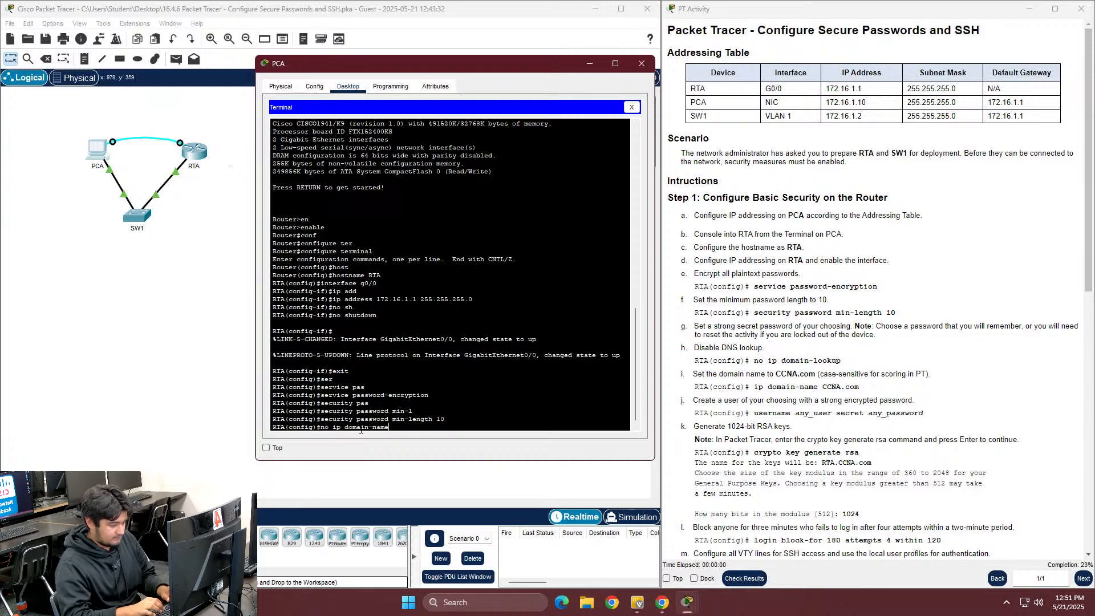
{"action": "key", "text": "Return"}
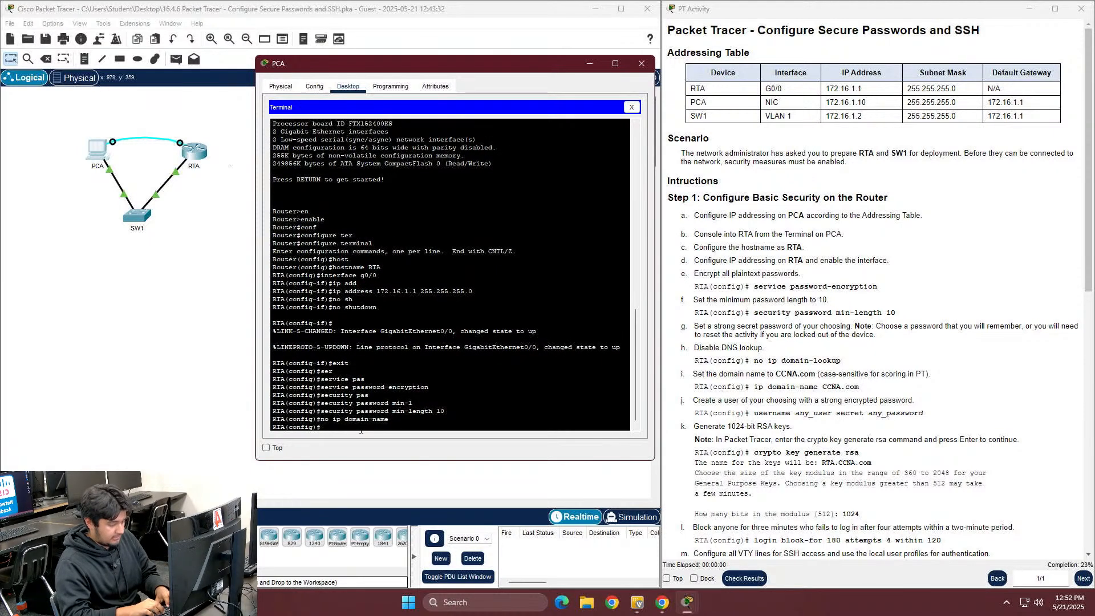
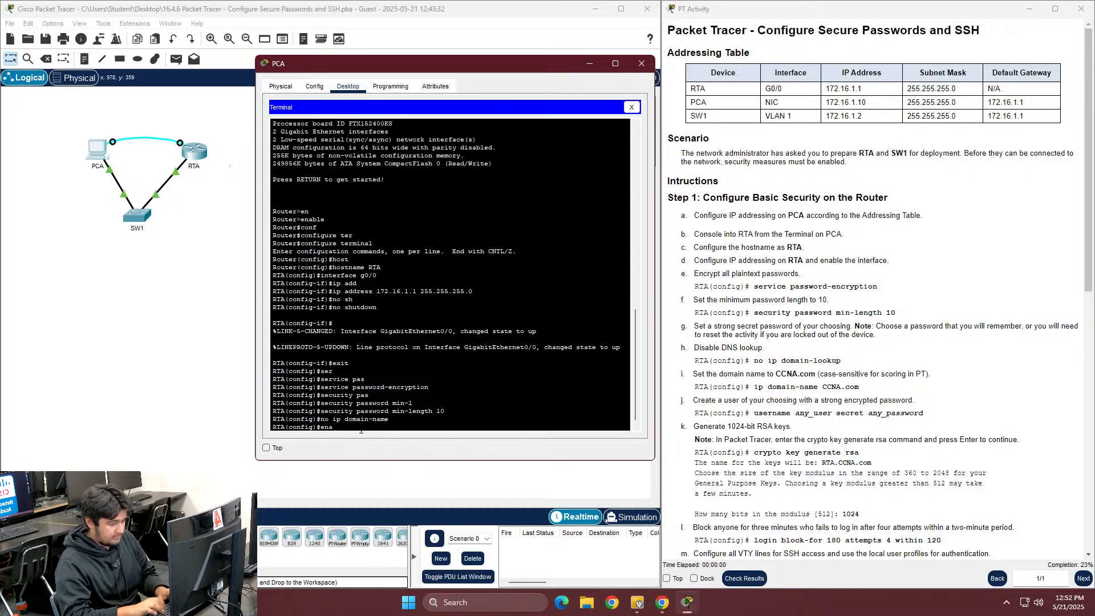
{"action": "key", "text": "Tab"}
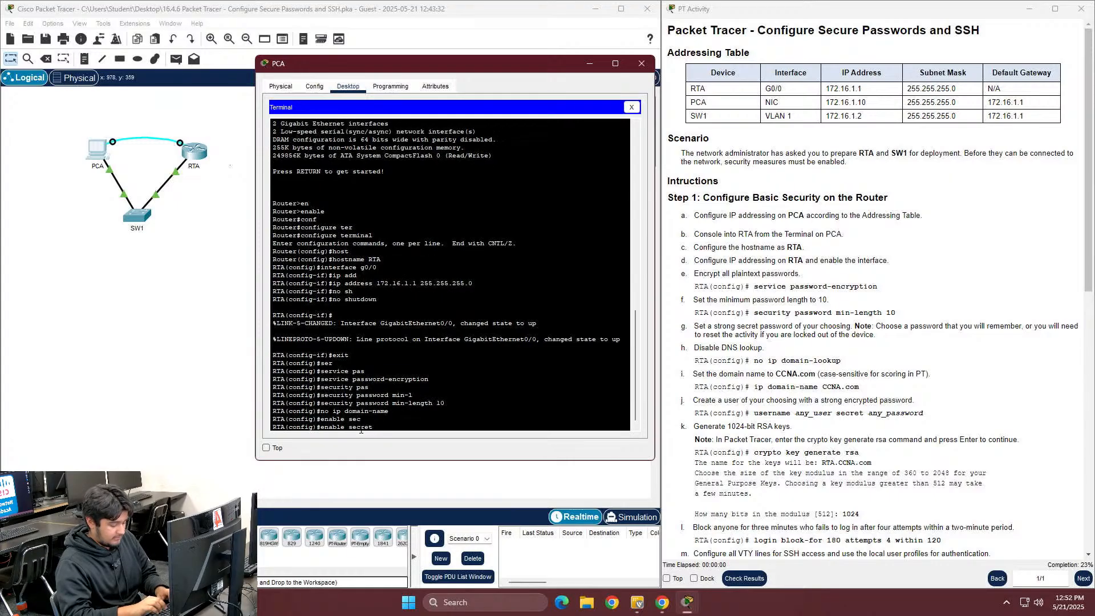
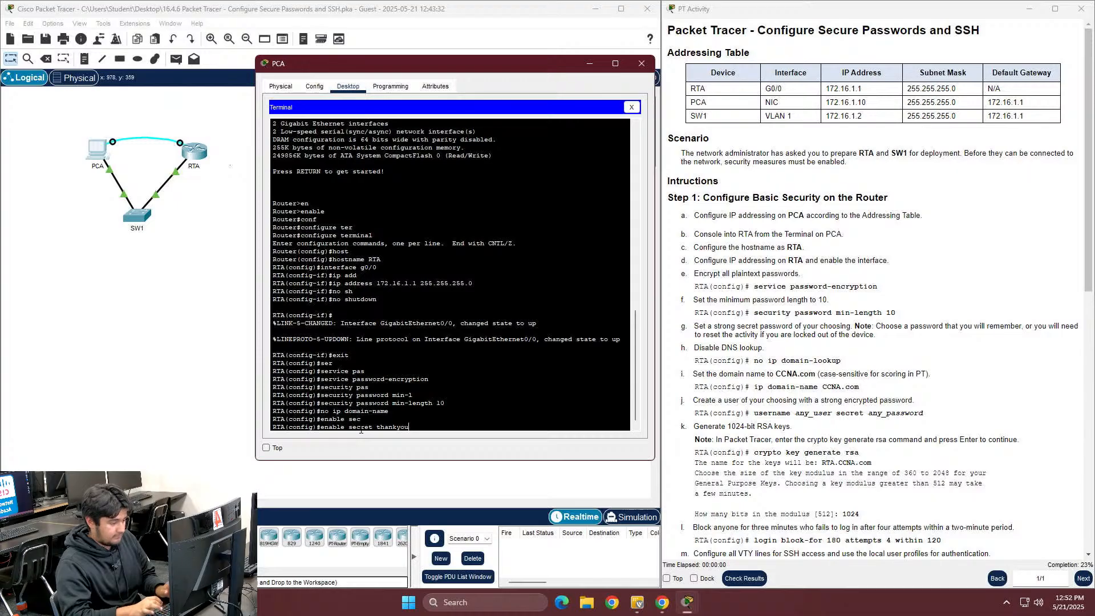
{"action": "key", "text": "Return"}
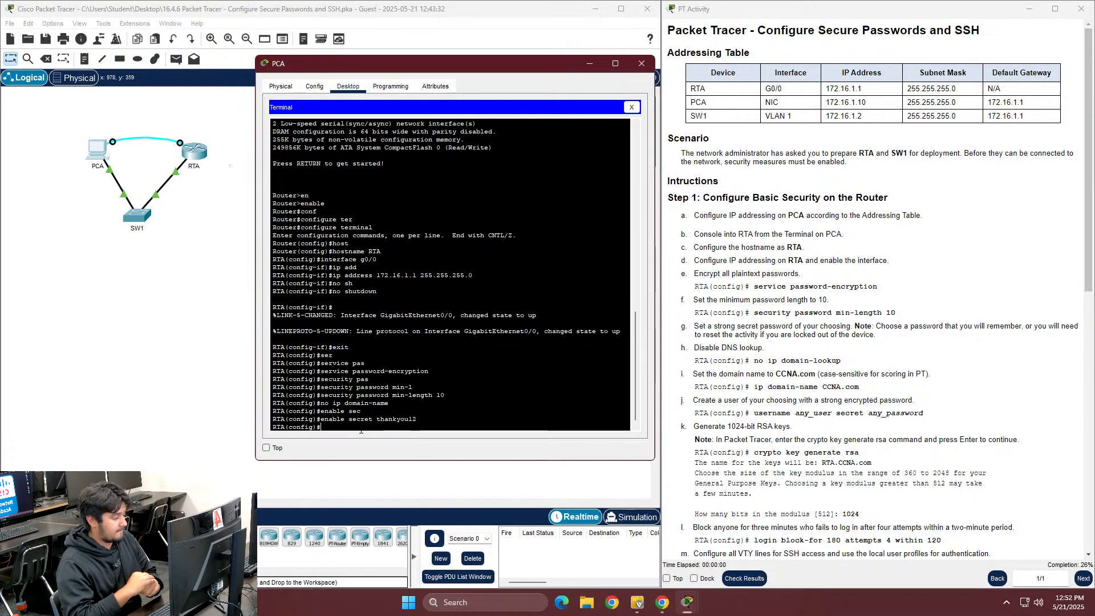
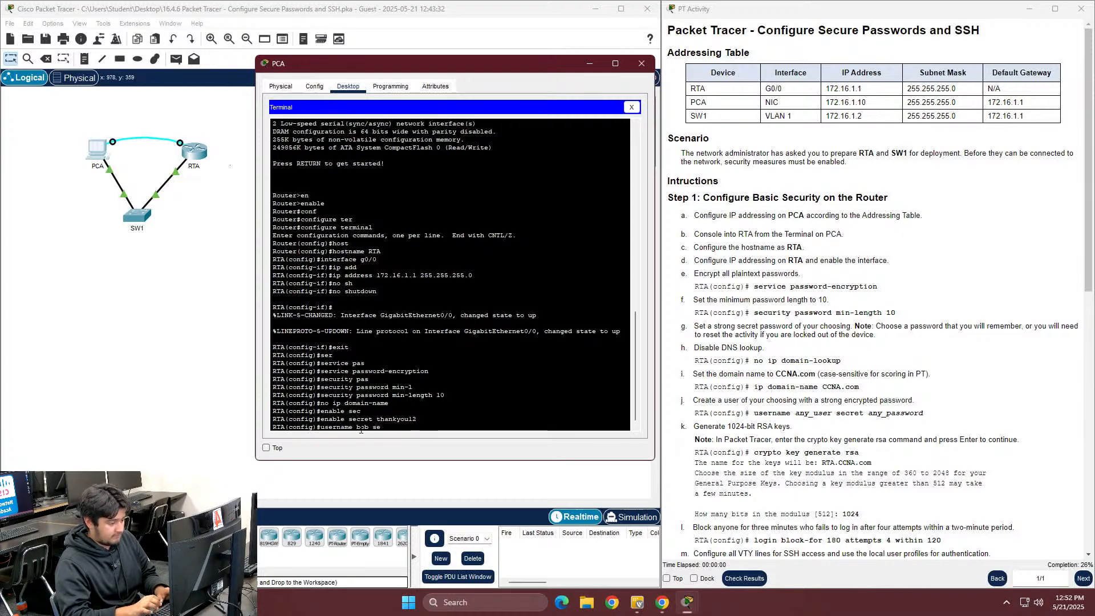
Create a local username with a secret password
{"action": "key", "text": "Tab"}
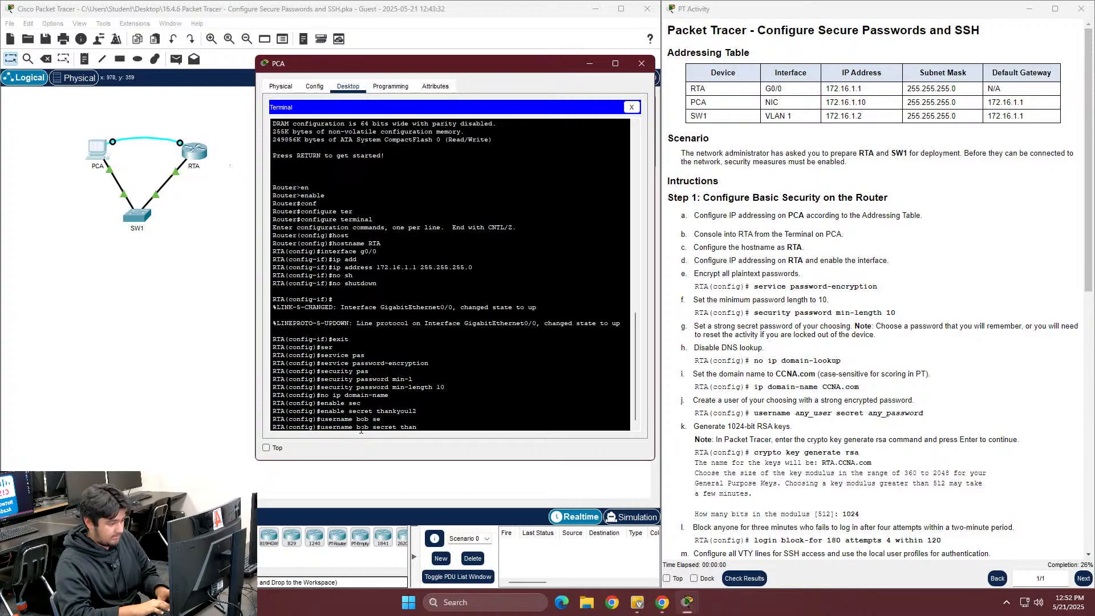
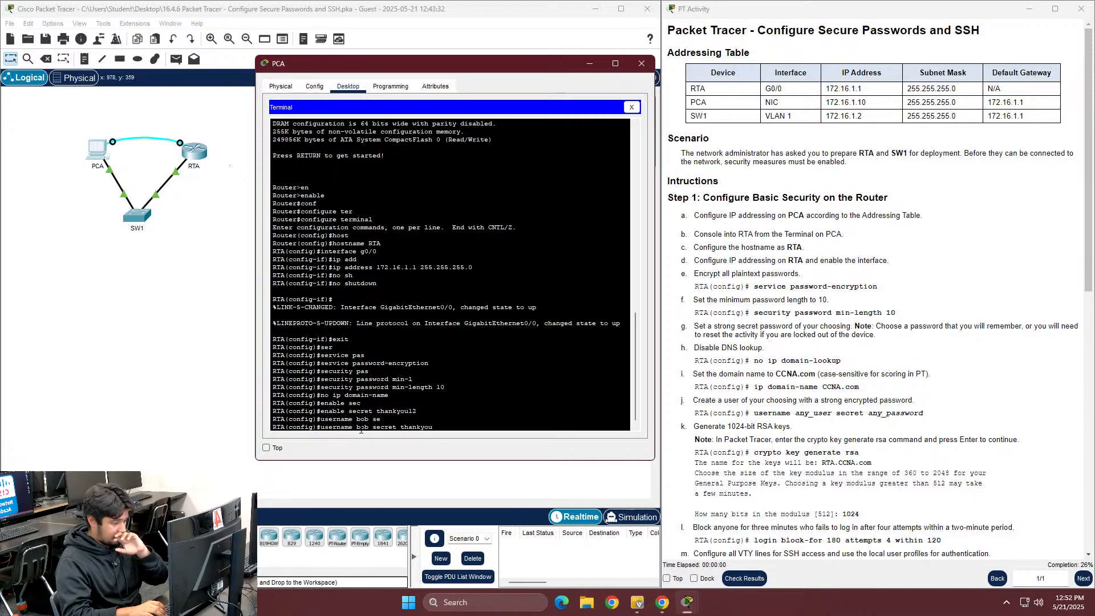
{"action": "key", "text": "Return"}
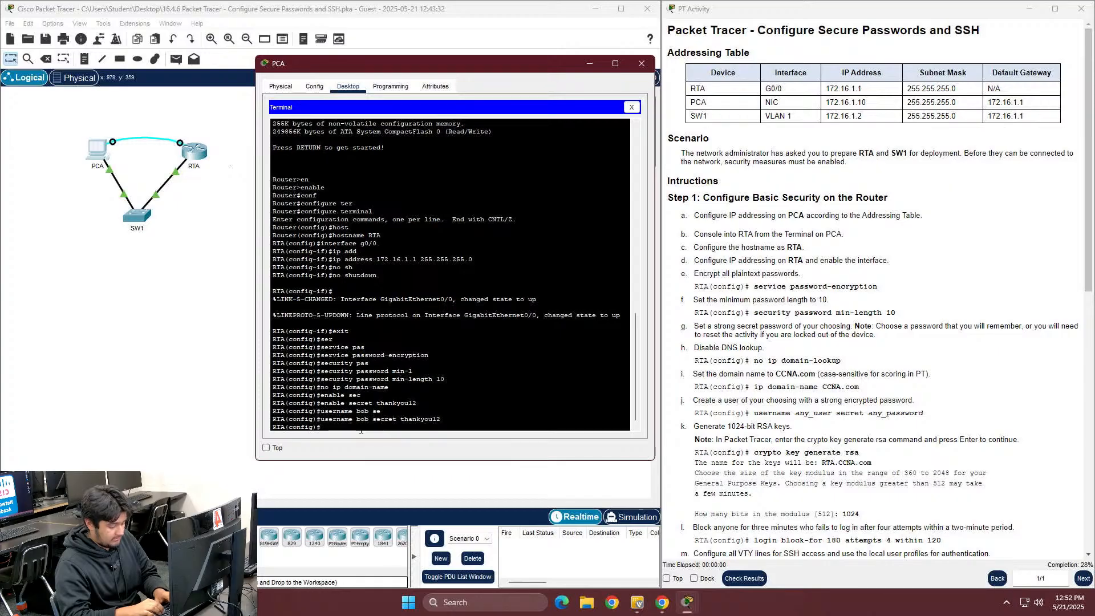
Attempt crypto key generate rsa, then clear the recalled command
{"action": "type", "text": "cy"}
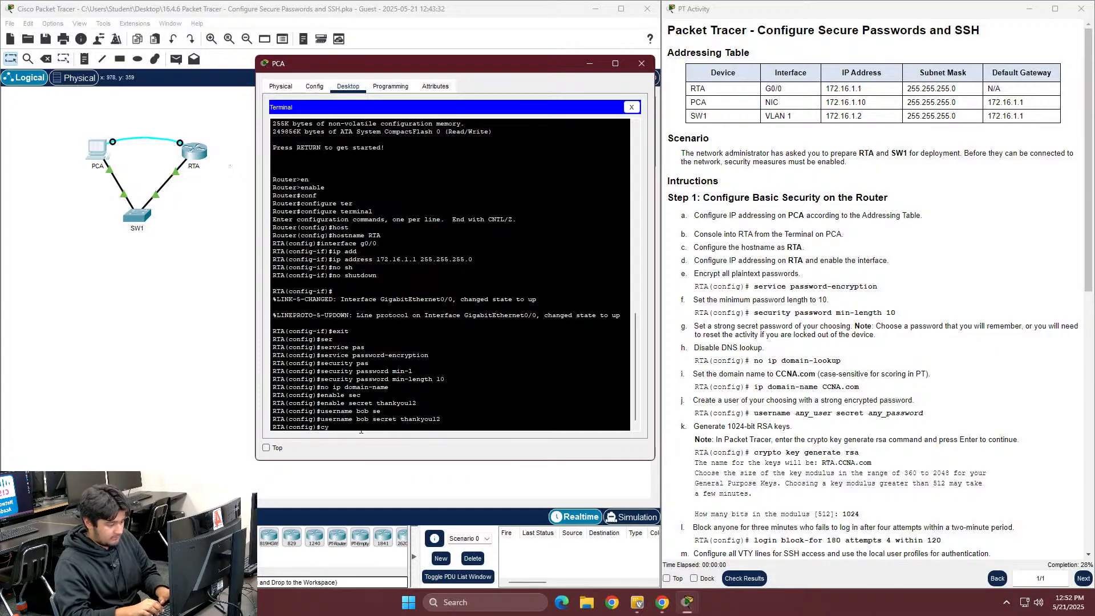
{"action": "key", "text": "ctrl+c"}
{"action": "type", "text": "cr"}
{"action": "key", "text": "Tab"}
{"action": "type", "text": "key gen"}
{"action": "key", "text": "Tab"}
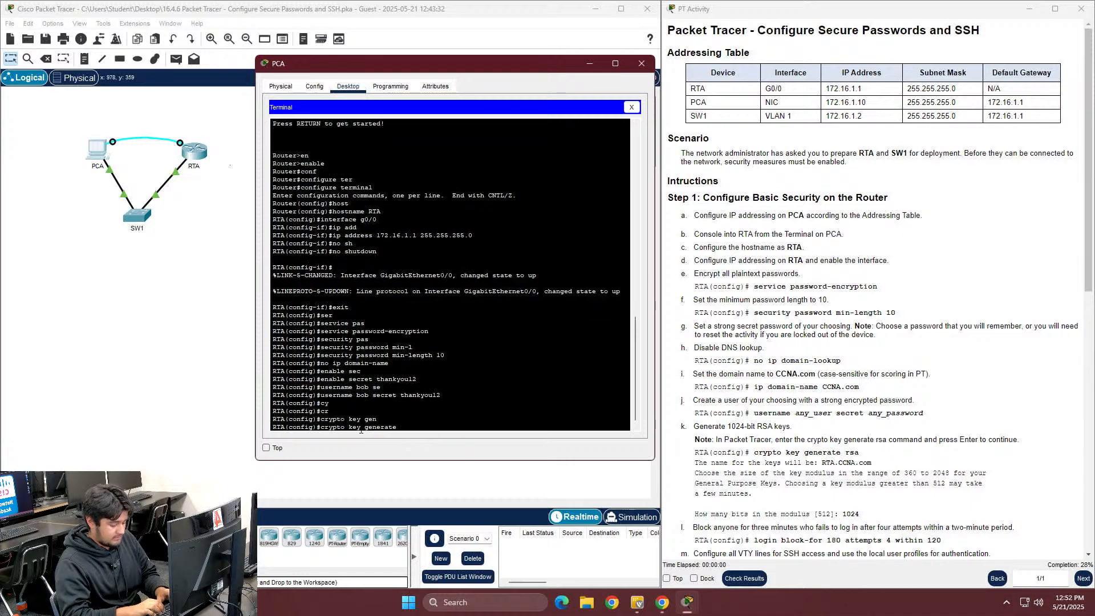
{"action": "type", "text": "rsa"}
{"action": "key", "text": "Return"}
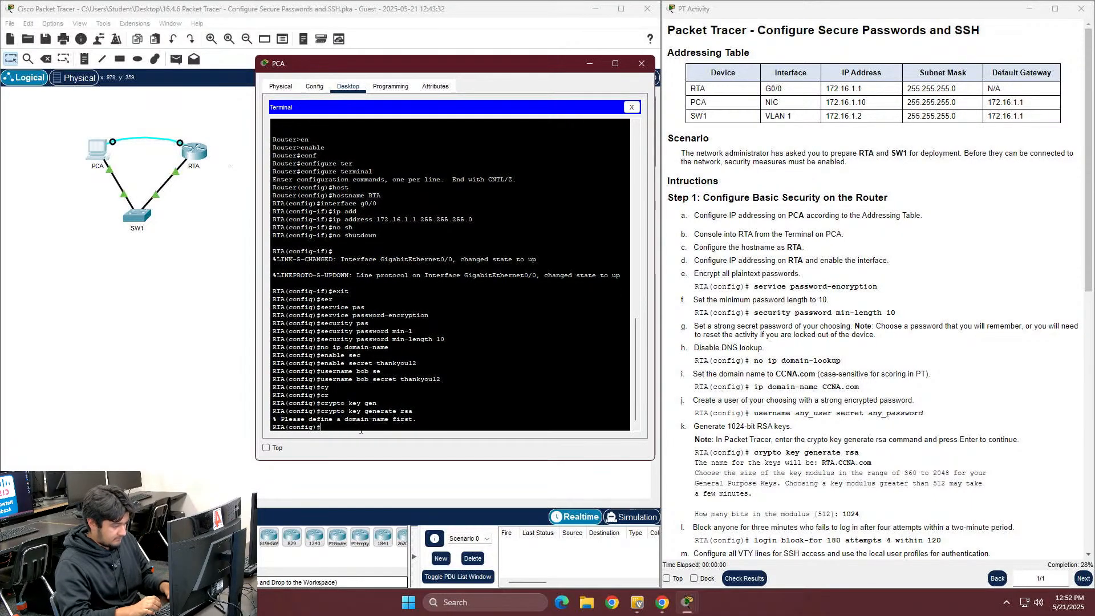
{"action": "key", "text": "Up"}
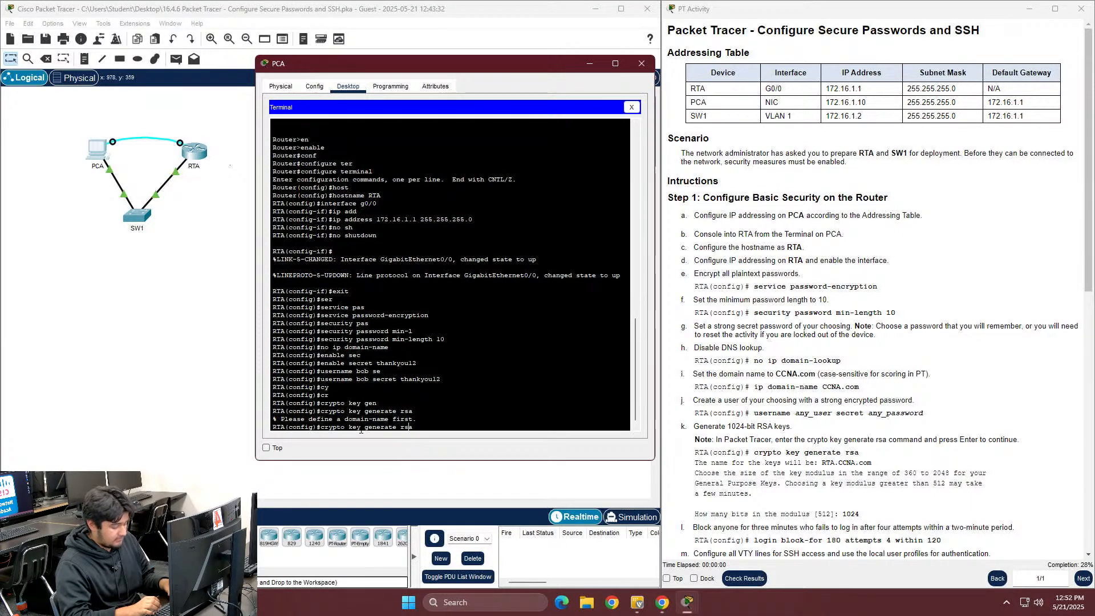
{"action": "key", "text": "BackSpace"}
{"action": "key", "text": "BackSpace"}
{"action": "key", "text": "BackSpace"}
{"action": "key", "text": "BackSpace"}
{"action": "key", "text": "BackSpace"}
{"action": "key", "text": "BackSpace"}
{"action": "key", "text": "BackSpace"}
{"action": "key", "text": "BackSpace"}
{"action": "key", "text": "BackSpace"}
{"action": "key", "text": "BackSpace"}
{"action": "key", "text": "BackSpace"}
{"action": "key", "text": "BackSpace"}
{"action": "key", "text": "BackSpace"}
{"action": "key", "text": "BackSpace"}
{"action": "key", "text": "BackSpace"}
{"action": "key", "text": "BackSpace"}
{"action": "key", "text": "BackSpace"}
{"action": "key", "text": "BackSpace"}
{"action": "key", "text": "BackSpace"}
{"action": "key", "text": "BackSpace"}
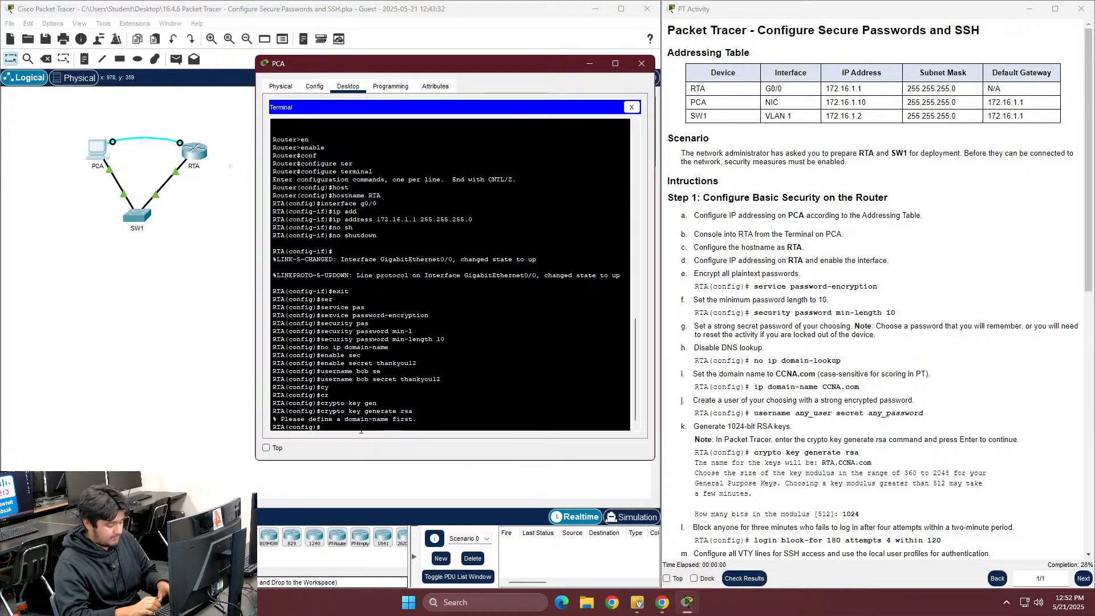
Set RTA's domain name to CCNA.com with ip domain-name
{"action": "type", "text": "ip"}
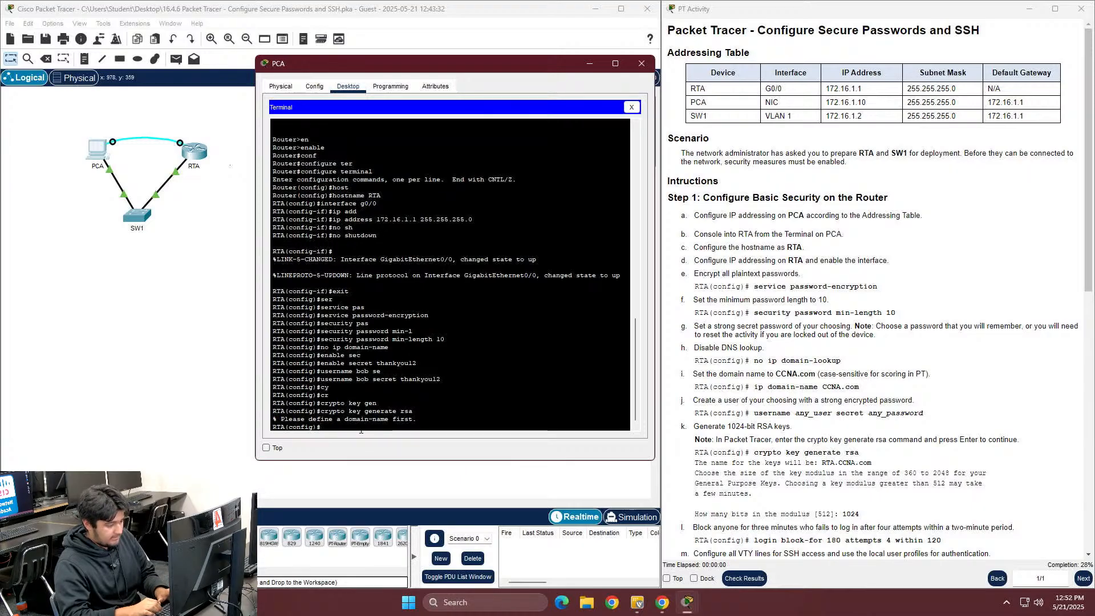
{"action": "key", "text": "BackSpace"}
{"action": "key", "text": "BackSpace"}
{"action": "type", "text": "ip doma"}
{"action": "key", "text": "Tab"}
{"action": "key", "text": "Tab"}
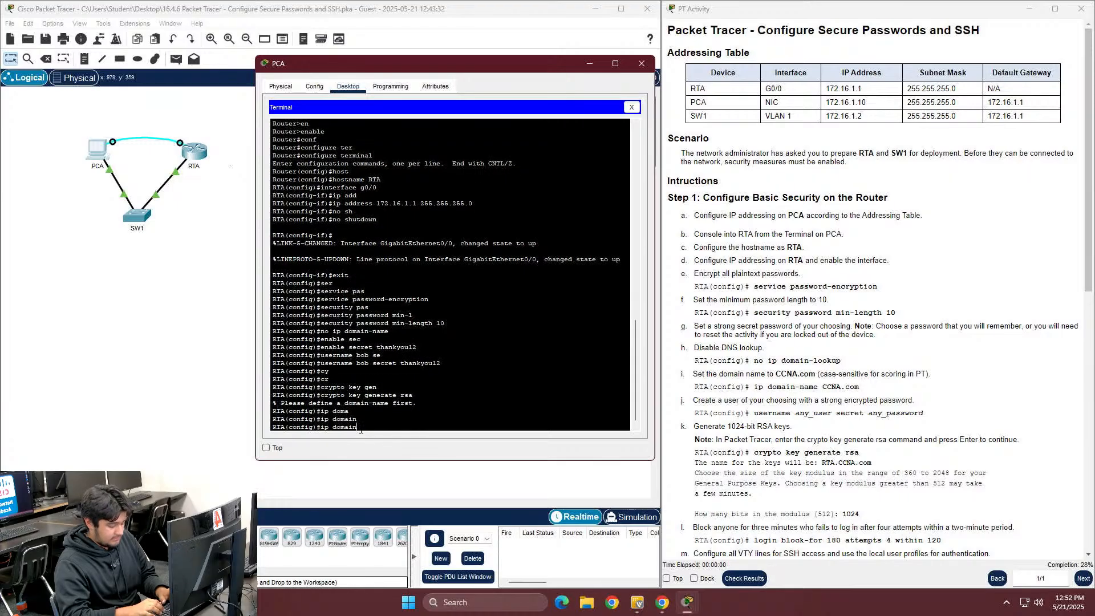
{"action": "type", "text": "-name "}
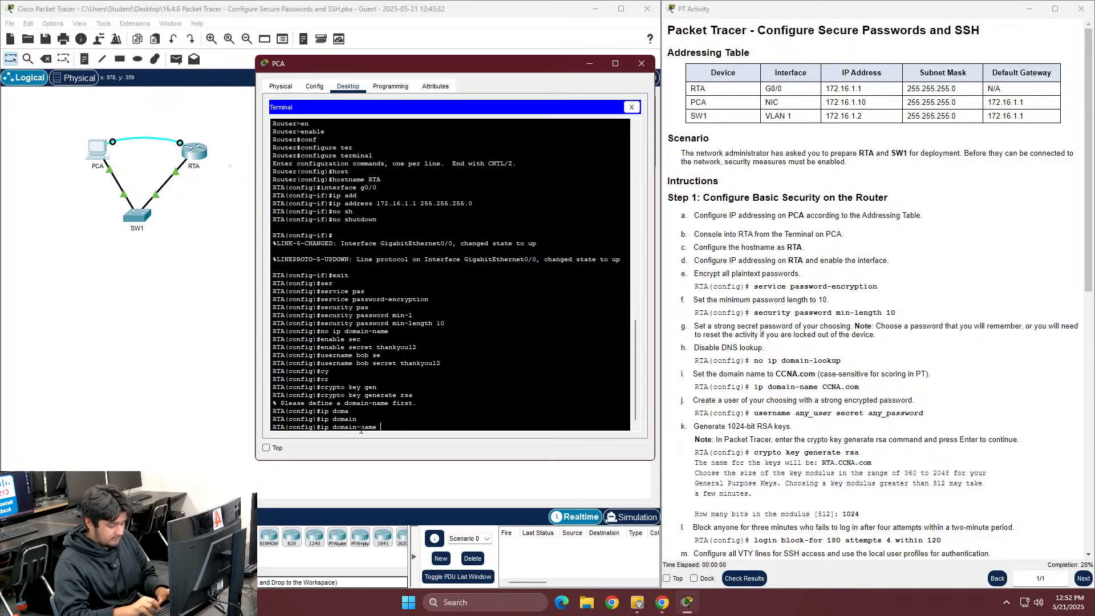
{"action": "type", "text": "CCNA"}
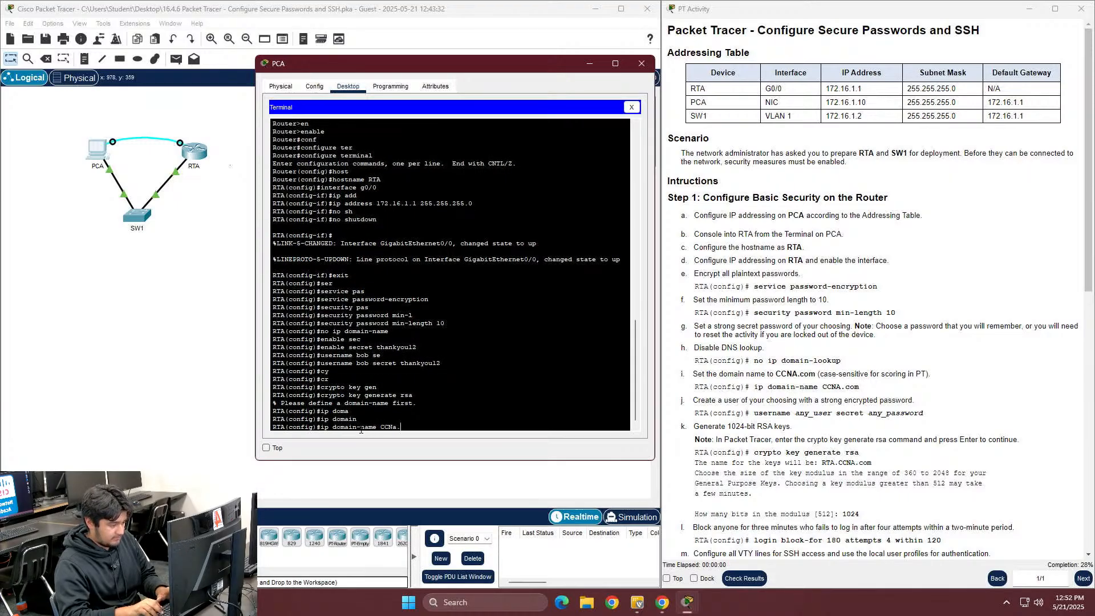
{"action": "type", "text": ".com"}
{"action": "key", "text": "Return"}
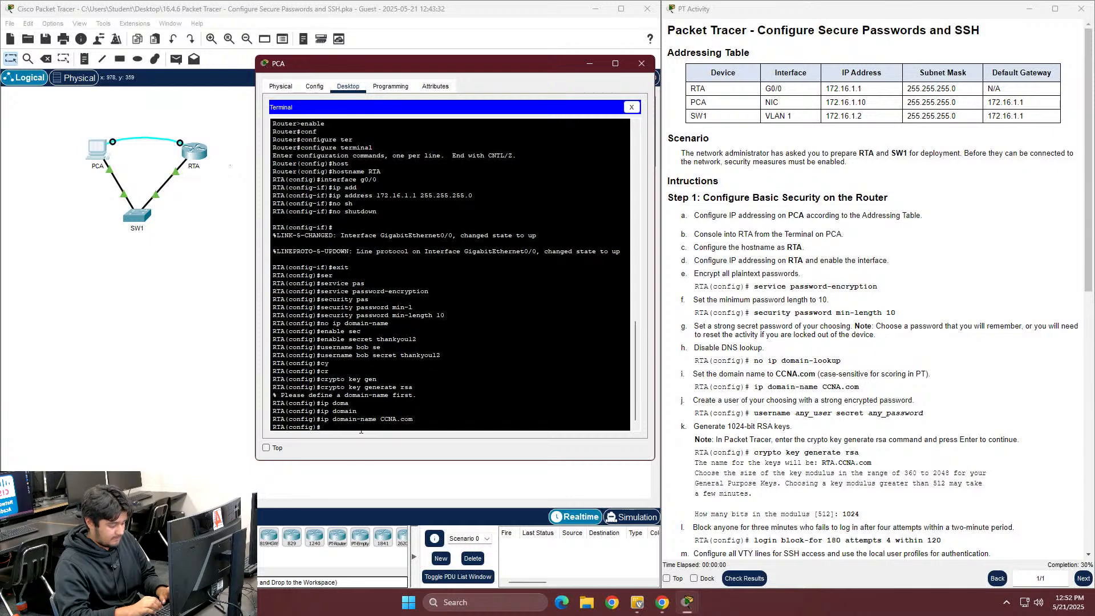
Rerun crypto key generate rsa with a 1024-bit modulus
{"action": "key", "text": "Up"}
{"action": "key", "text": "Up"}
{"action": "key", "text": "Up"}
{"action": "key", "text": "Up"}
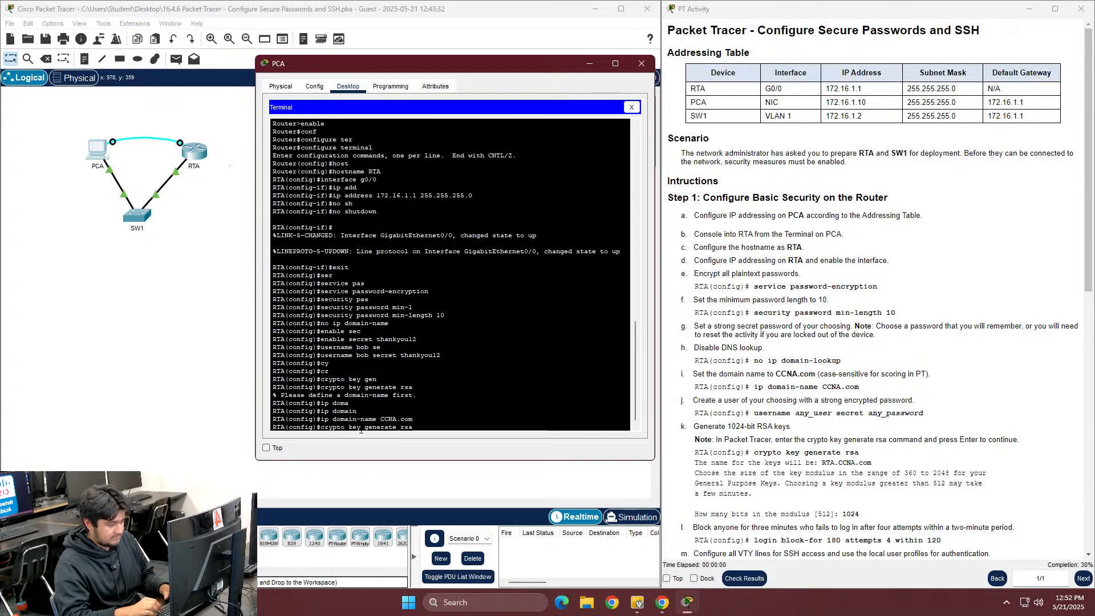
{"action": "key", "text": "Return"}
{"action": "type", "text": "102"}
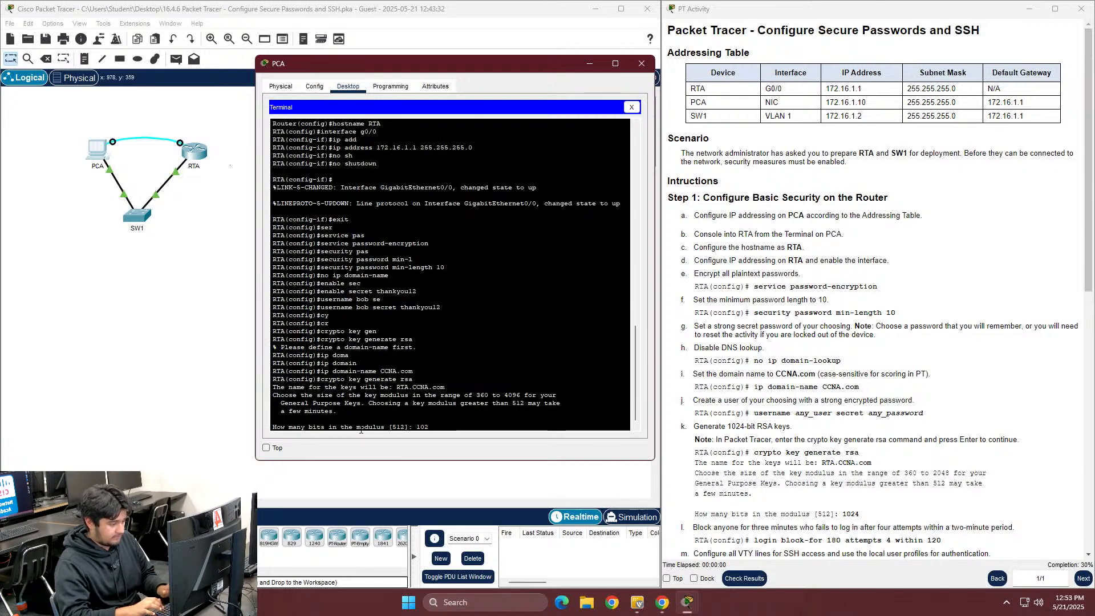
{"action": "type", "text": "4"}
{"action": "key", "text": "Return"}
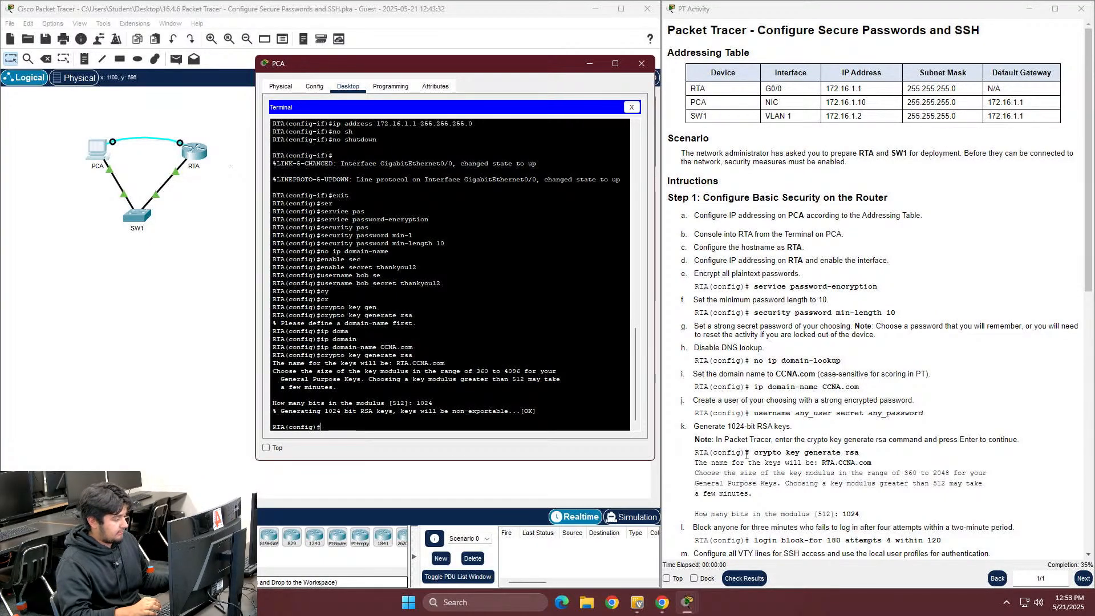
{"action": "scroll", "coordinate": [763, 448], "scroll_direction": "down", "scroll_amount": 3}
{"action": "scroll", "coordinate": [763, 448], "scroll_direction": "up", "scroll_amount": 1}
Apply login block-for 180 attempts 4 within 120
{"action": "type", "text": "logi"}
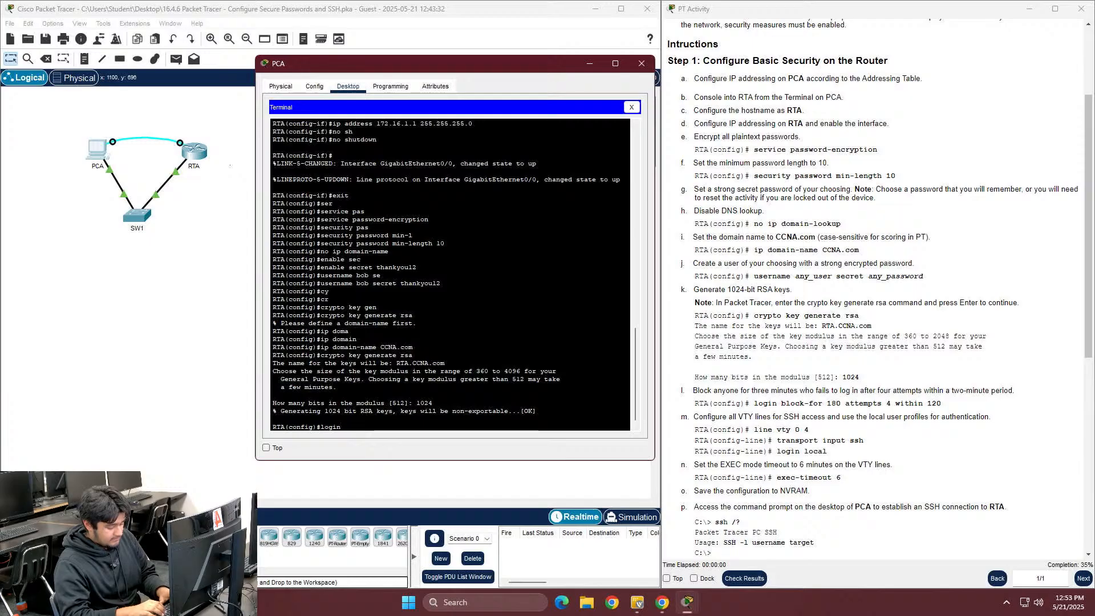
{"action": "type", "text": "n bl"}
{"action": "key", "text": "Tab"}
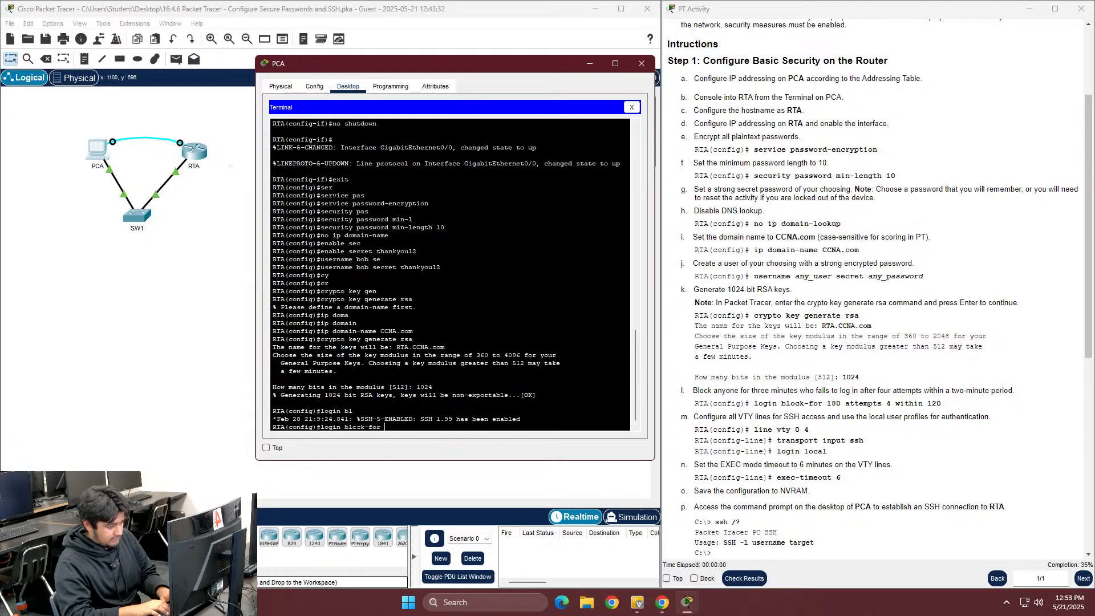
{"action": "type", "text": "180 attep"}
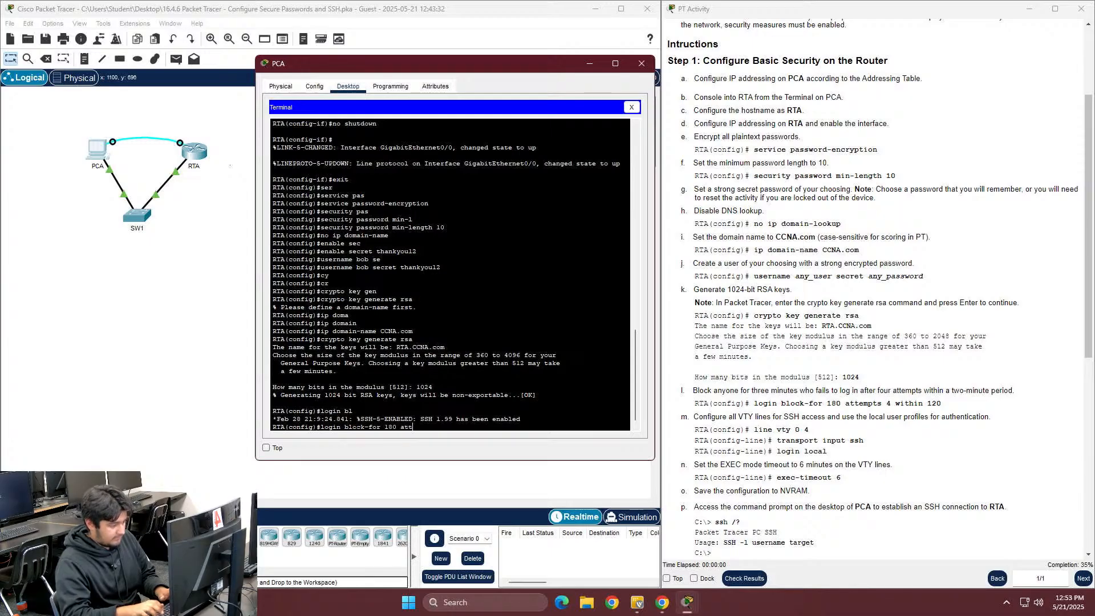
{"action": "key", "text": "Tab"}
{"action": "key", "text": "BackSpace"}
{"action": "key", "text": "Tab"}
{"action": "type", "text": "4"}
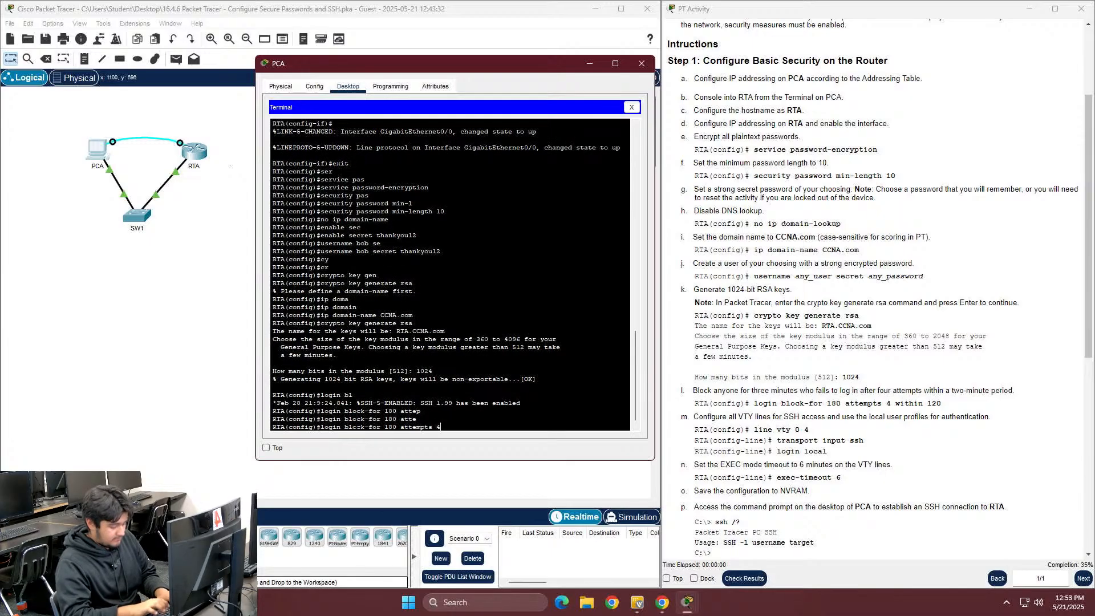
{"action": "type", "text": " within 120"}
{"action": "key", "text": "Return"}
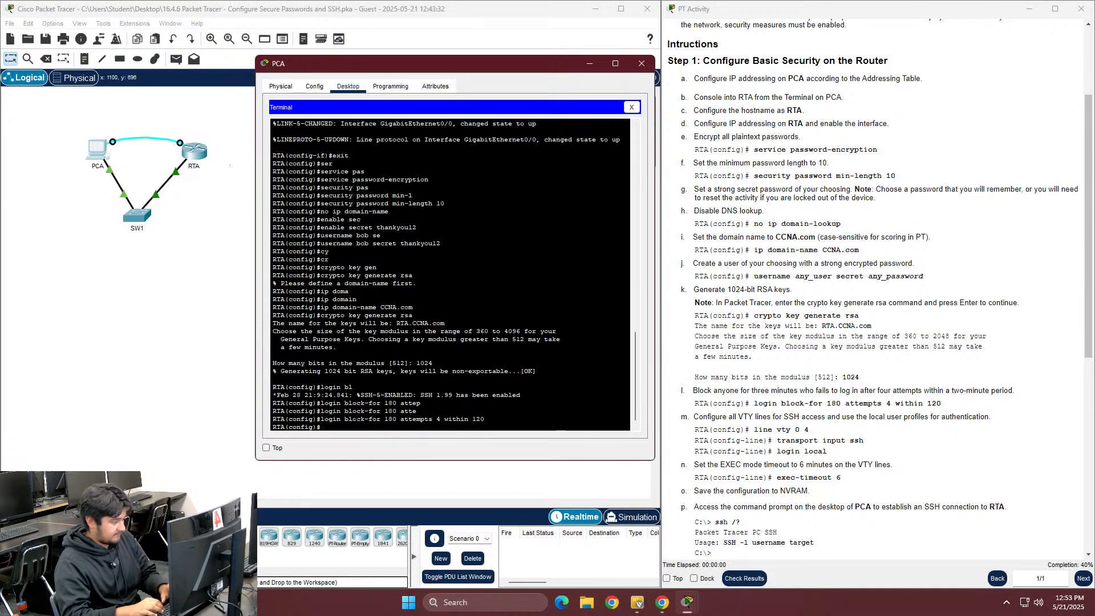
Configure line vty 0 4 with transport input ssh only
{"action": "type", "text": "lin"}
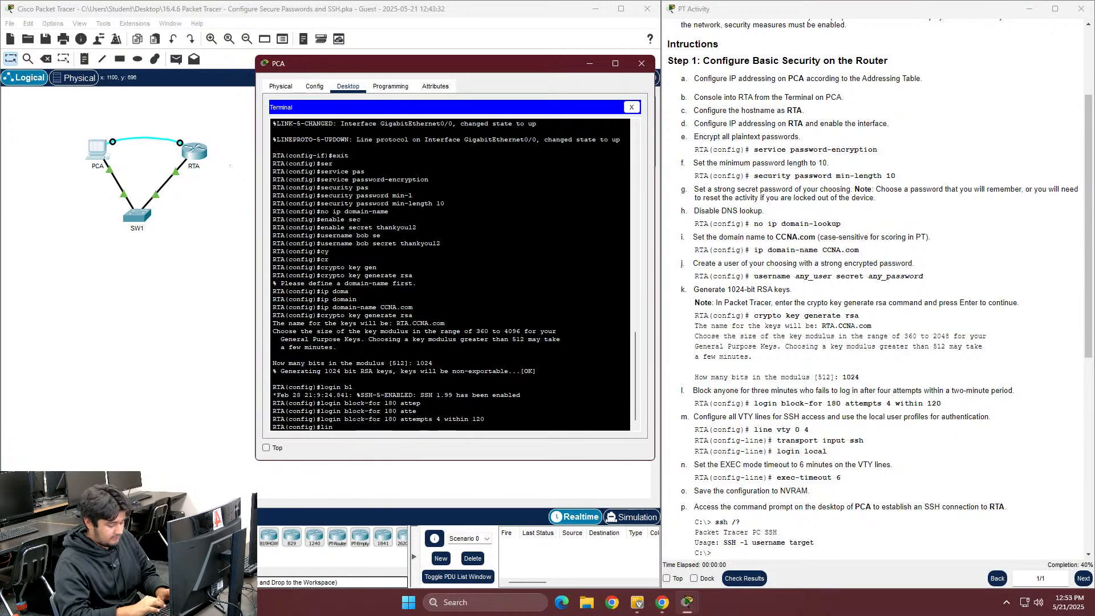
{"action": "type", "text": "e vty"}
{"action": "key", "text": "Tab"}
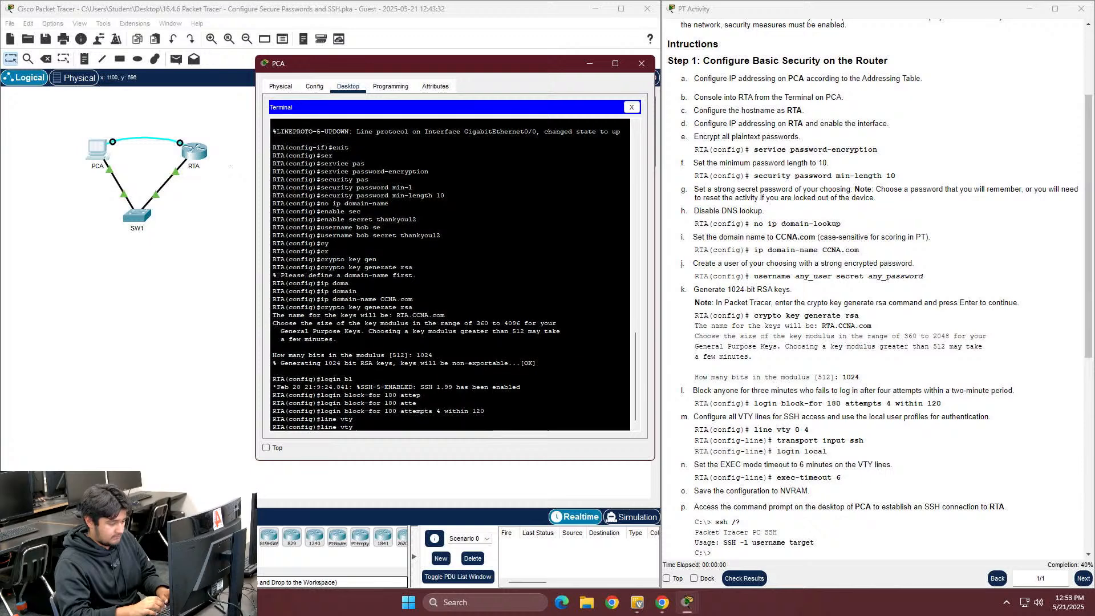
{"action": "type", "text": "4"}
{"action": "key", "text": "Return"}
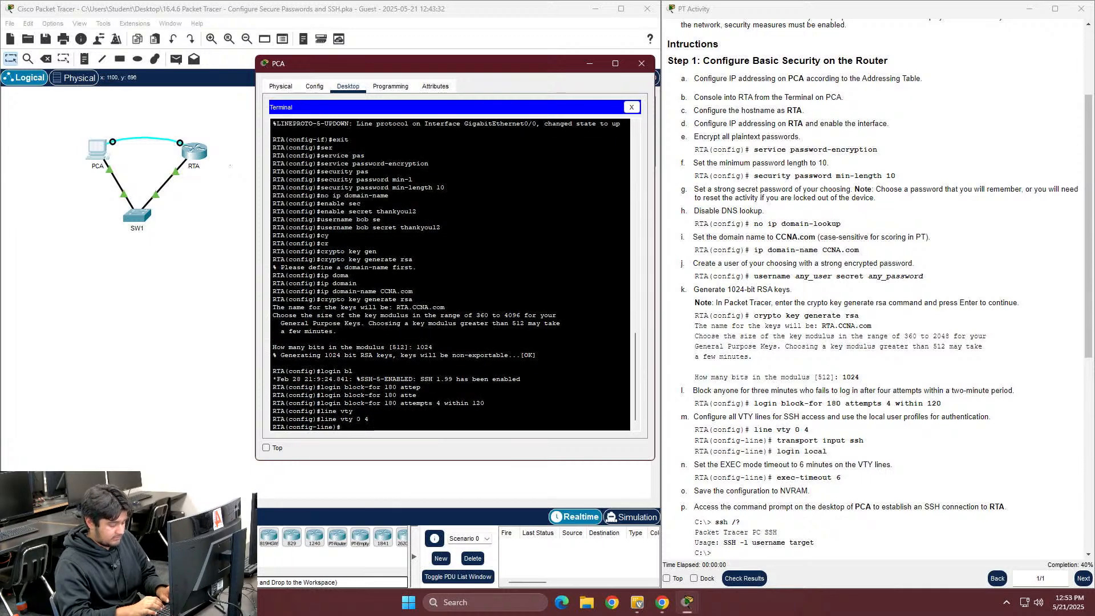
{"action": "type", "text": "tran"}
{"action": "key", "text": "Tab"}
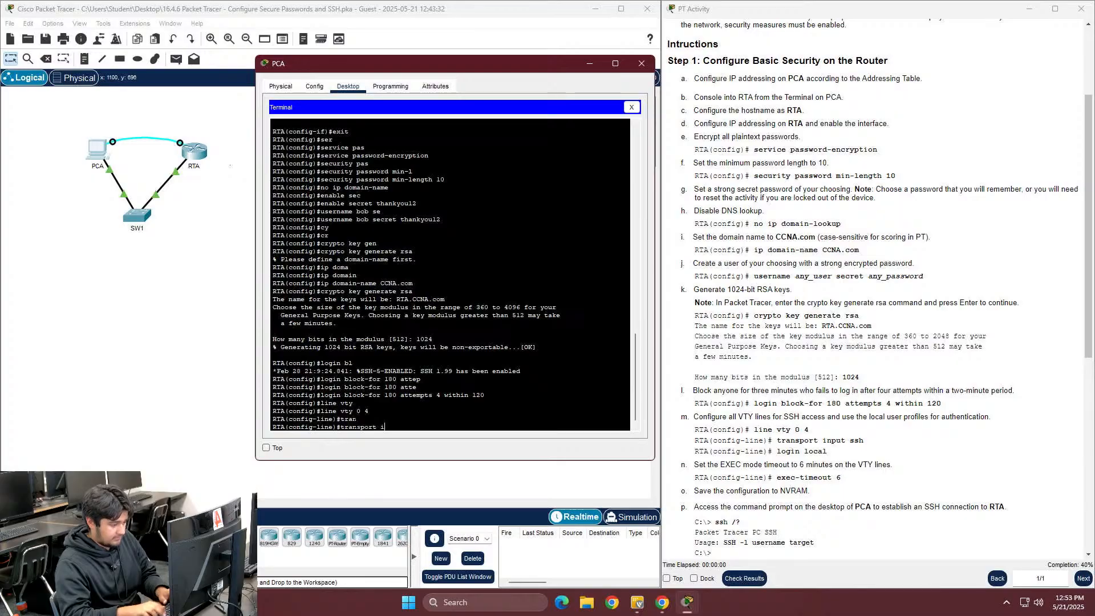
{"action": "type", "text": "in"}
{"action": "key", "text": "Tab"}
{"action": "type", "text": "ssh"}
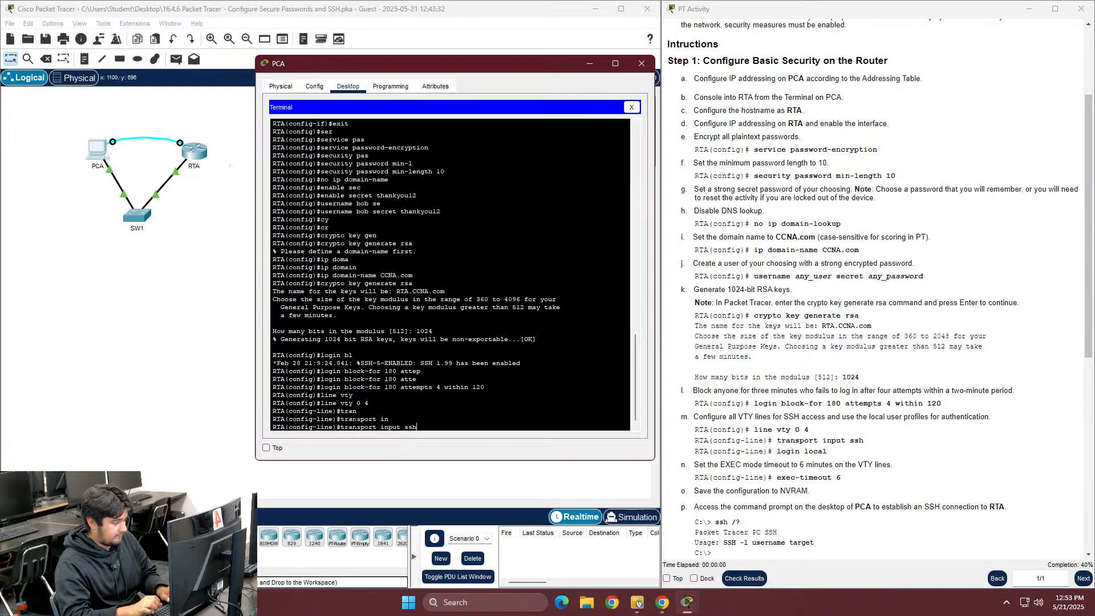
{"action": "key", "text": "Return"}
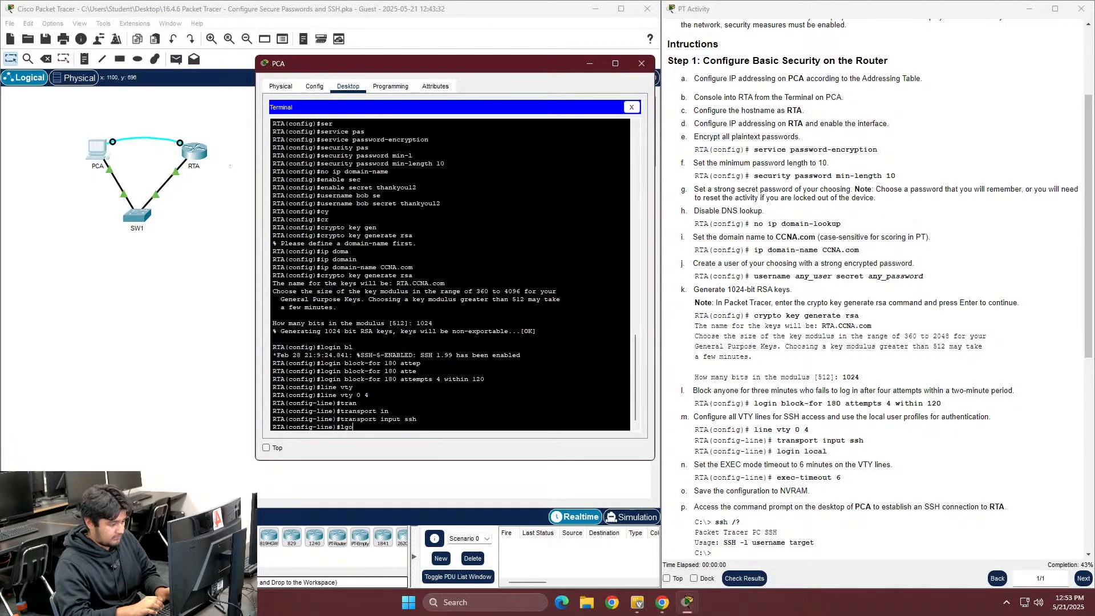
Set login local and exec-timeout 6 on the VTY lines, then exit line mode
{"action": "type", "text": "lgogi"}
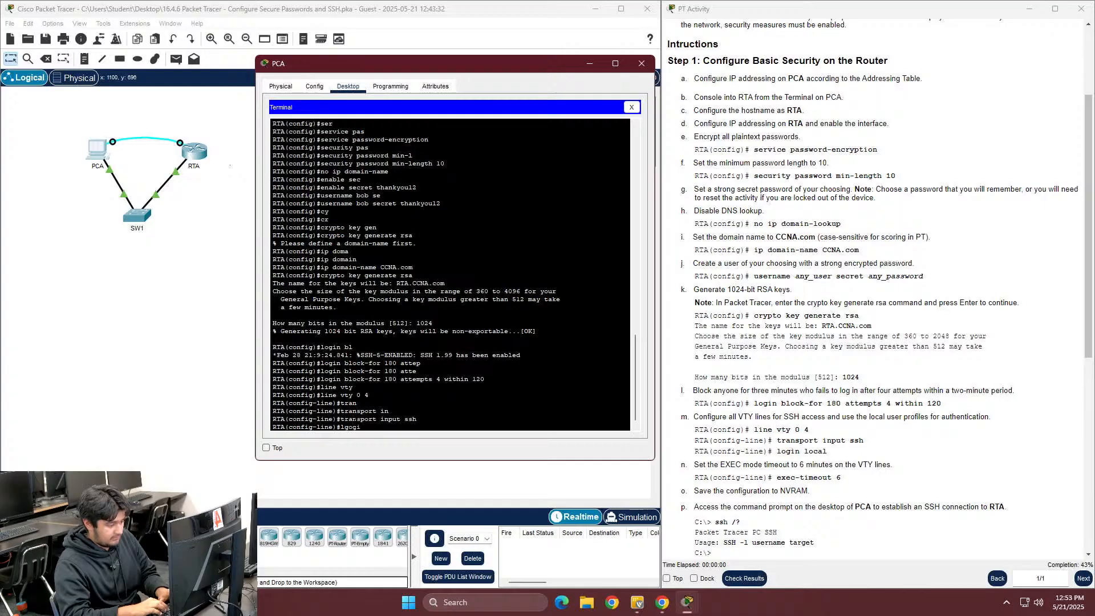
{"action": "key", "text": "BackSpace"}
{"action": "key", "text": "BackSpace"}
{"action": "key", "text": "BackSpace"}
{"action": "key", "text": "BackSpace"}
{"action": "type", "text": "ogin"}
{"action": "key", "text": "Return"}
{"action": "type", "text": "login"}
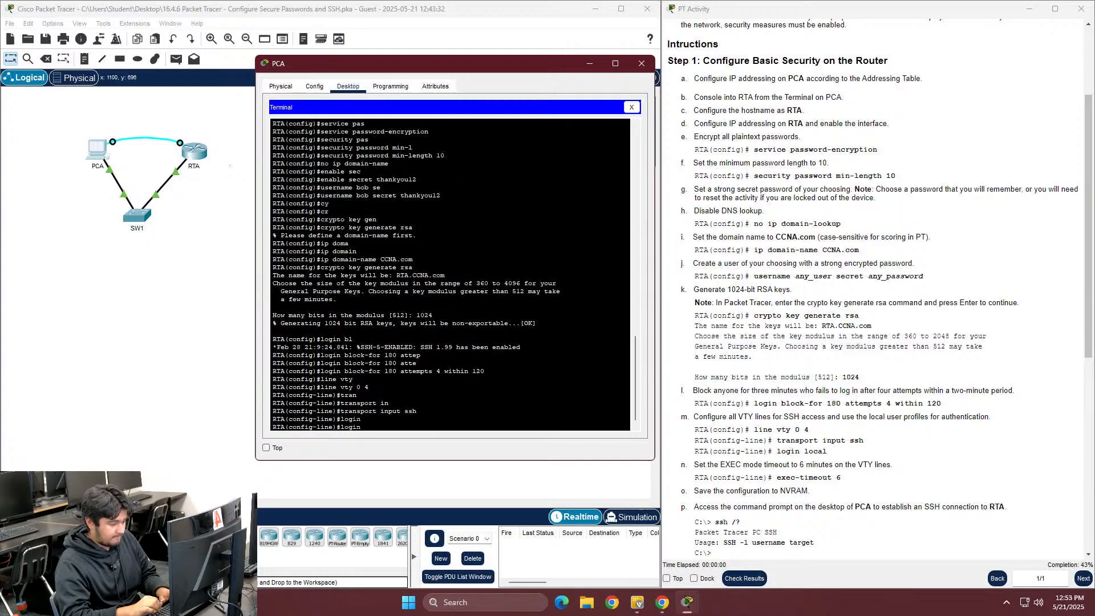
{"action": "type", "text": " local"}
{"action": "key", "text": "Return"}
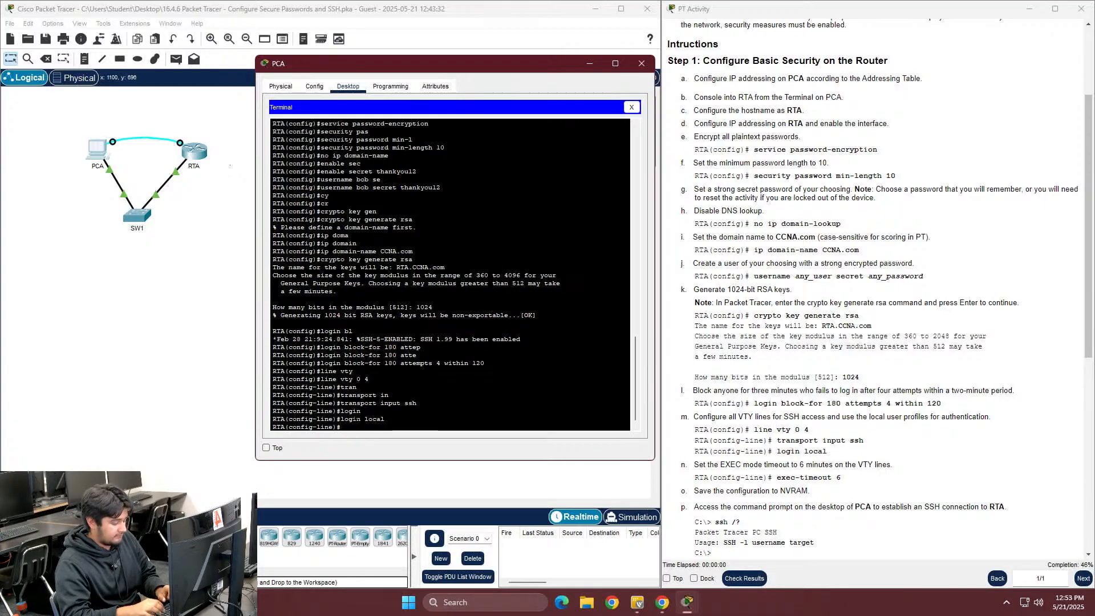
{"action": "type", "text": "exec"}
{"action": "key", "text": "Tab"}
{"action": "type", "text": "6"}
{"action": "key", "text": "Return"}
{"action": "type", "text": "exit"}
{"action": "key", "text": "Return"}
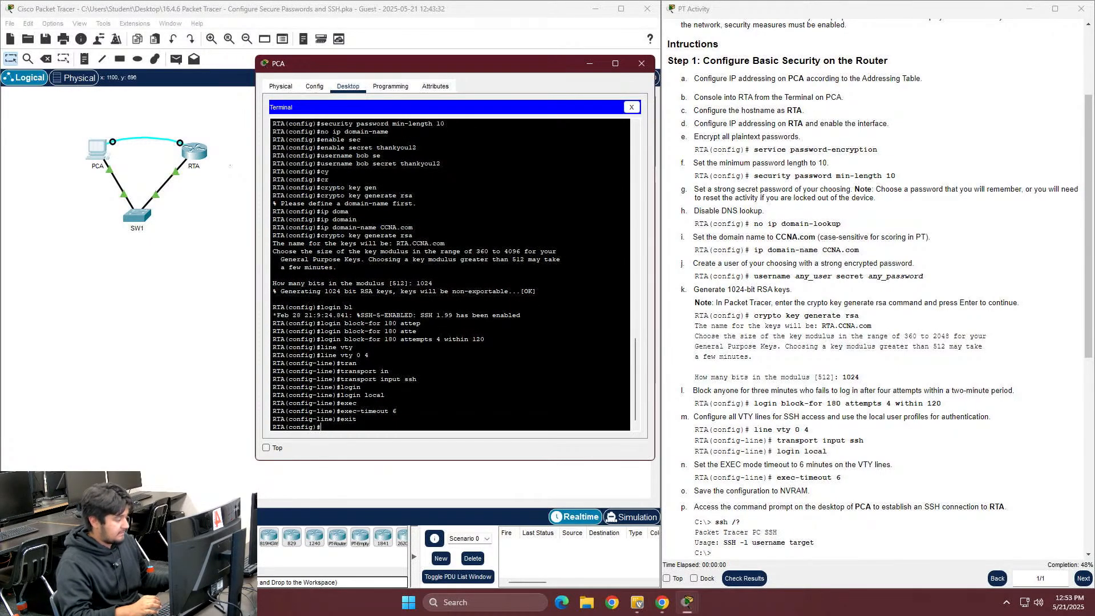
End configuration mode and run copy running-config startup-config, accepting the default filename
{"action": "scroll", "coordinate": [873, 285], "scroll_direction": "down", "scroll_amount": 3}
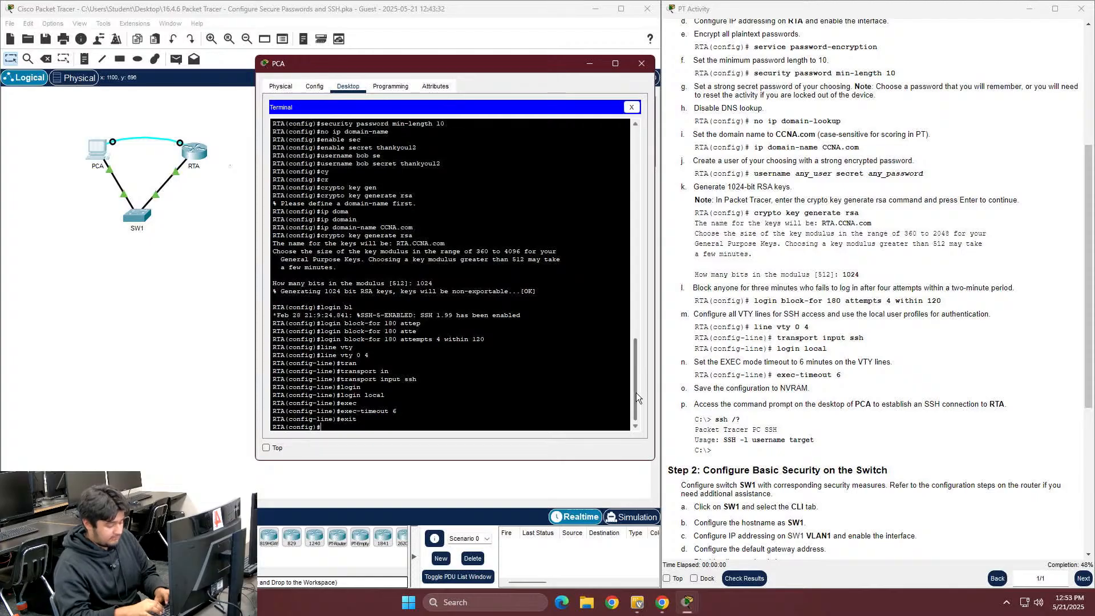
{"action": "type", "text": "end"}
{"action": "key", "text": "Return"}
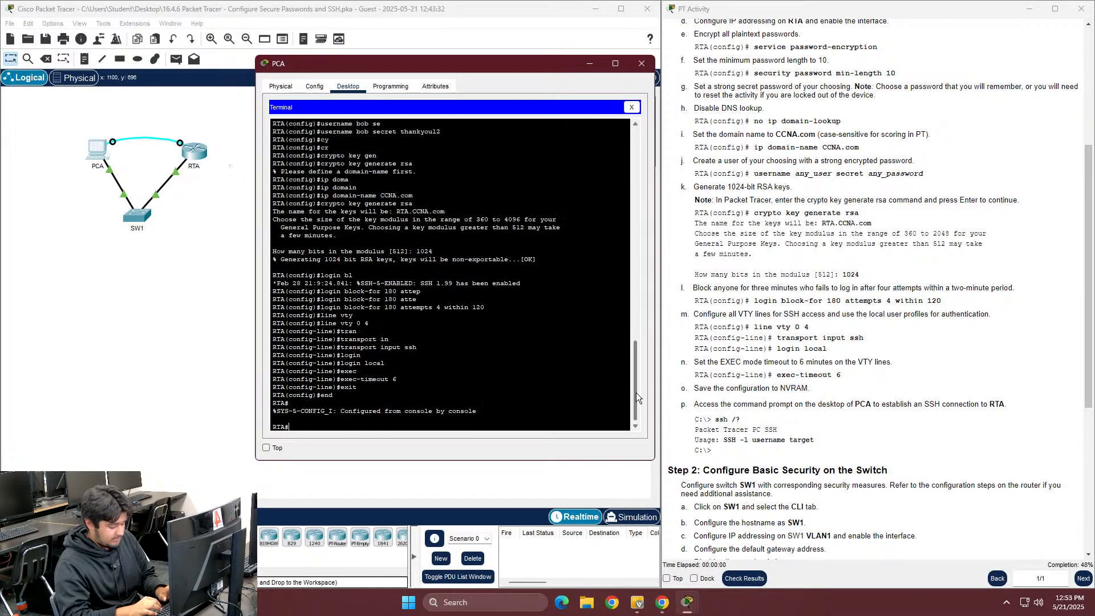
{"action": "type", "text": "copy ru"}
{"action": "key", "text": "Tab"}
{"action": "type", "text": "s"}
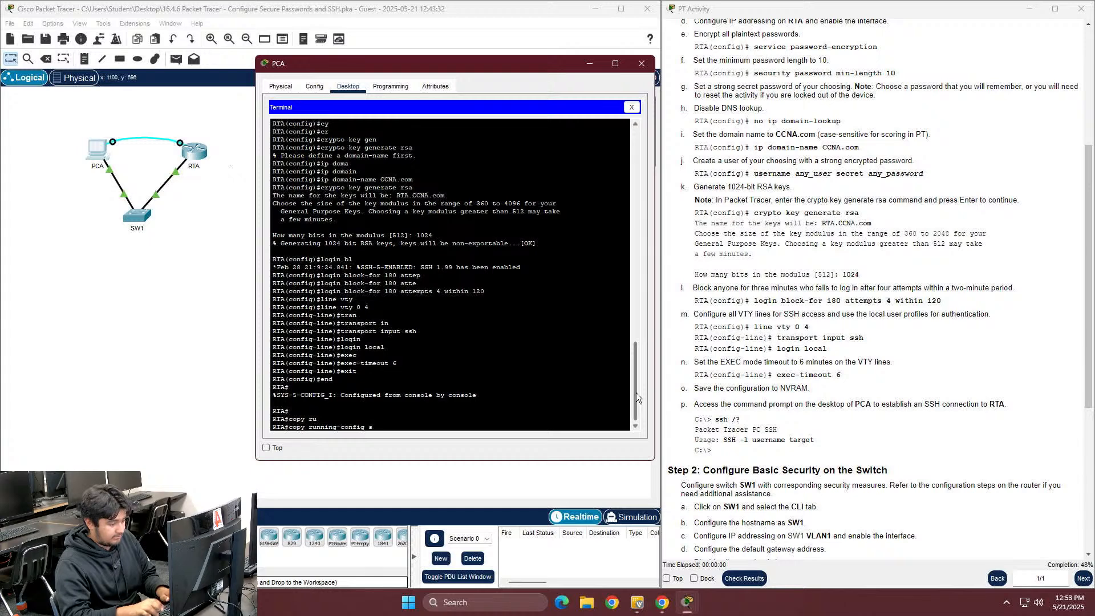
{"action": "type", "text": "t"}
{"action": "key", "text": "Tab"}
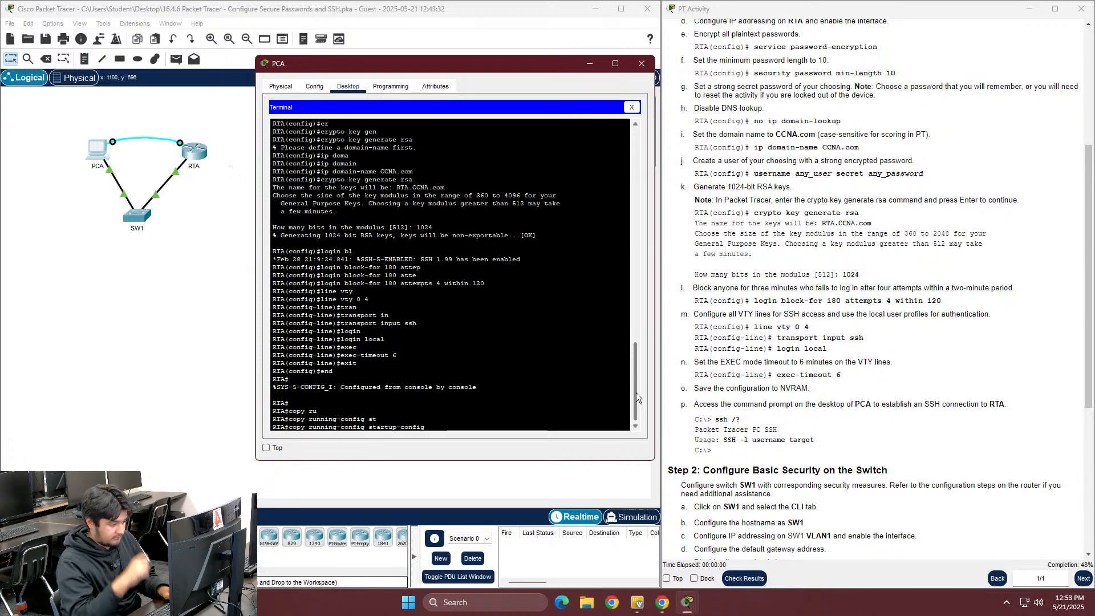
{"action": "key", "text": "Return"}
{"action": "type", "text": "\\"}
{"action": "key", "text": "Return"}
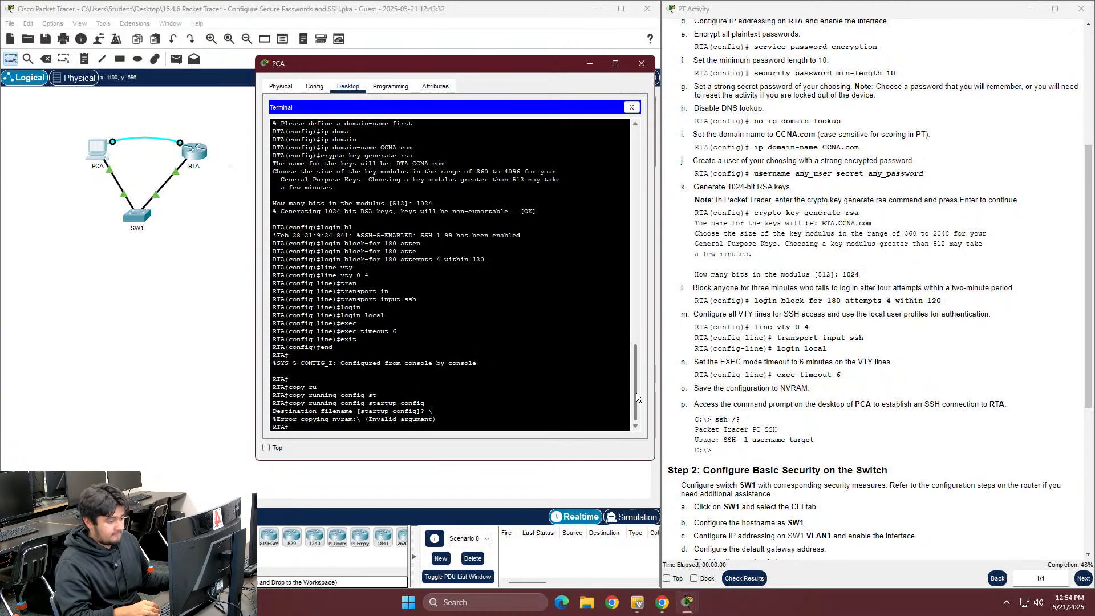
{"action": "key", "text": "Up"}
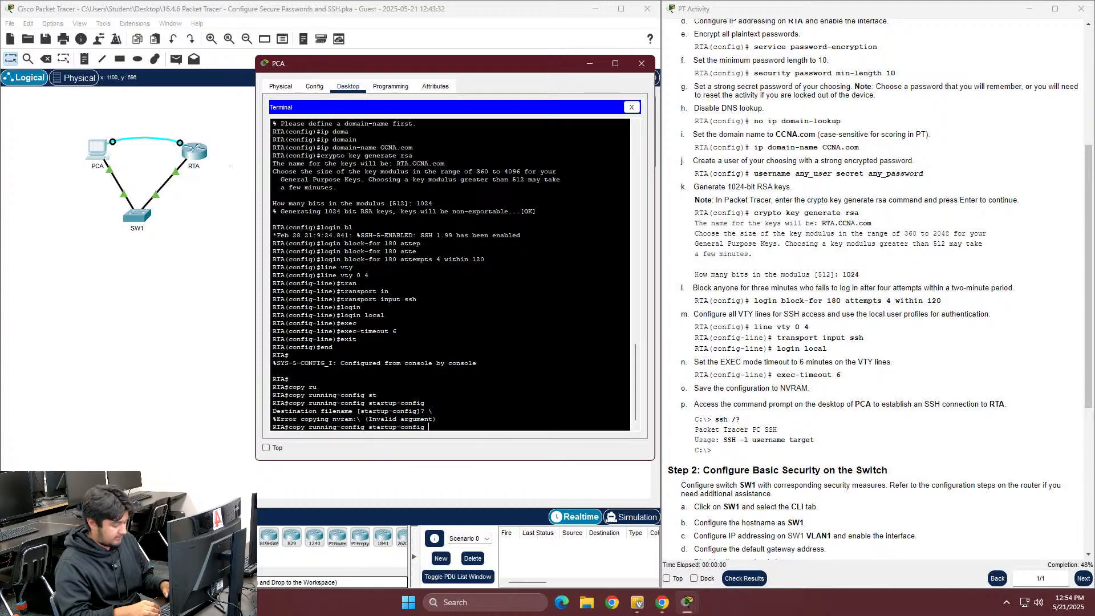
{"action": "key", "text": "Return"}
{"action": "key", "text": "Return"}
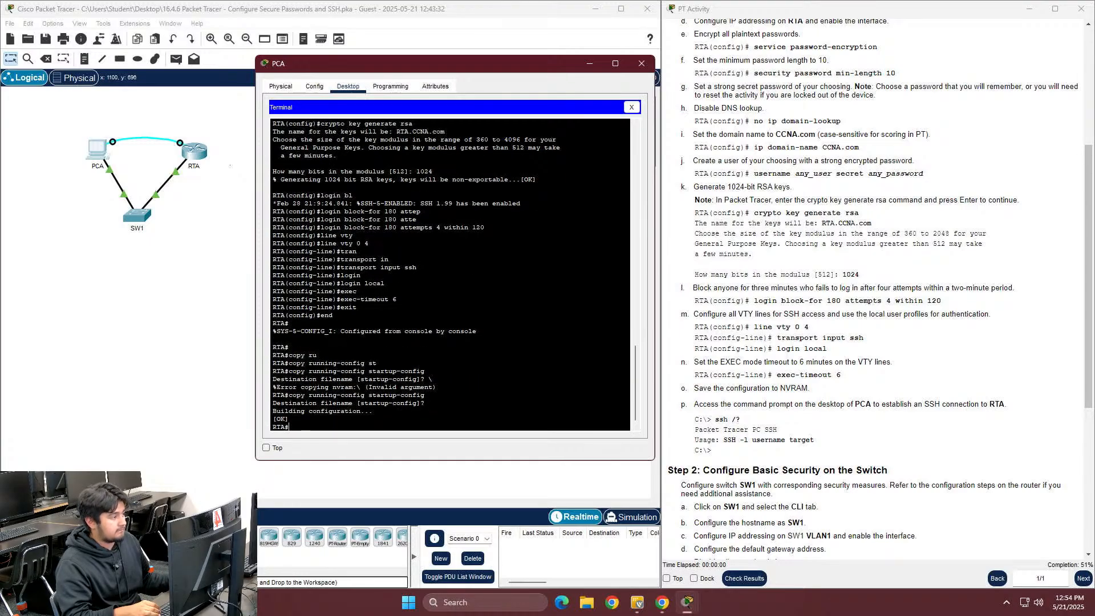
Move PCA's console cable from RTA to SW1's Console port
{"action": "left_click", "coordinate": [630, 106]}
{"action": "left_click", "coordinate": [173, 236]}
{"action": "left_click", "coordinate": [180, 144]}
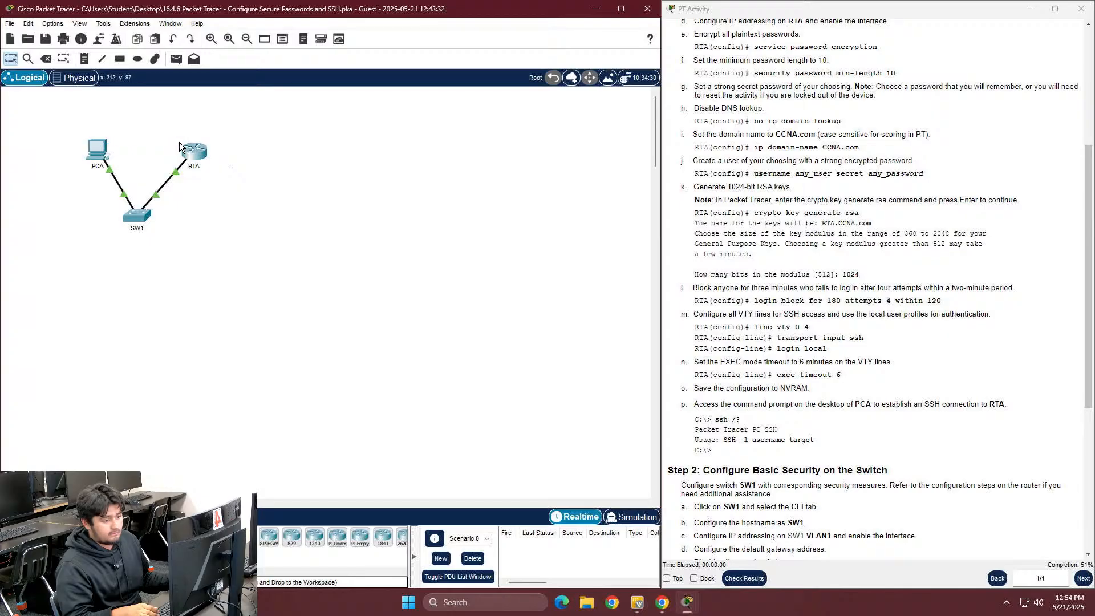
{"action": "left_click", "coordinate": [136, 212]}
{"action": "left_click", "coordinate": [183, 217]}
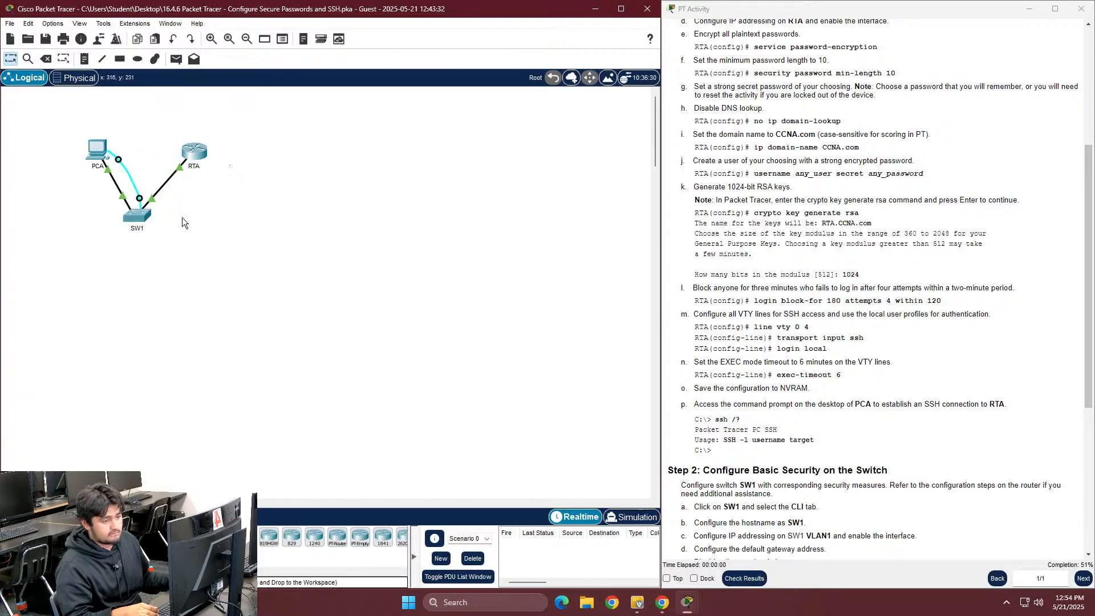
Reopen PCA's Terminal with default connection settings to reach the switch console
{"action": "left_click", "coordinate": [102, 151]}
{"action": "left_click", "coordinate": [451, 136]}
{"action": "key", "text": "Return"}
{"action": "key", "text": "Return"}
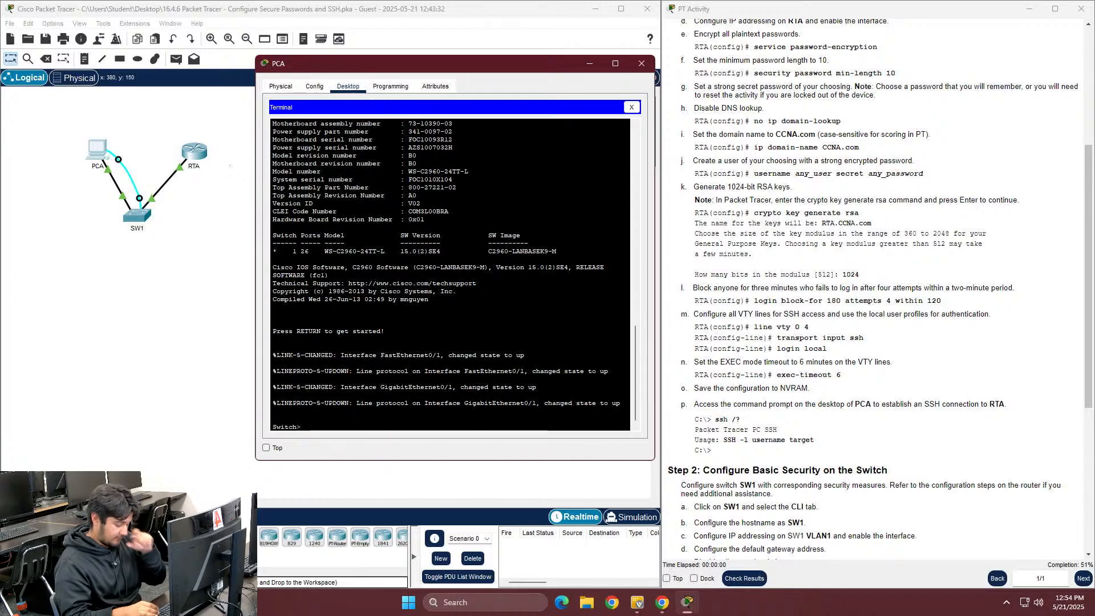
Enter enable and configure terminal on the switch, then enter the hostname SW1 command
{"action": "type", "text": "en"}
{"action": "key", "text": "Tab"}
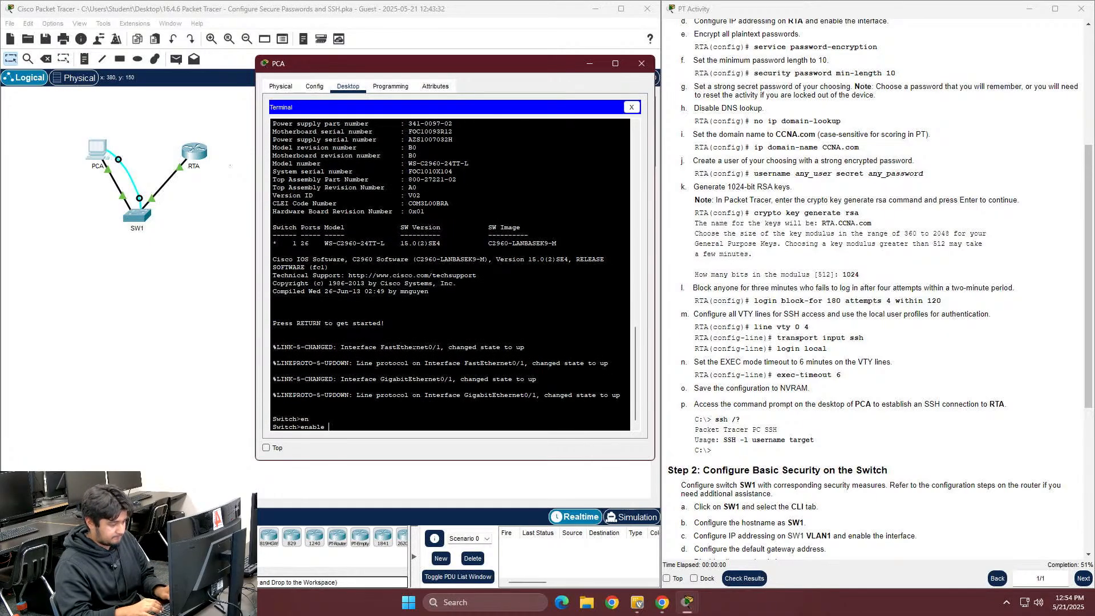
{"action": "key", "text": "Return"}
{"action": "type", "text": "conf"}
{"action": "key", "text": "Tab"}
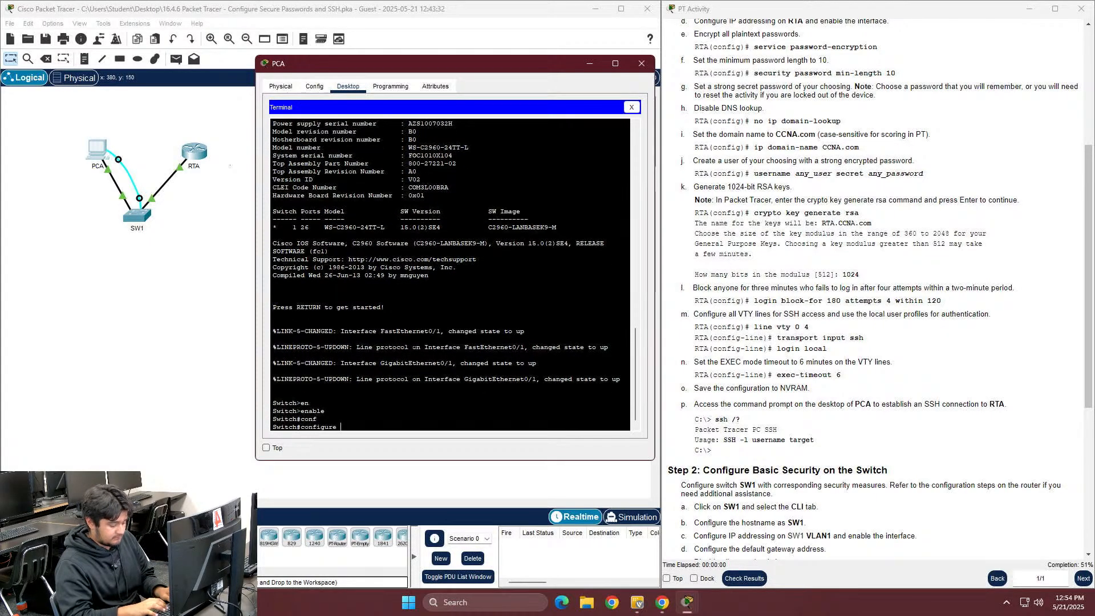
{"action": "type", "text": "ter"}
{"action": "key", "text": "Tab"}
{"action": "key", "text": "Return"}
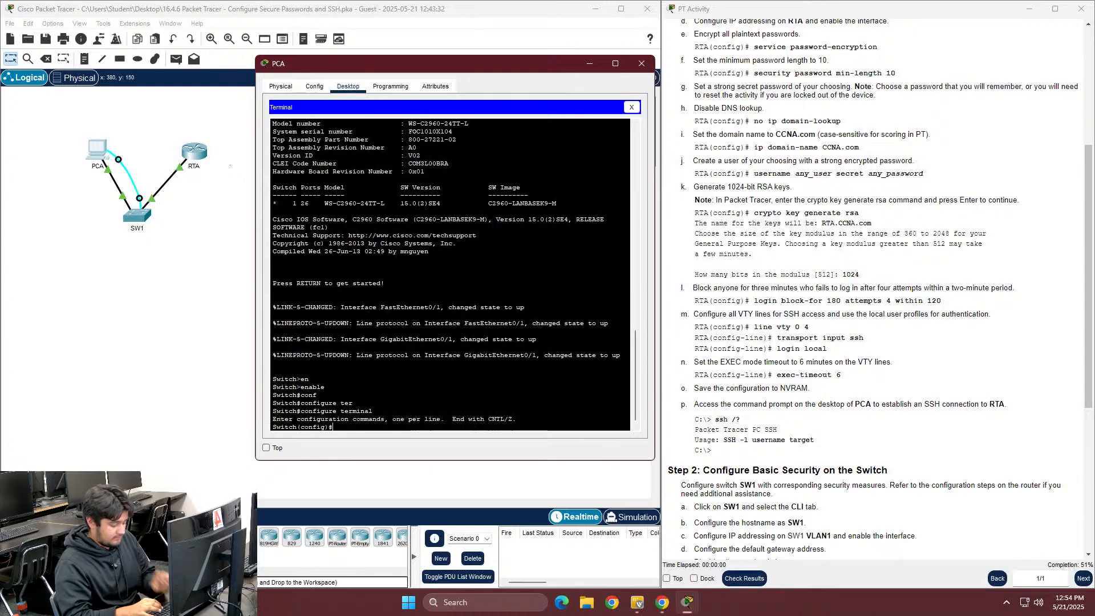
{"action": "type", "text": "hs"}
{"action": "type", "text": "stn"}
{"action": "type", "text": "ame "}
{"action": "type", "text": "SW1"}
Rename the switch to SW1 and enter interface vlan1 configuration
{"action": "key", "text": "Return"}
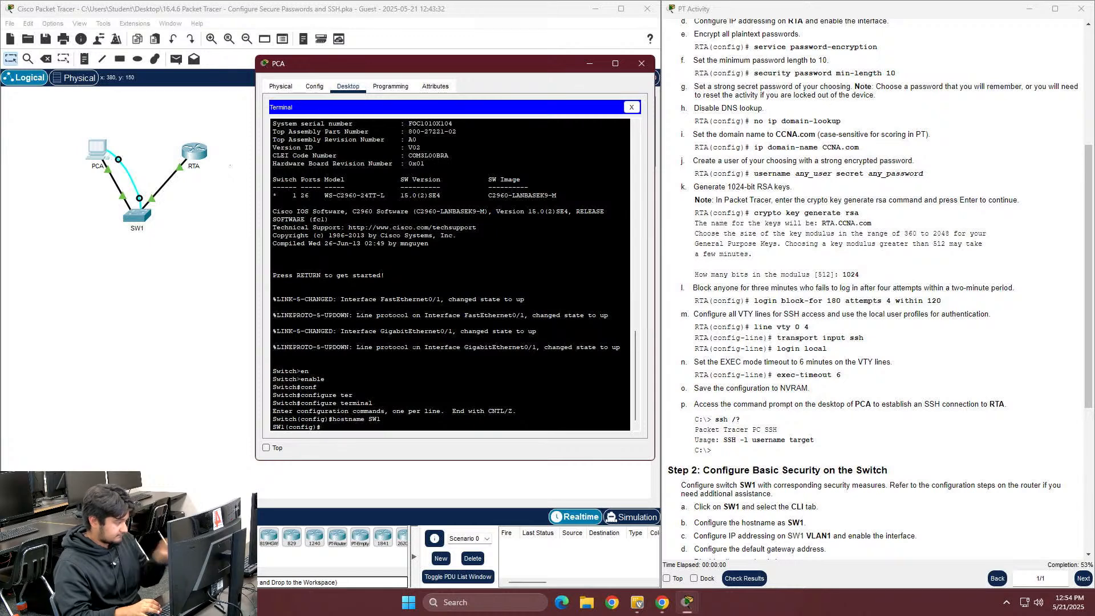
{"action": "scroll", "coordinate": [890, 350], "scroll_direction": "down", "scroll_amount": 5}
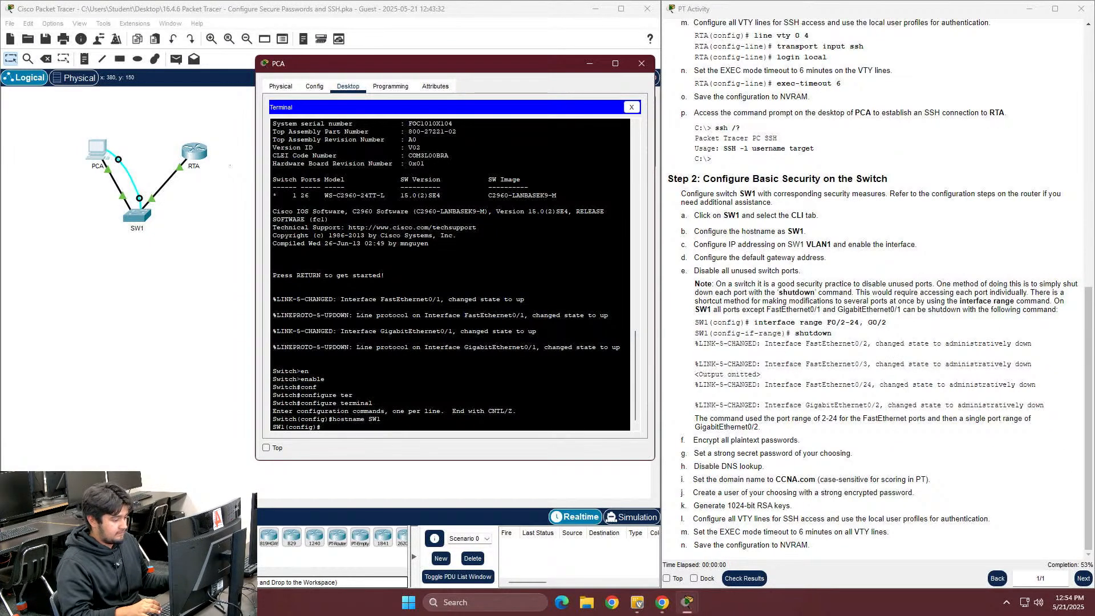
{"action": "type", "text": "inter"}
{"action": "key", "text": "Tab"}
{"action": "type", "text": "vlan1"}
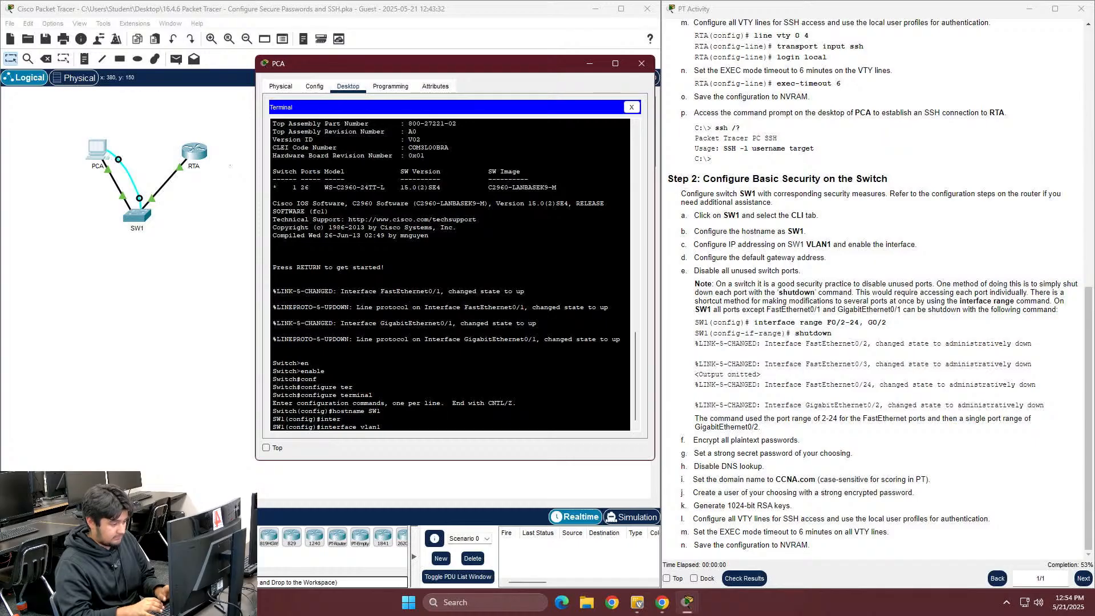
{"action": "key", "text": "Return"}
Give VLAN1 the address 172.16.1.2 255.255.255.0, enable it with no shutdown, and exit
{"action": "type", "text": "ig-if)#ip "}
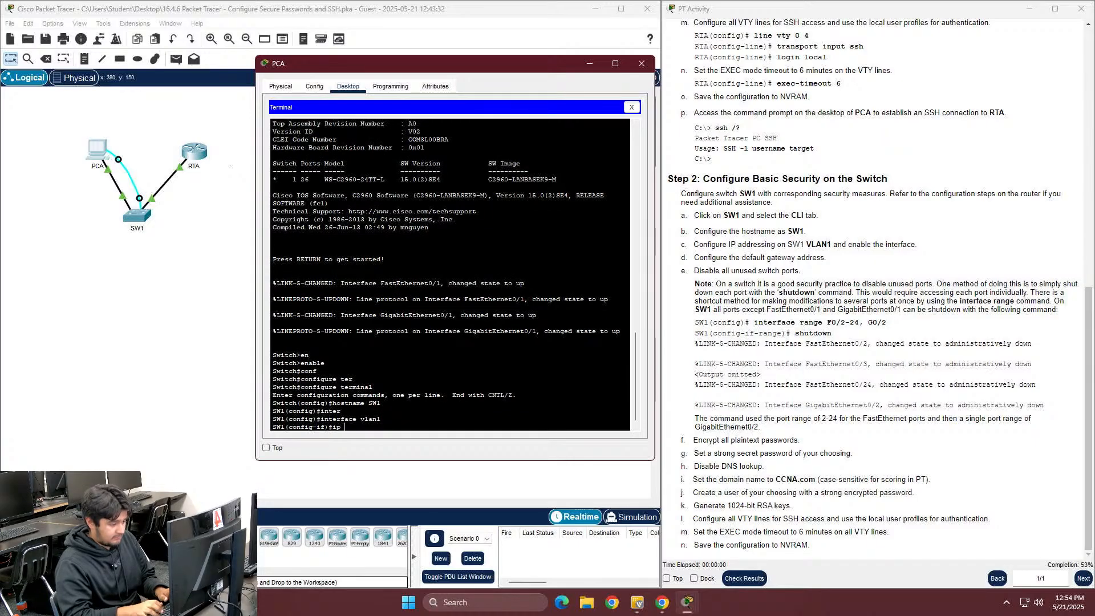
{"action": "type", "text": "ad"}
{"action": "key", "text": "Tab"}
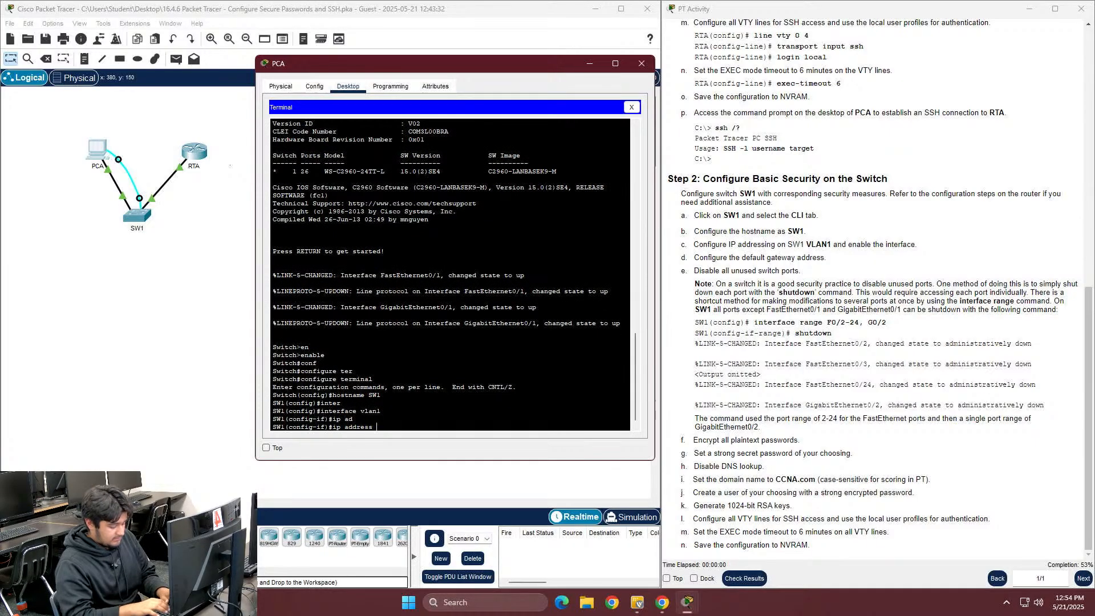
{"action": "type", "text": "172.16.1.2 255.255"}
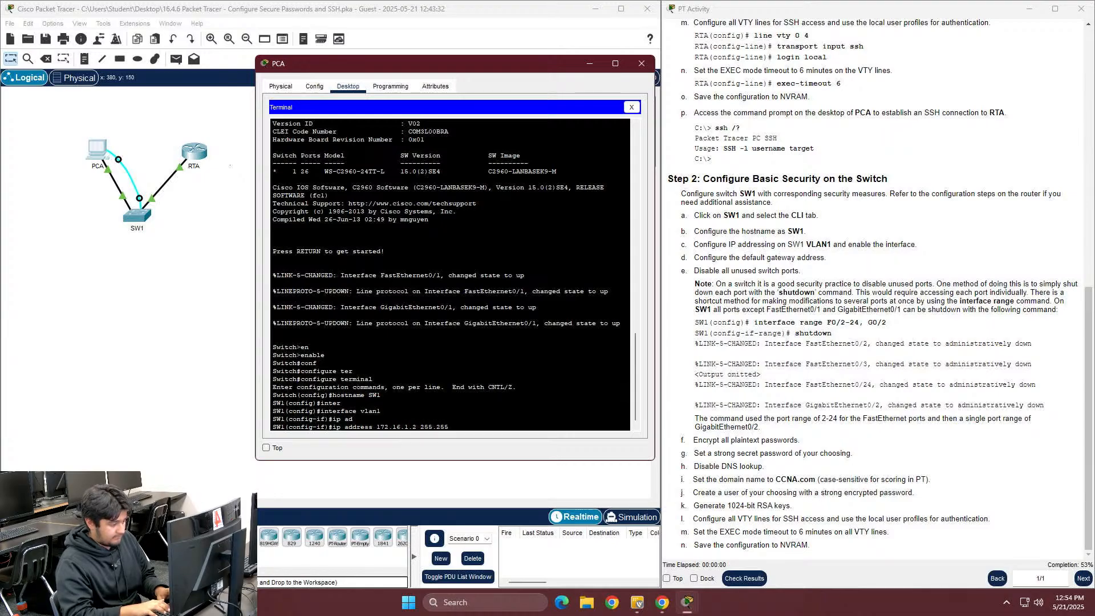
{"action": "type", "text": ".255."}
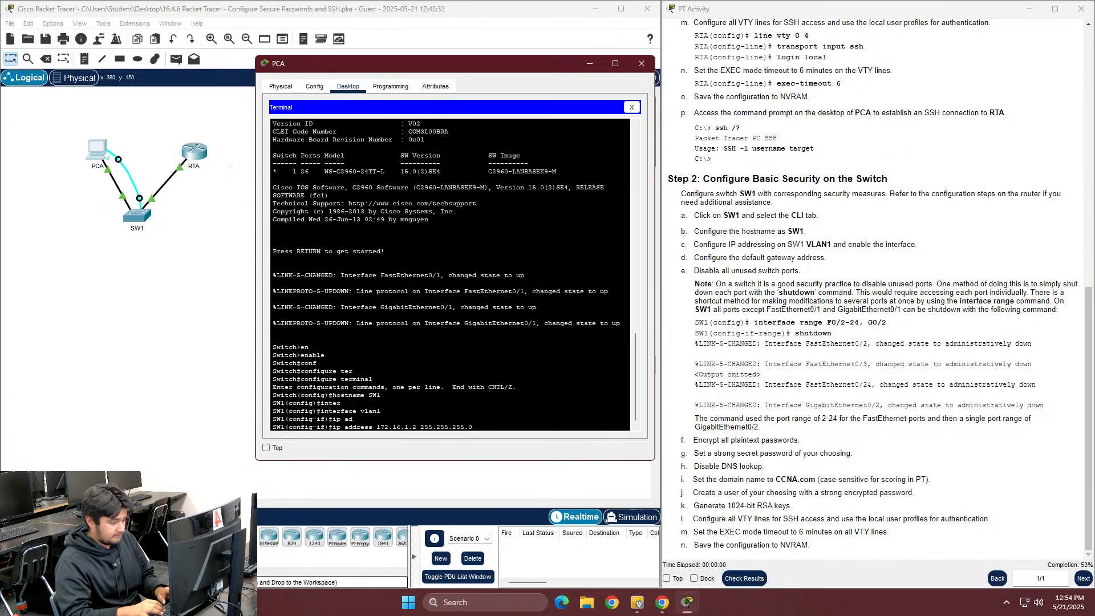
{"action": "type", "text": "0"}
{"action": "key", "text": "Return"}
{"action": "type", "text": "no shutdown"}
{"action": "key", "text": "Tab"}
{"action": "key", "text": "Return"}
{"action": "type", "text": "exit"}
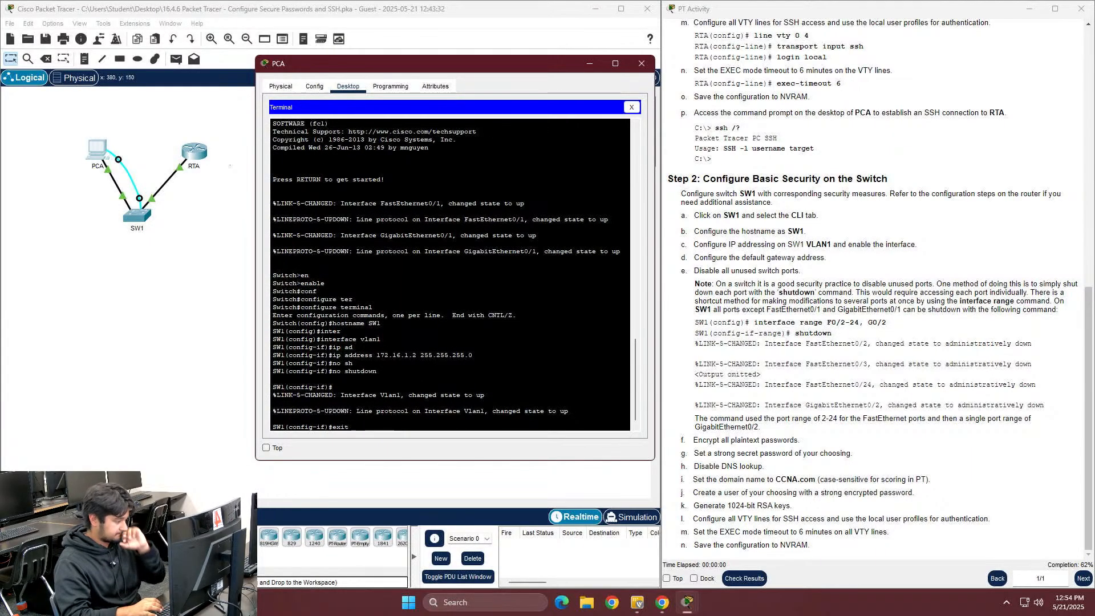
{"action": "key", "text": "Return"}
Turn on service password-encryption on SW1
{"action": "type", "text": "ser"}
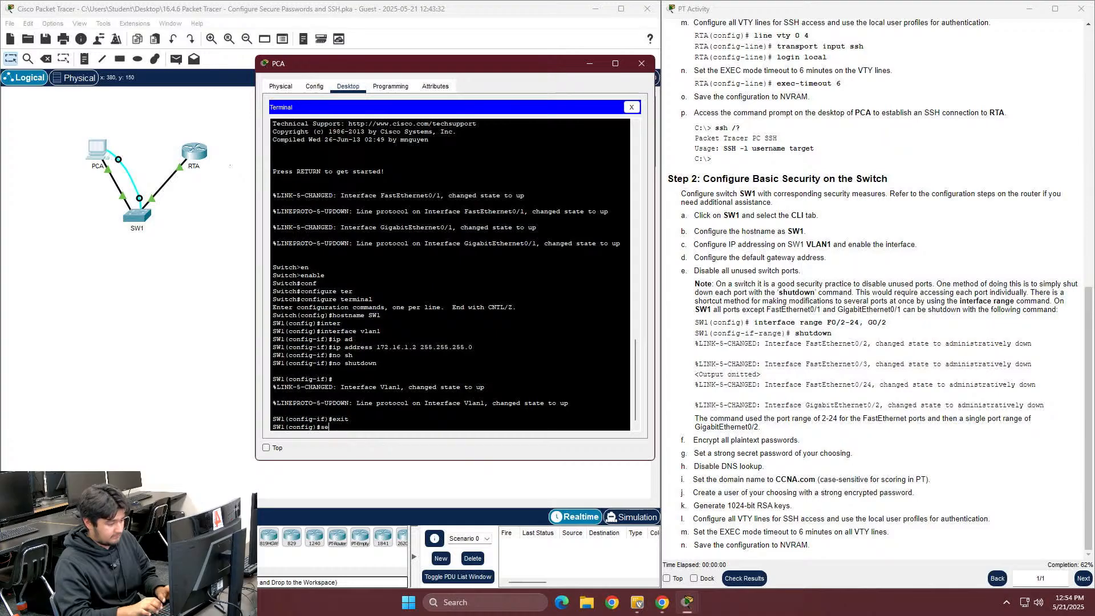
{"action": "key", "text": "Tab"}
{"action": "type", "text": "pas"}
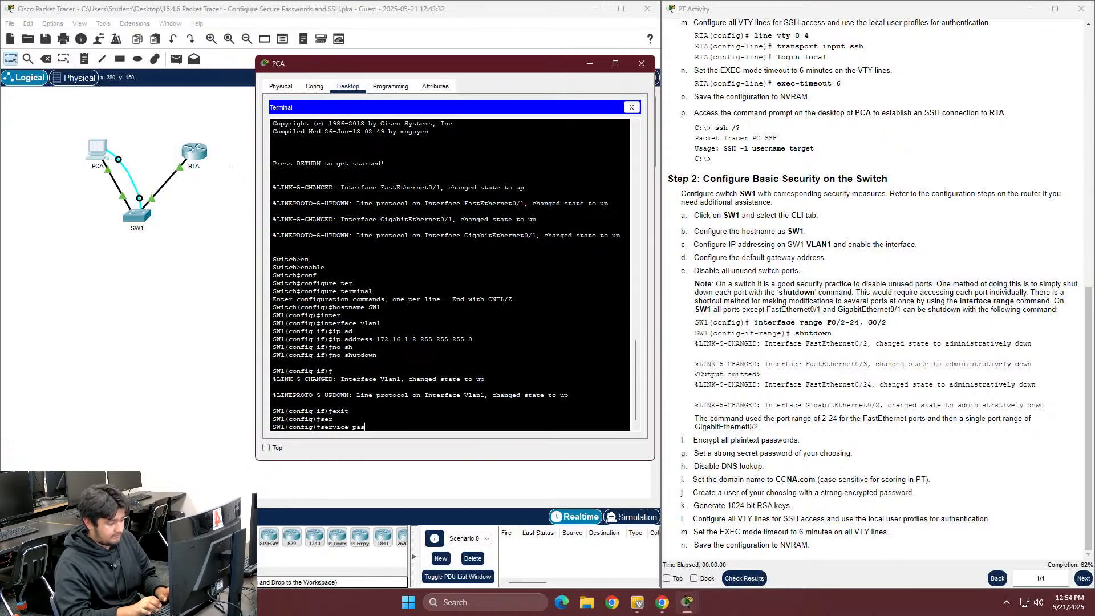
{"action": "key", "text": "Tab"}
{"action": "key", "text": "Return"}
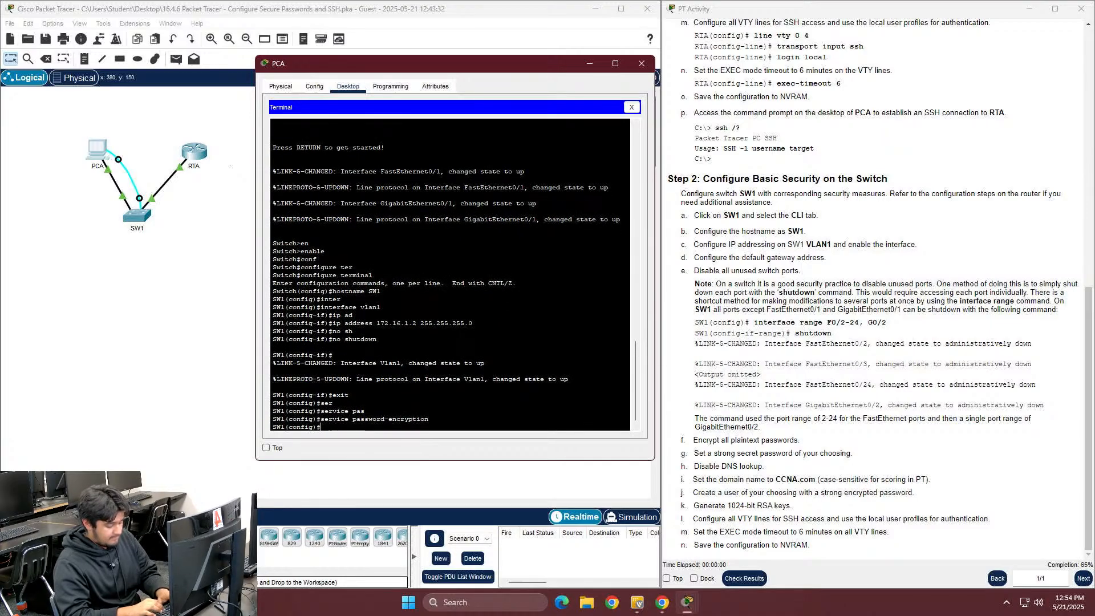
Shut down the unused ports F0/2-24 and G0/2 with one interface range, then exit
{"action": "type", "text": "inter"}
{"action": "key", "text": "Tab"}
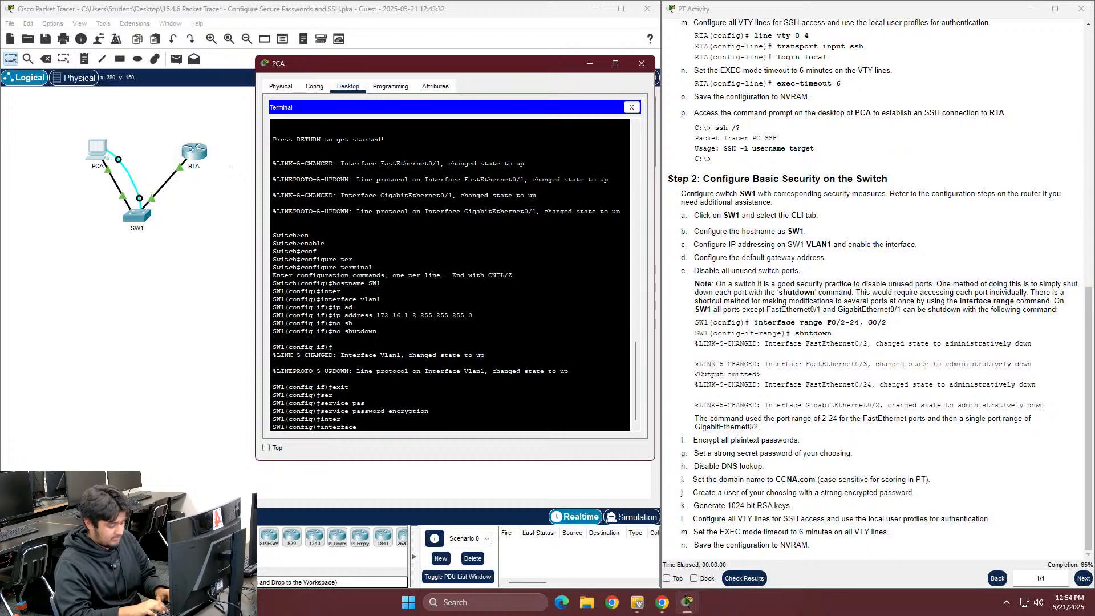
{"action": "type", "text": "rang"}
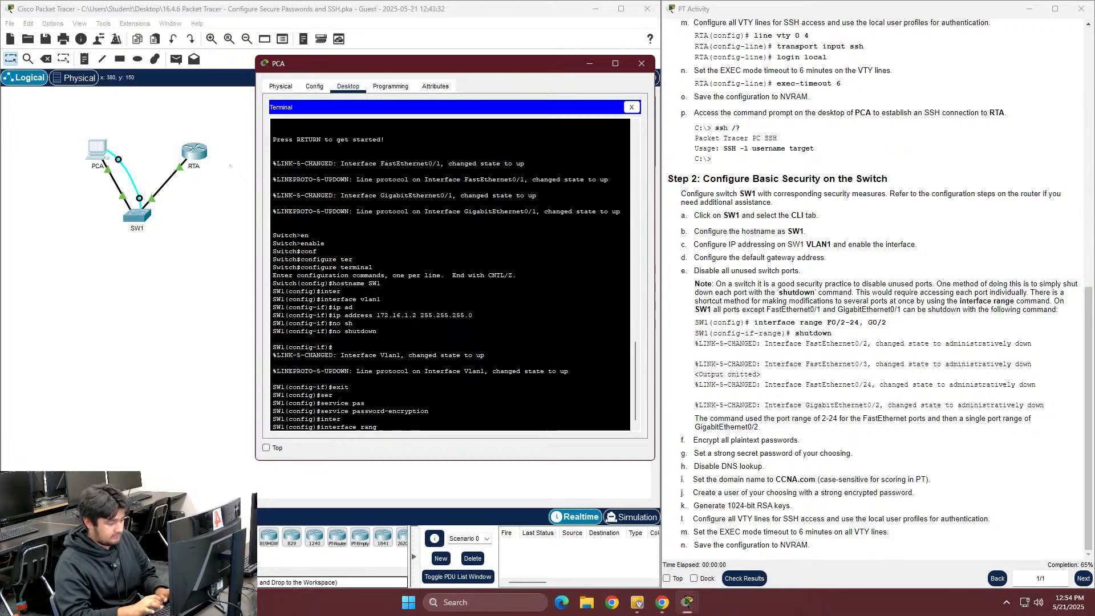
{"action": "type", "text": "e F0/0"}
{"action": "key", "text": "BackSpace"}
{"action": "type", "text": "2-24,"}
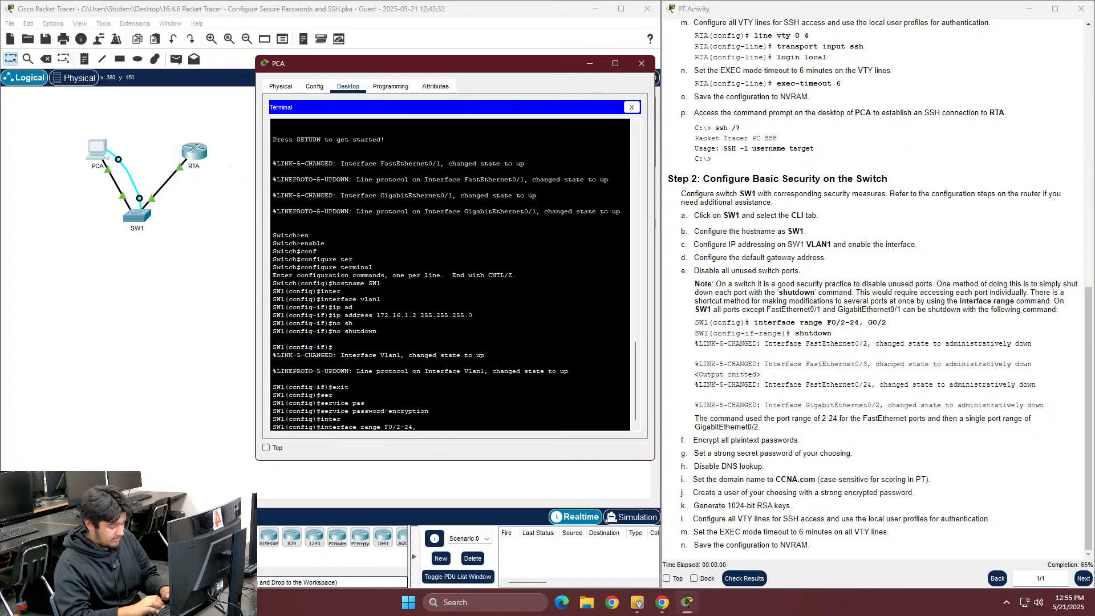
{"action": "type", "text": " g0/2"}
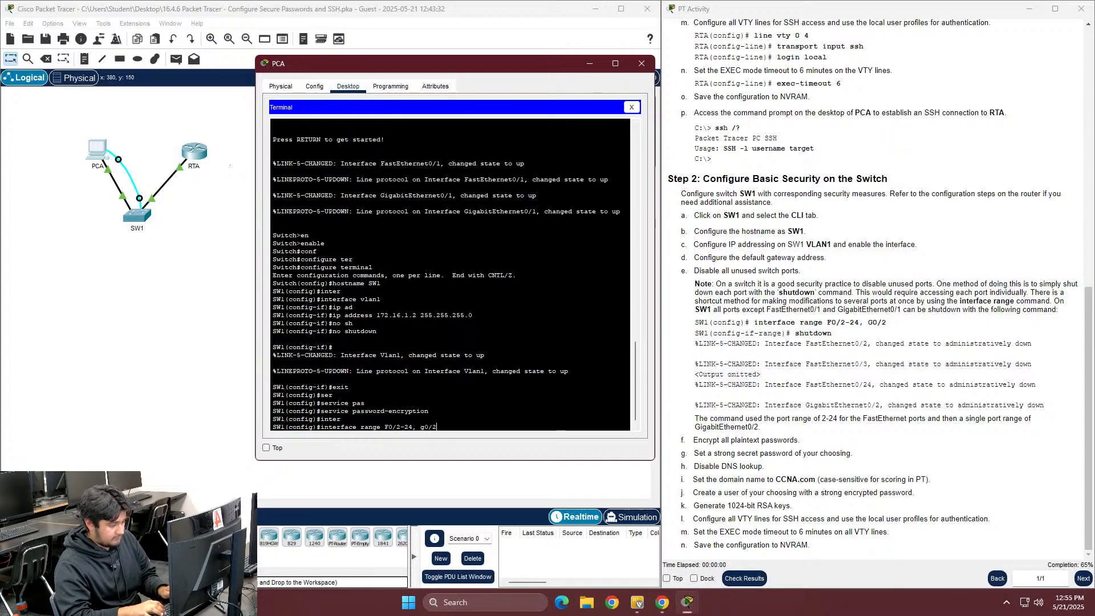
{"action": "key", "text": "Return"}
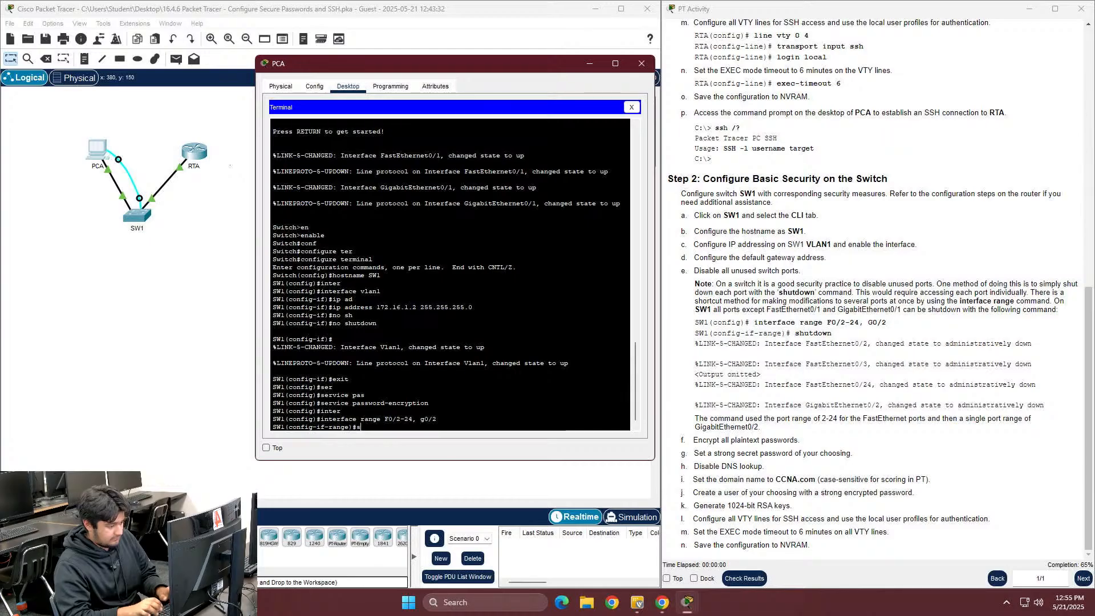
{"action": "type", "text": "sh"}
{"action": "key", "text": "Return"}
{"action": "type", "text": "exit"}
{"action": "key", "text": "Return"}
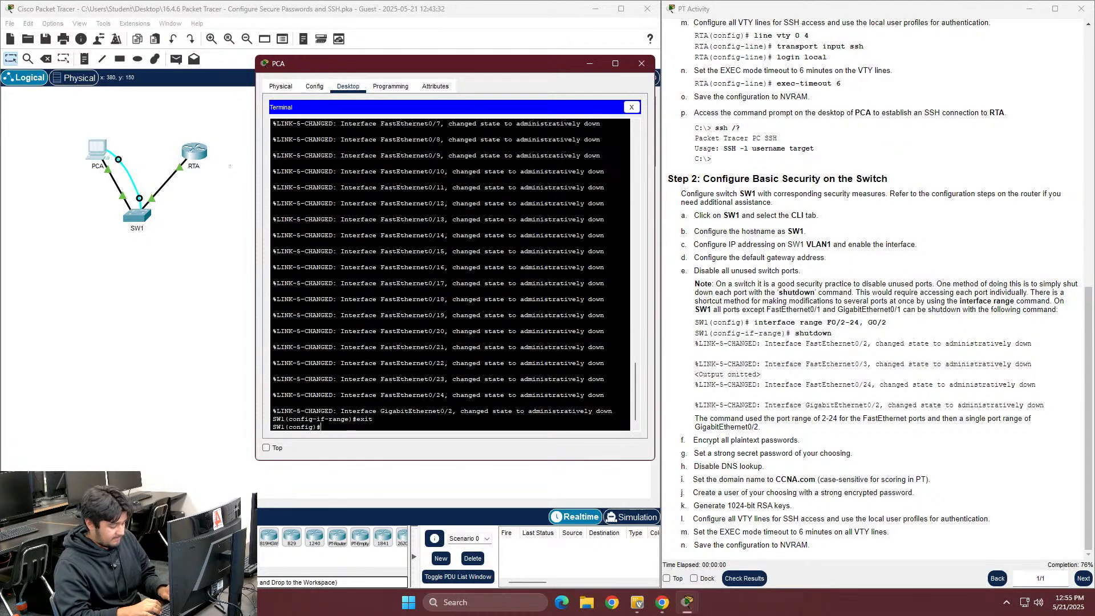
Disable DNS lookup and set the domain name to CCNA.com
{"action": "type", "text": "ip"}
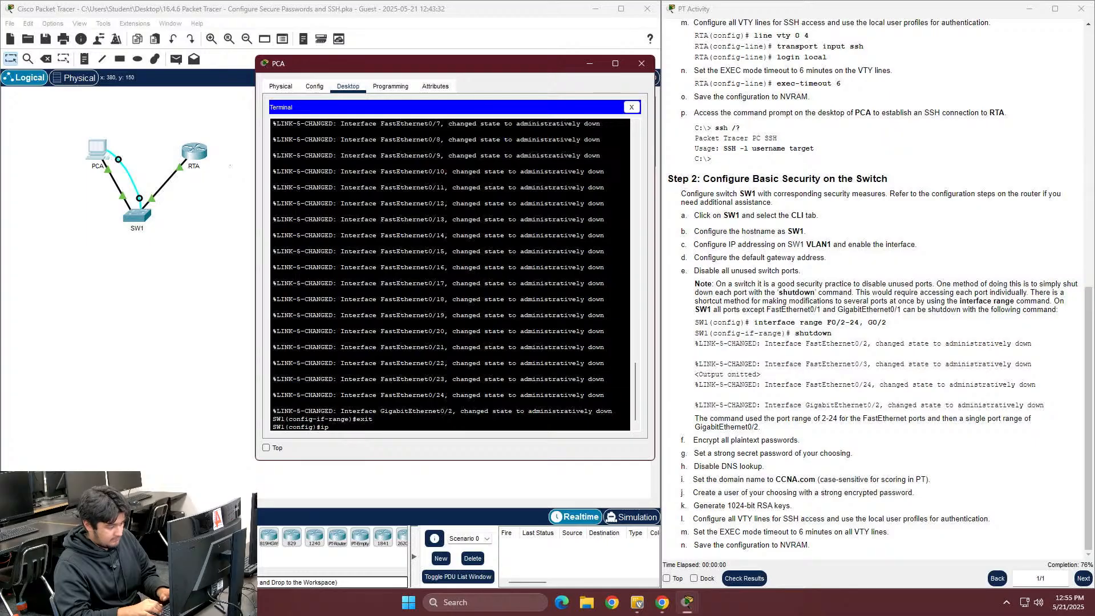
{"action": "type", "text": "no ipdom"}
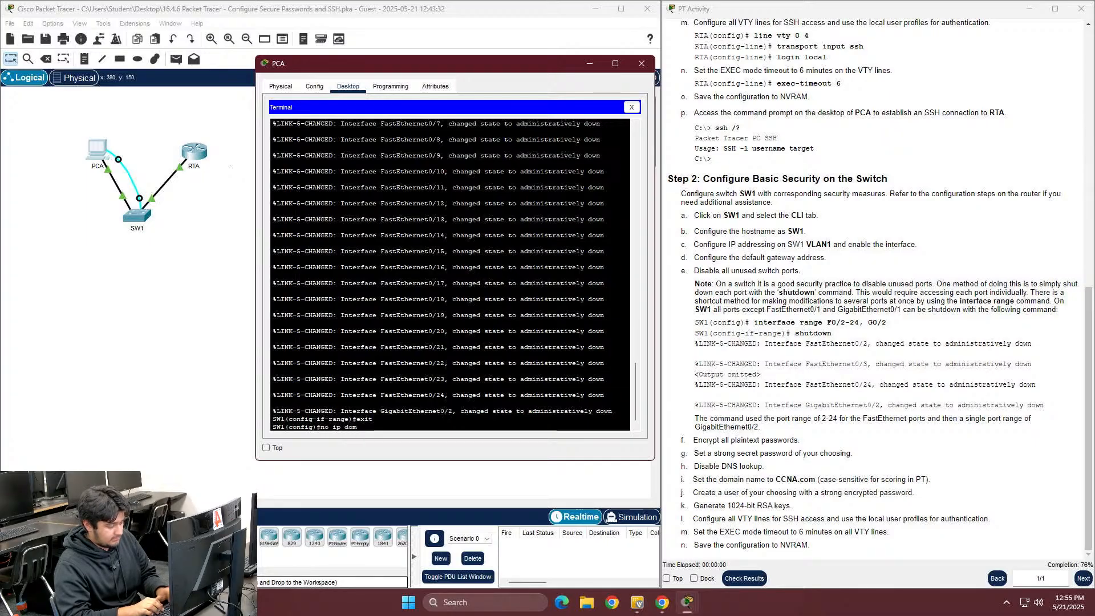
{"action": "type", "text": "ain-lookup"}
{"action": "key", "text": "Return"}
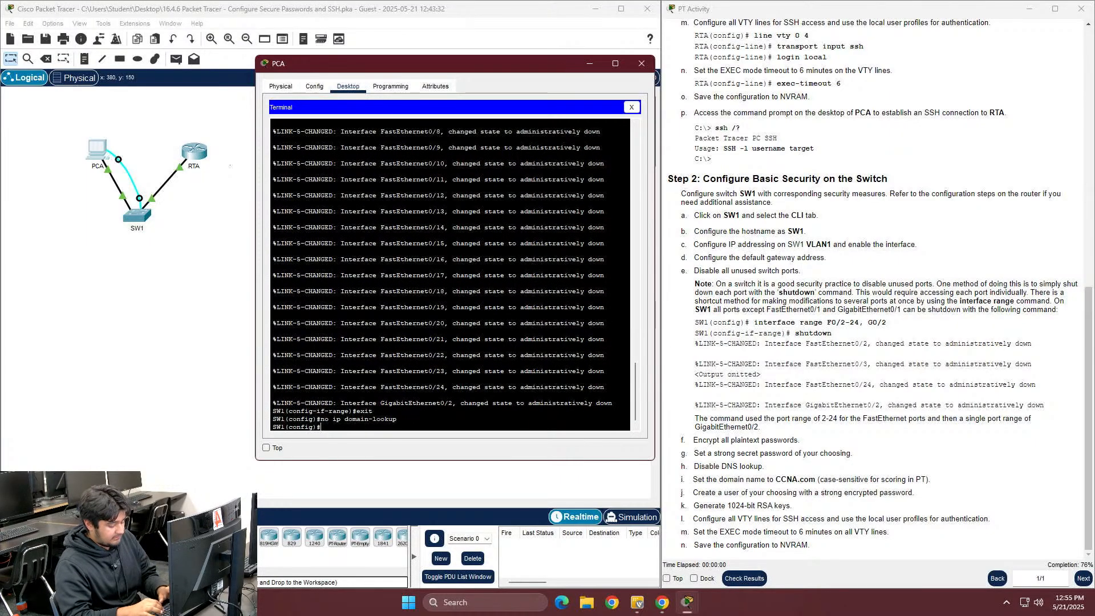
{"action": "type", "text": "i[p"}
{"action": "key", "text": "BackSpace"}
{"action": "type", "text": "p"}
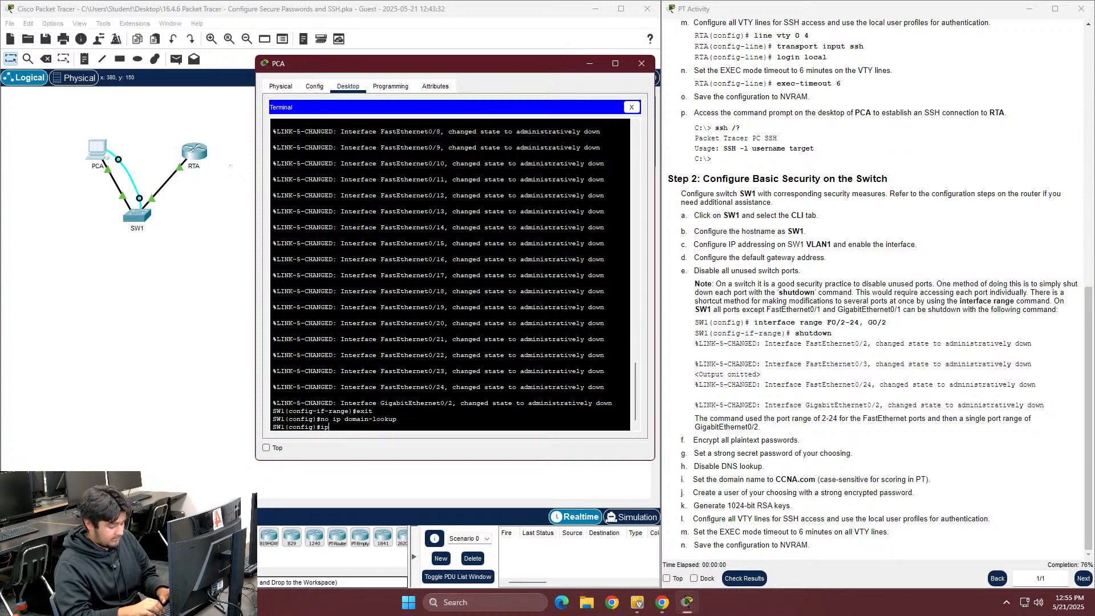
{"action": "type", "text": " doma"}
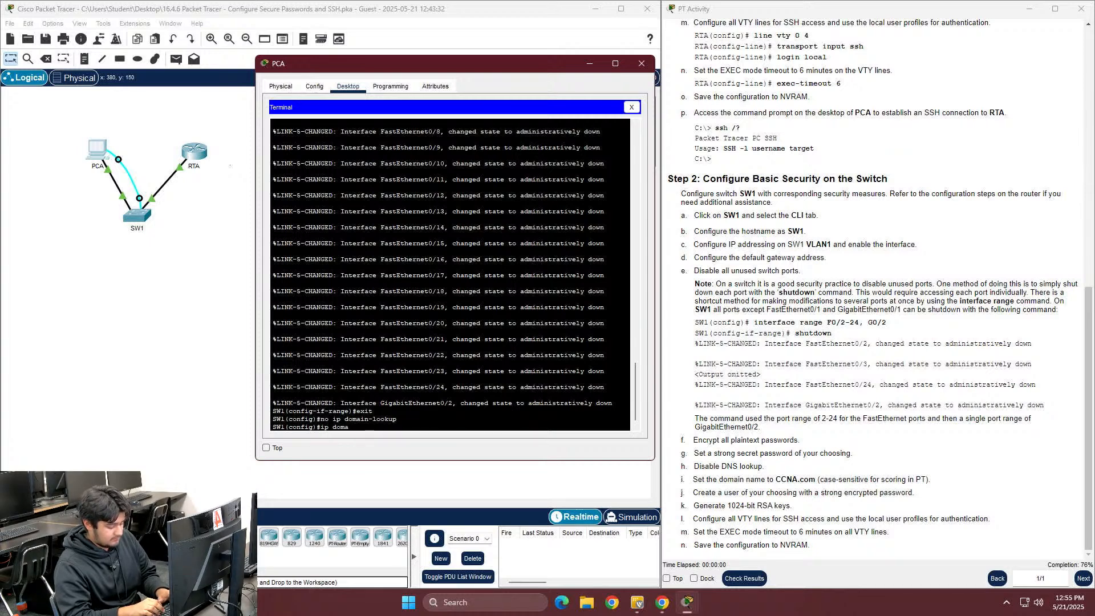
{"action": "type", "text": "in-na"}
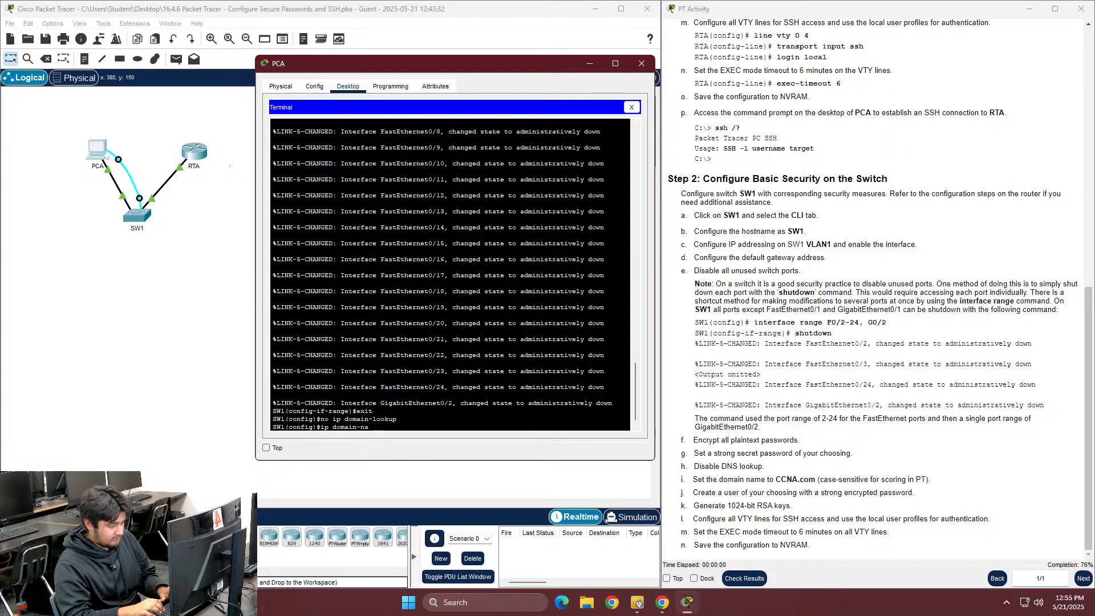
{"action": "type", "text": "me CCn"}
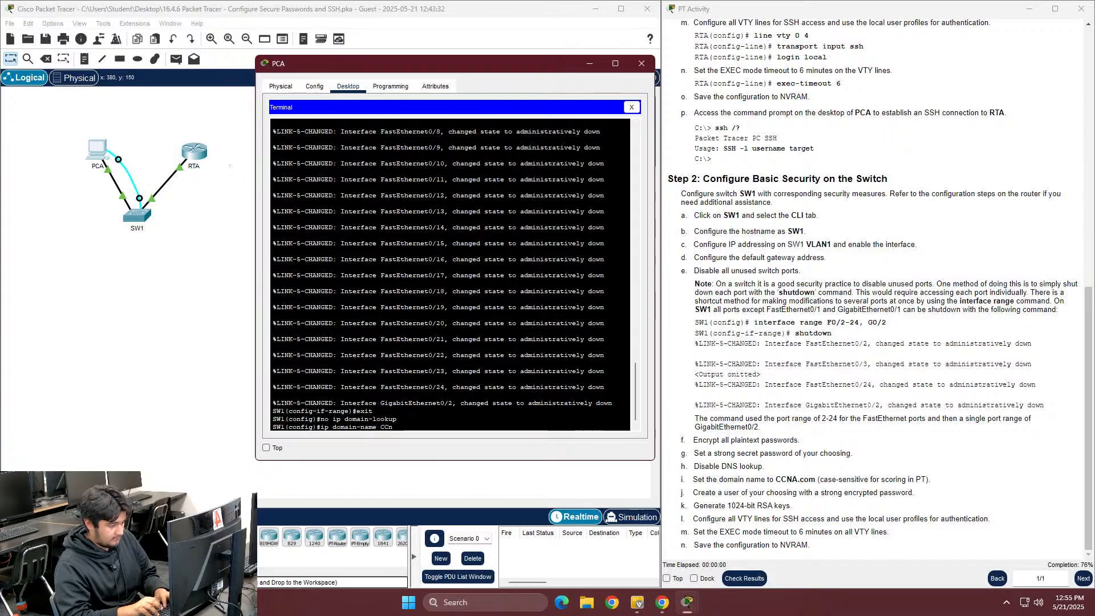
{"action": "type", "text": "AA.com"}
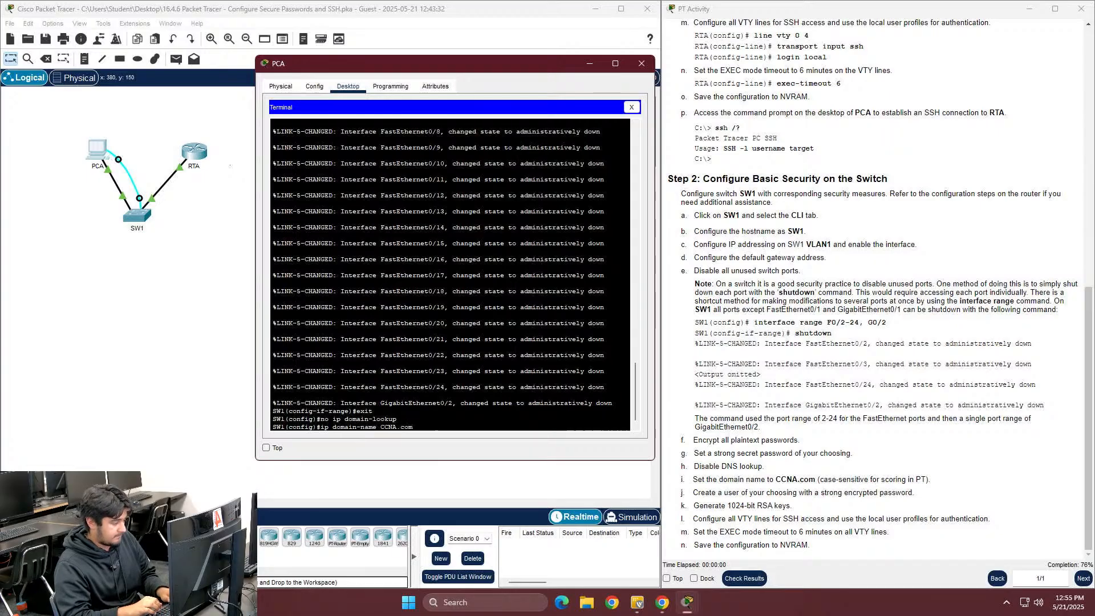
{"action": "key", "text": "Return"}
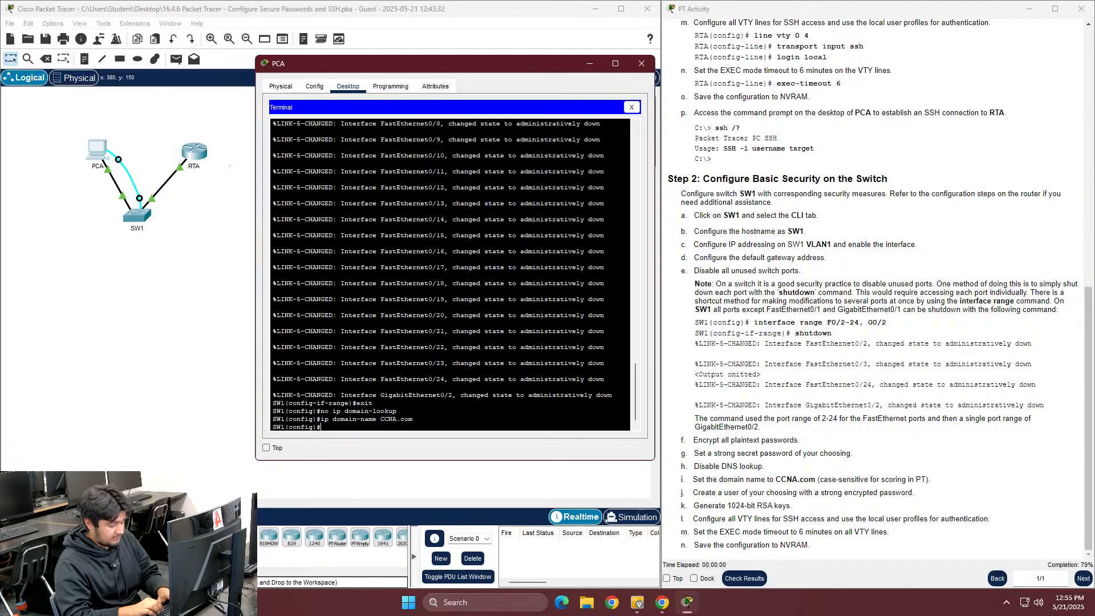
Create a local username with a secret password on SW1
{"action": "type", "text": "uusername"}
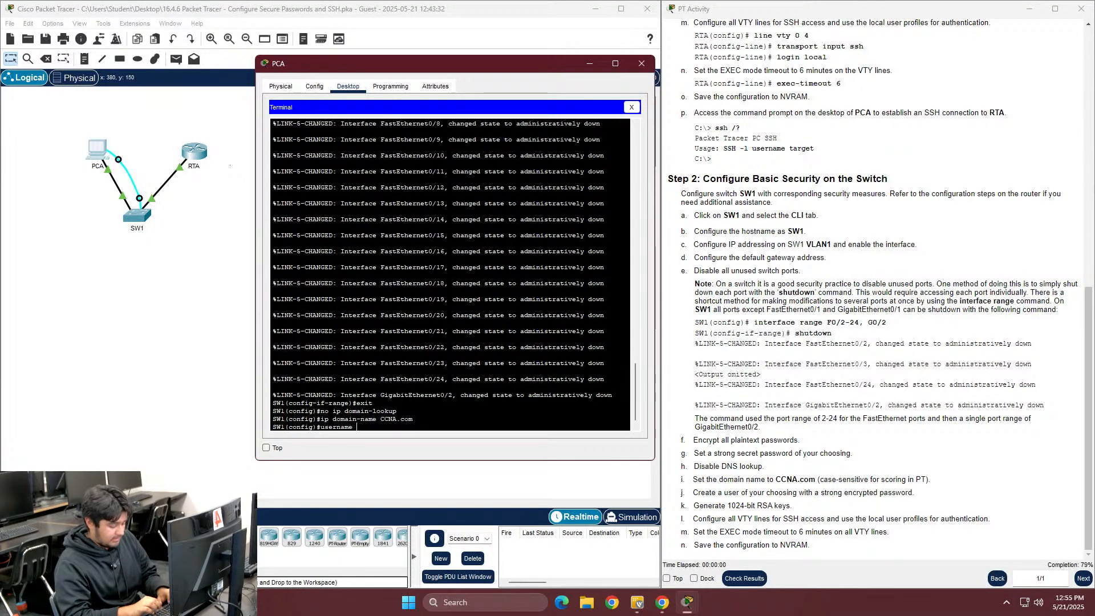
{"action": "type", "text": " bob ser"}
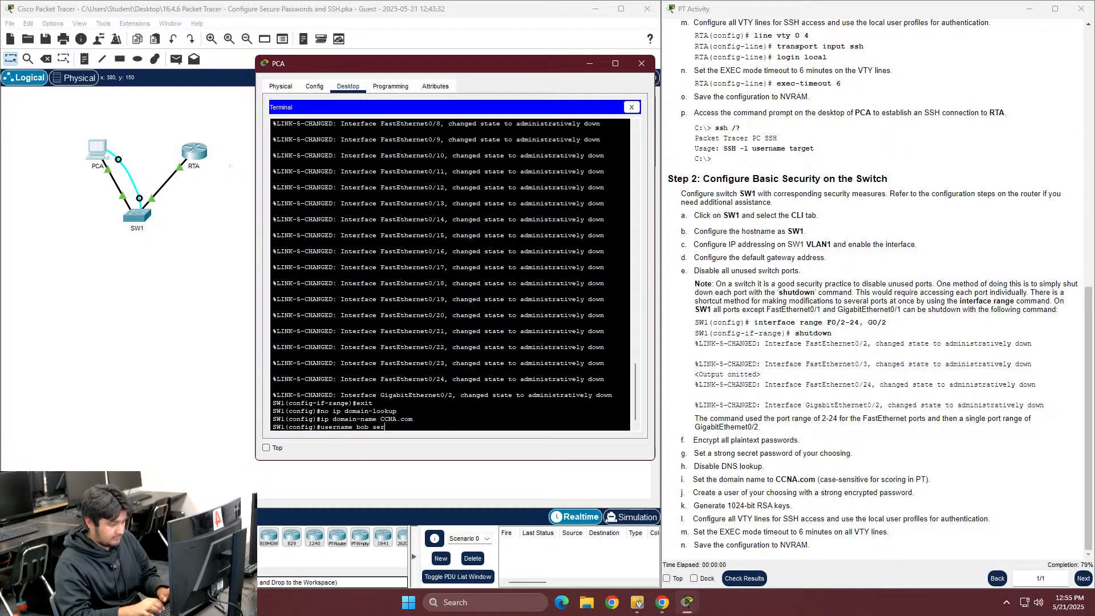
{"action": "key", "text": "Tab"}
{"action": "key", "text": "BackSpace"}
{"action": "type", "text": "c"}
{"action": "key", "text": "Tab"}
{"action": "type", "text": "tham"}
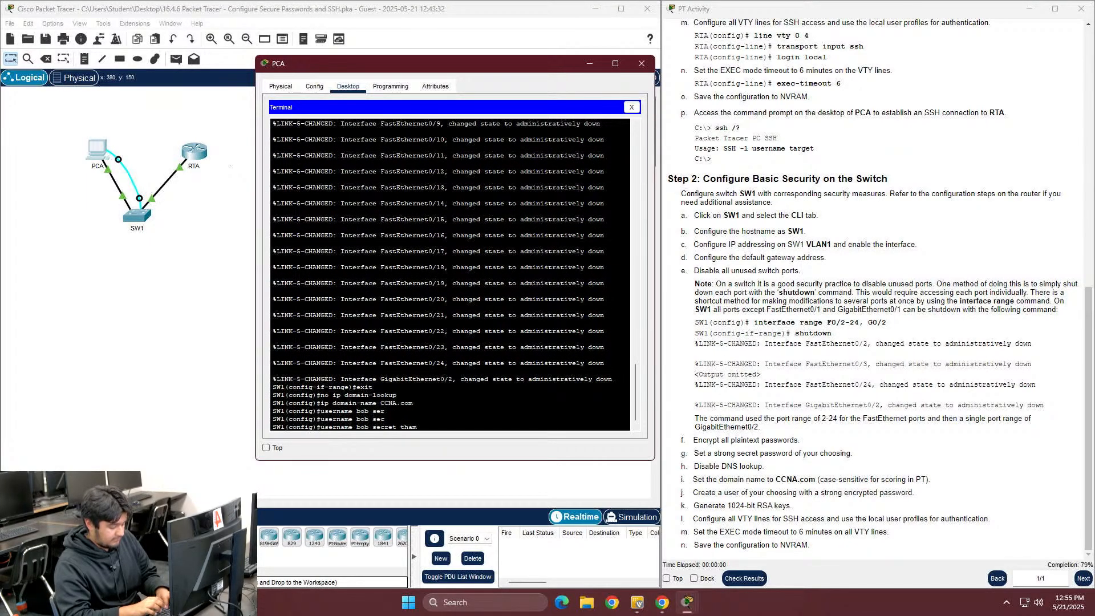
{"action": "type", "text": "nkyou12"}
{"action": "key", "text": "Return"}
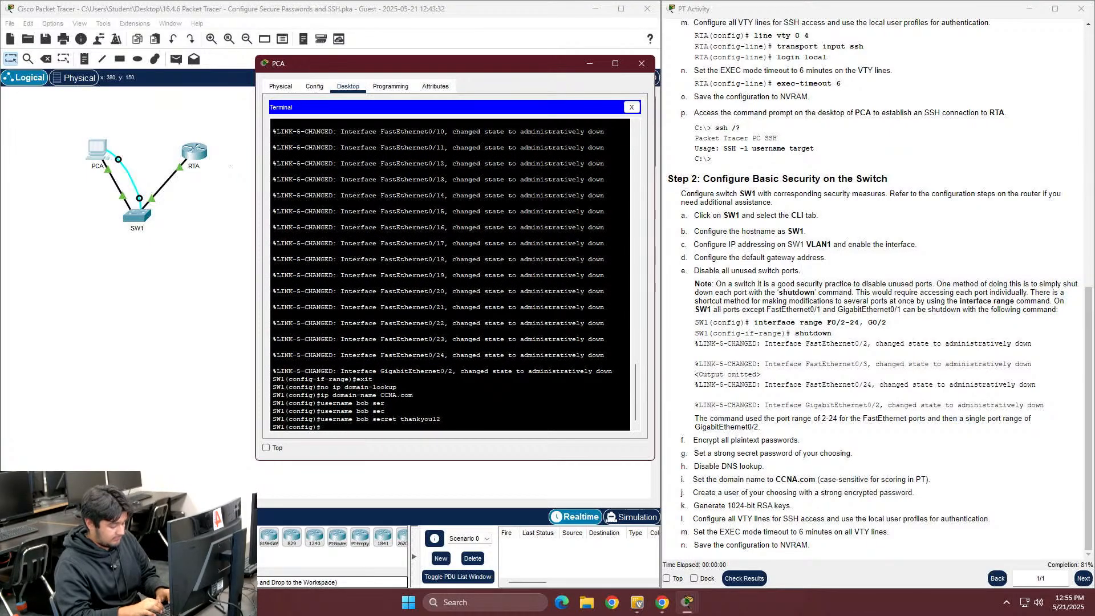
Generate 1024-bit RSA keys with crypto key generate rsa
{"action": "type", "text": "cr"}
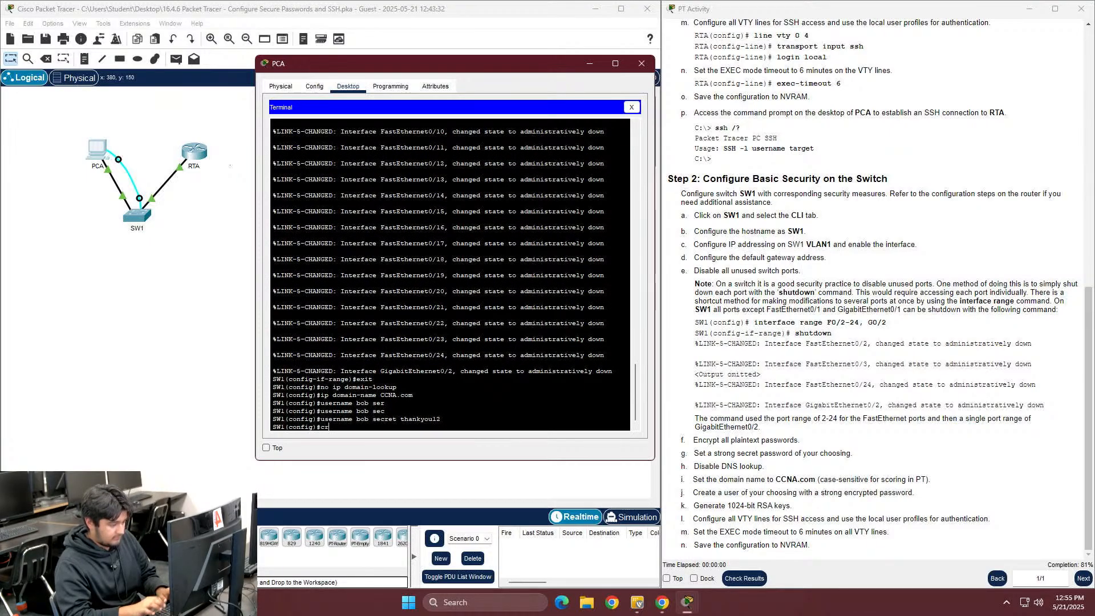
{"action": "key", "text": "Tab"}
{"action": "type", "text": "ke"}
{"action": "key", "text": "Tab"}
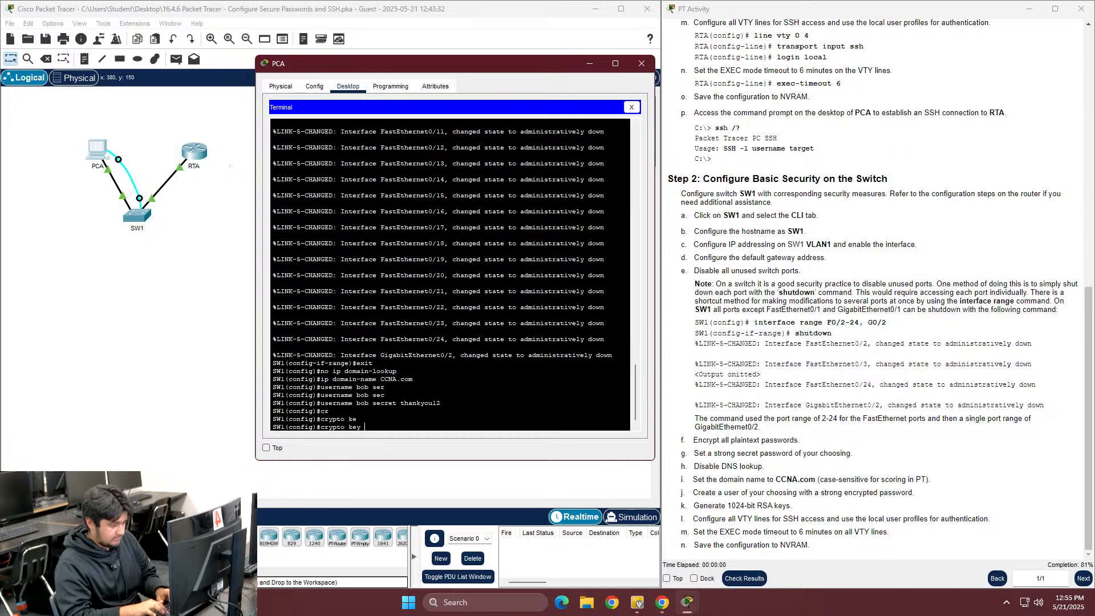
{"action": "type", "text": "gen"}
{"action": "key", "text": "Tab"}
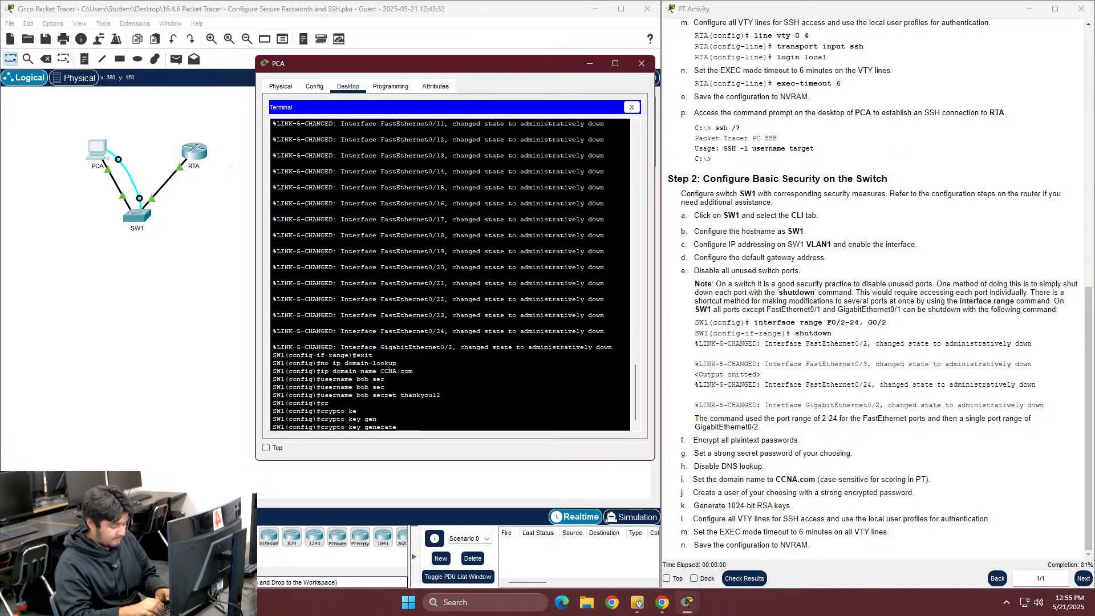
{"action": "type", "text": "ras"}
{"action": "key", "text": "Return"}
{"action": "key", "text": "Up"}
{"action": "key", "text": "BackSpace"}
{"action": "key", "text": "BackSpace"}
{"action": "type", "text": "sa"}
{"action": "key", "text": "Return"}
{"action": "type", "text": "1024"}
{"action": "key", "text": "Return"}
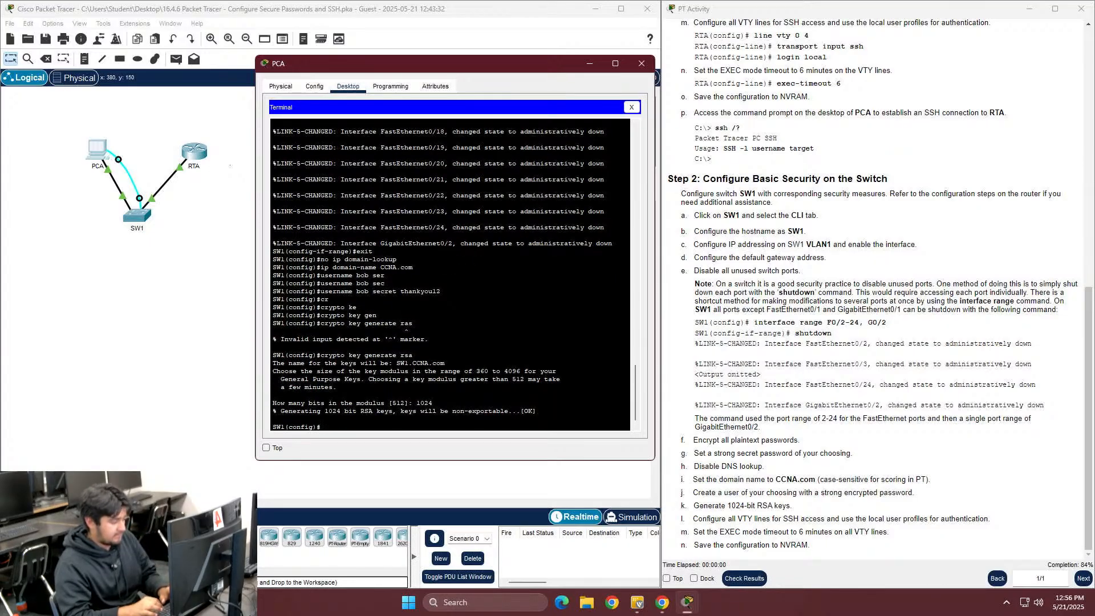
Restrict VTY lines 0 15 to SSH with transport input ssh
{"action": "type", "text": "line vty "}
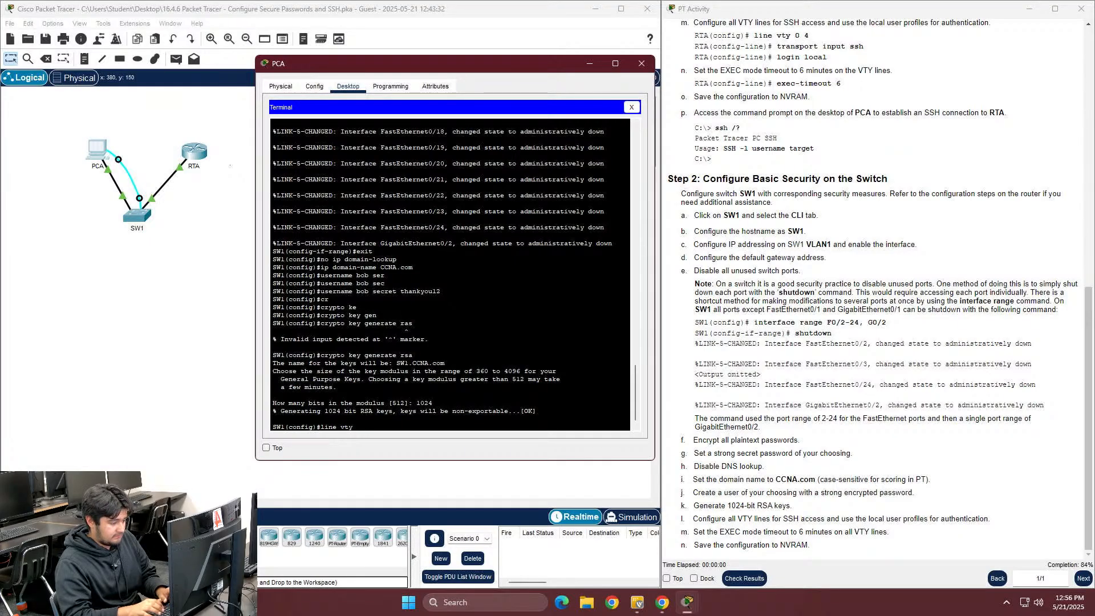
{"action": "type", "text": "-"}
{"action": "key", "text": "BackSpace"}
{"action": "key", "text": "BackSpace"}
{"action": "type", "text": "0 15"}
{"action": "key", "text": "Return"}
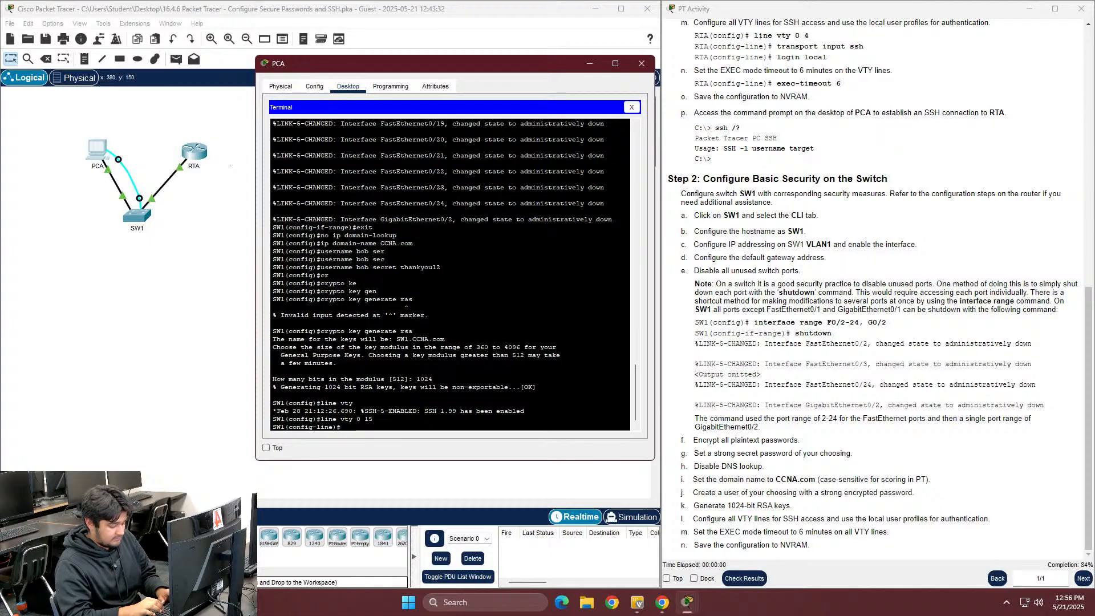
{"action": "type", "text": "tr"}
{"action": "key", "text": "Tab"}
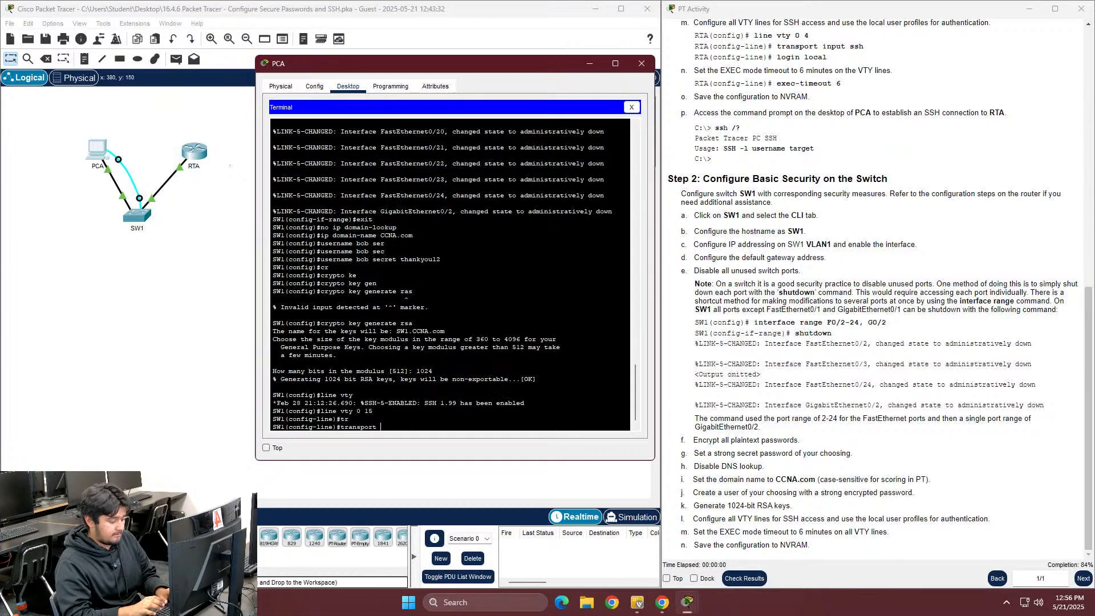
{"action": "type", "text": "in"}
{"action": "key", "text": "Tab"}
{"action": "type", "text": "ssh"}
{"action": "key", "text": "Return"}
Set login local and exec-timeout 6 on the VTY lines, then leave configuration mode
{"action": "type", "text": "lo"}
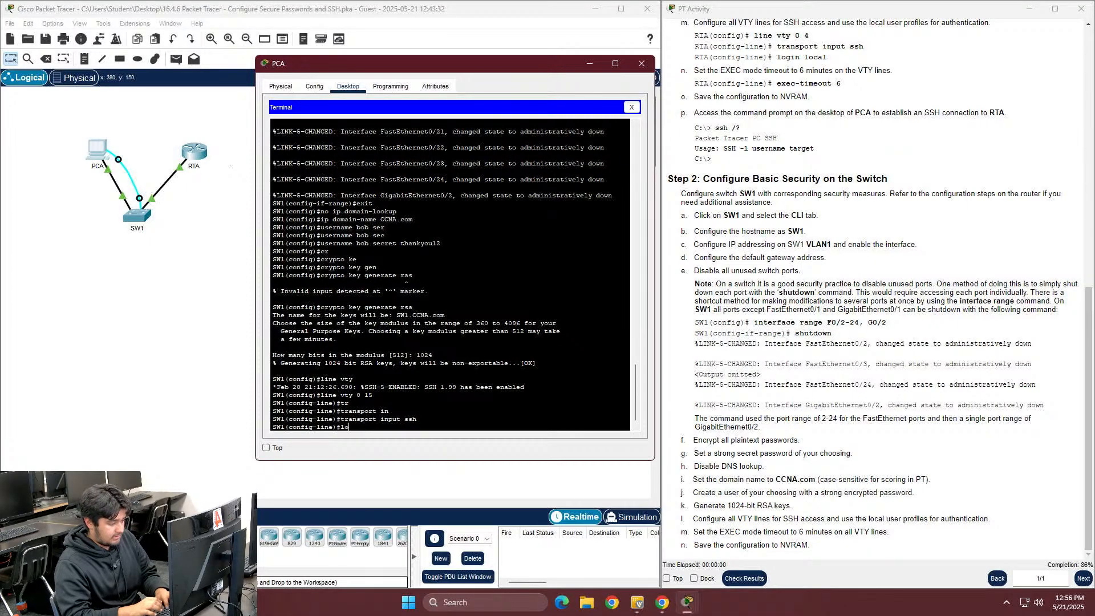
{"action": "type", "text": "gin loca"}
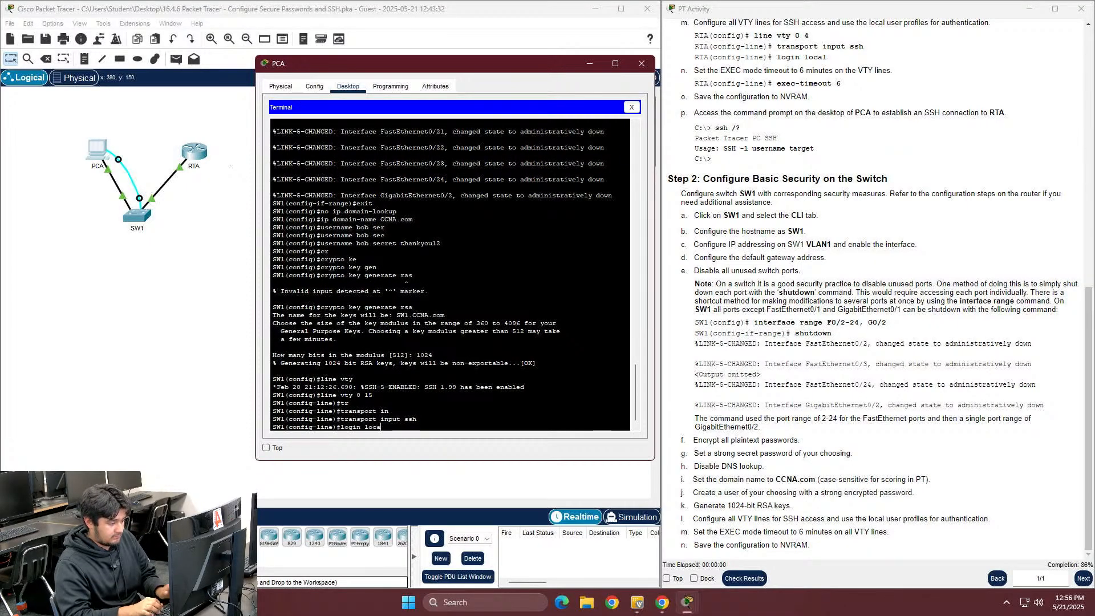
{"action": "type", "text": "l"}
{"action": "key", "text": "Return"}
{"action": "type", "text": "exe"}
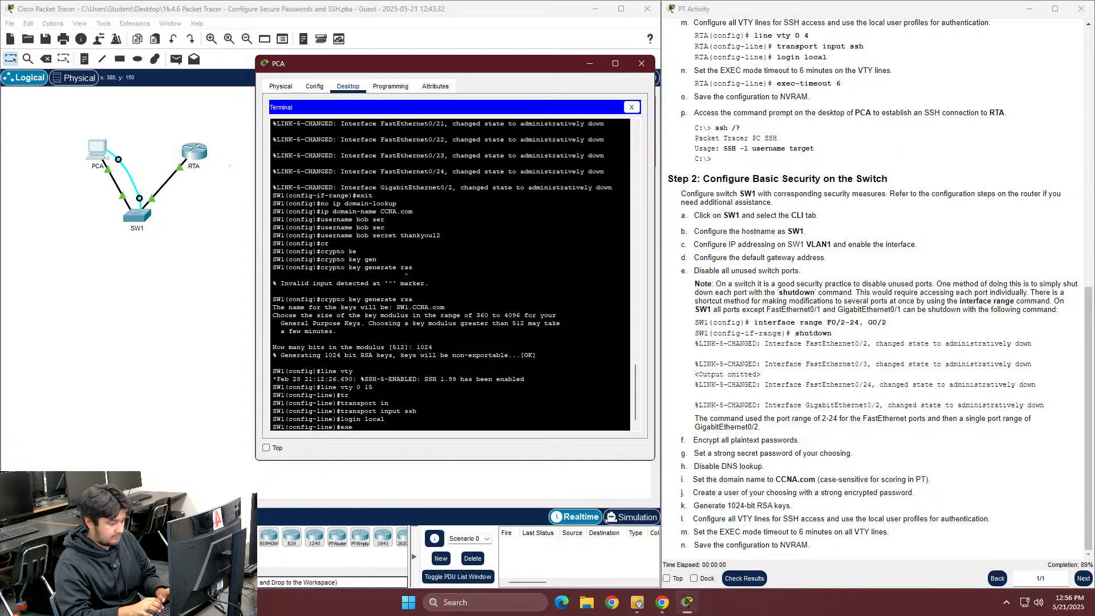
{"action": "type", "text": "c"}
{"action": "key", "text": "Tab"}
{"action": "type", "text": "6"}
{"action": "key", "text": "Return"}
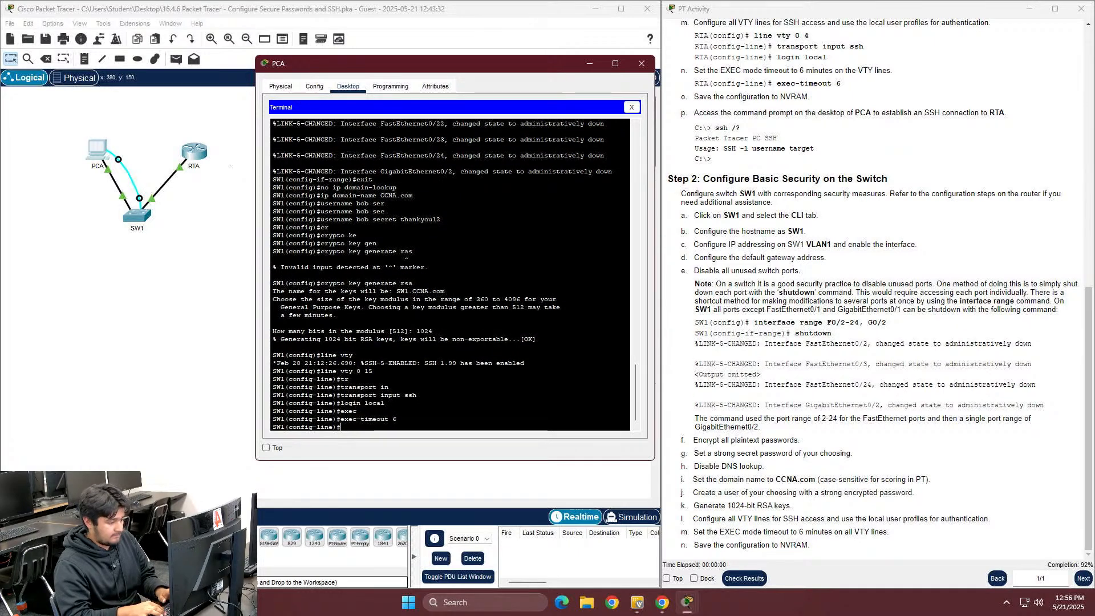
{"action": "type", "text": "exio"}
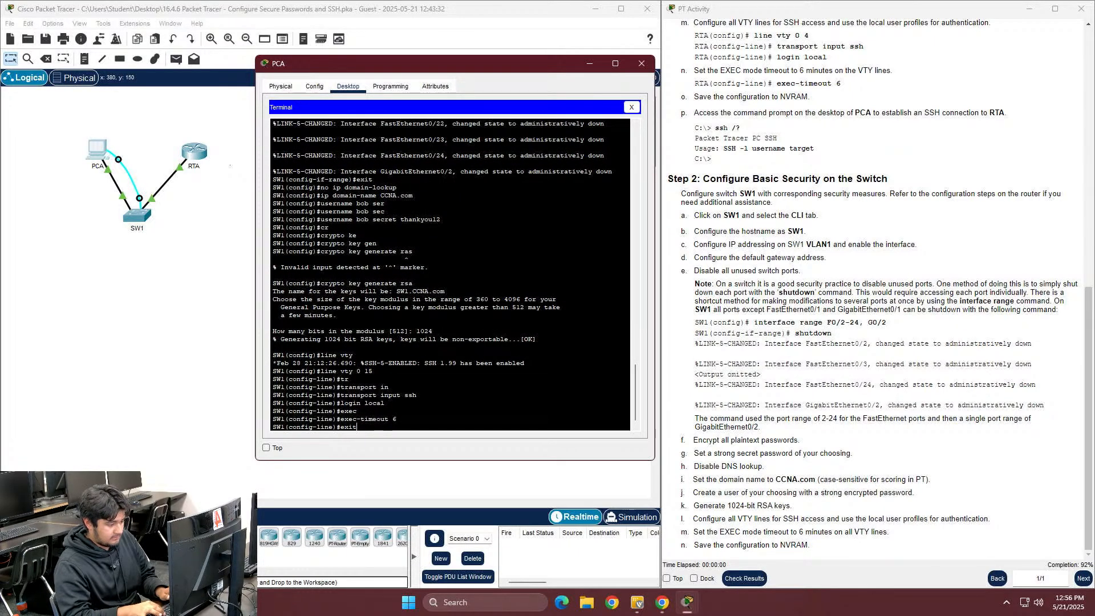
{"action": "key", "text": "Return"}
{"action": "type", "text": "exit"}
{"action": "key", "text": "Return"}
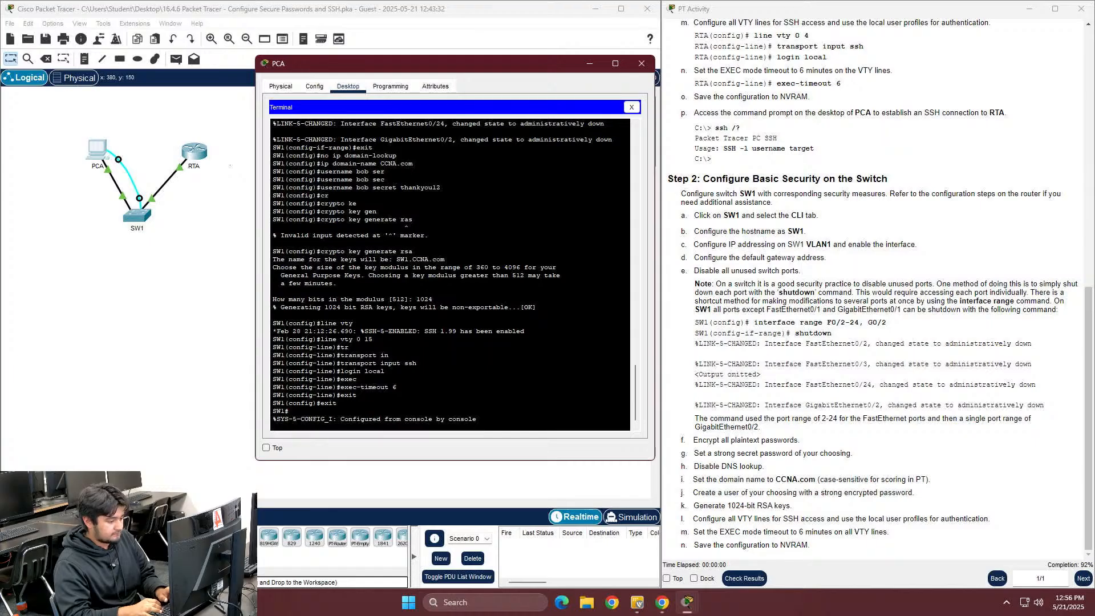
Save SW1's configuration with copy running-config startup-config
{"action": "key", "text": "Return"}
{"action": "type", "text": "copy run"}
{"action": "key", "text": "Tab"}
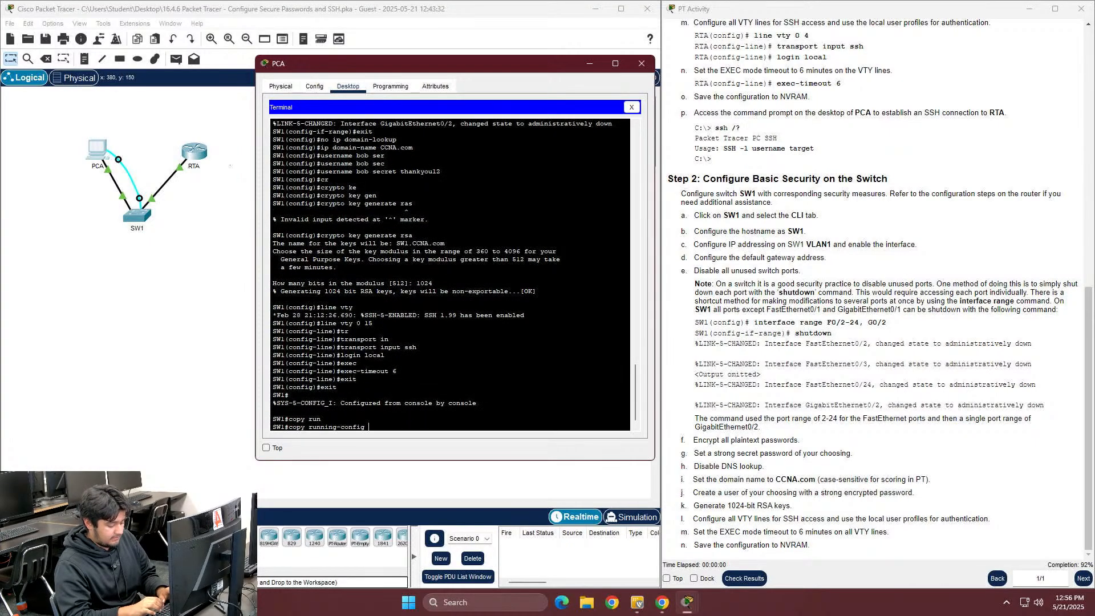
{"action": "type", "text": "st"}
{"action": "key", "text": "Tab"}
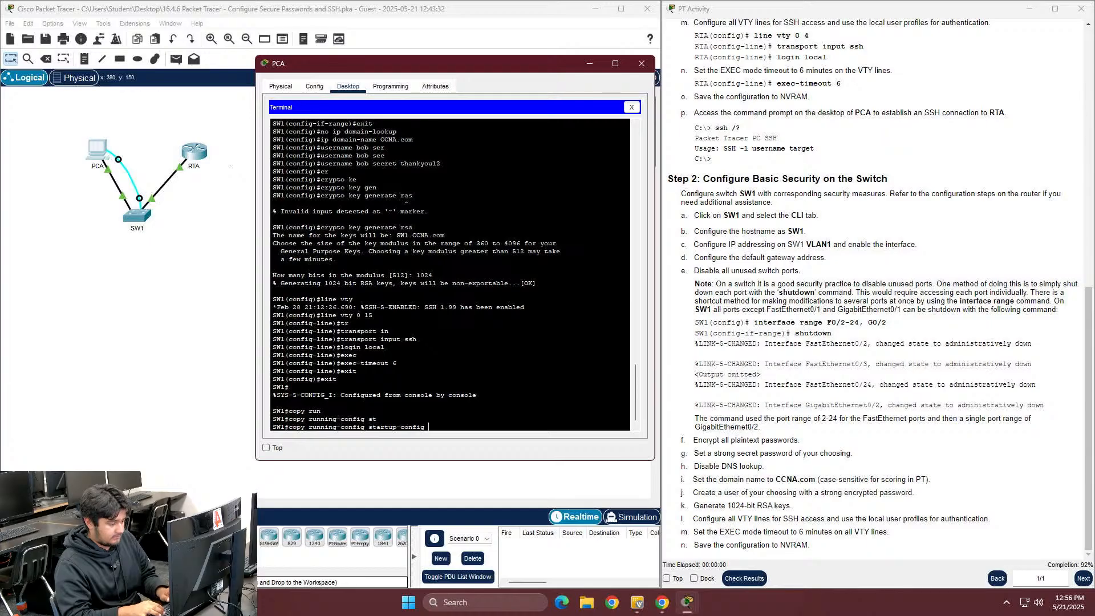
{"action": "key", "text": "Return"}
{"action": "key", "text": "Return"}
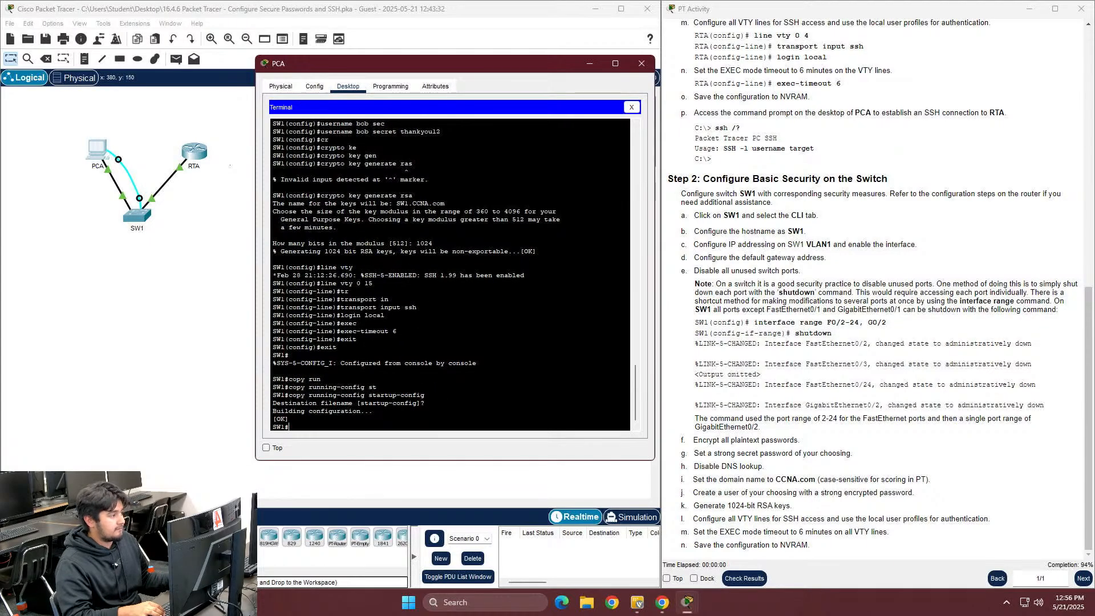
Close the SW1 console and start an SSH login from PCA's command prompt to RTA at 172.16.1.1
{"action": "left_click", "coordinate": [631, 108]}
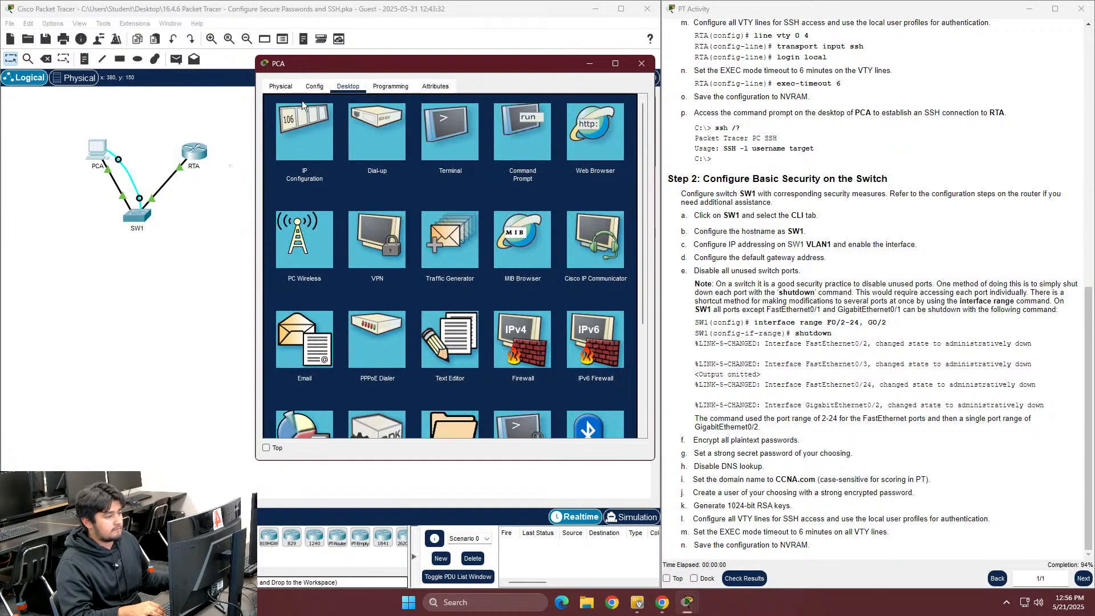
{"action": "left_click", "coordinate": [523, 134]}
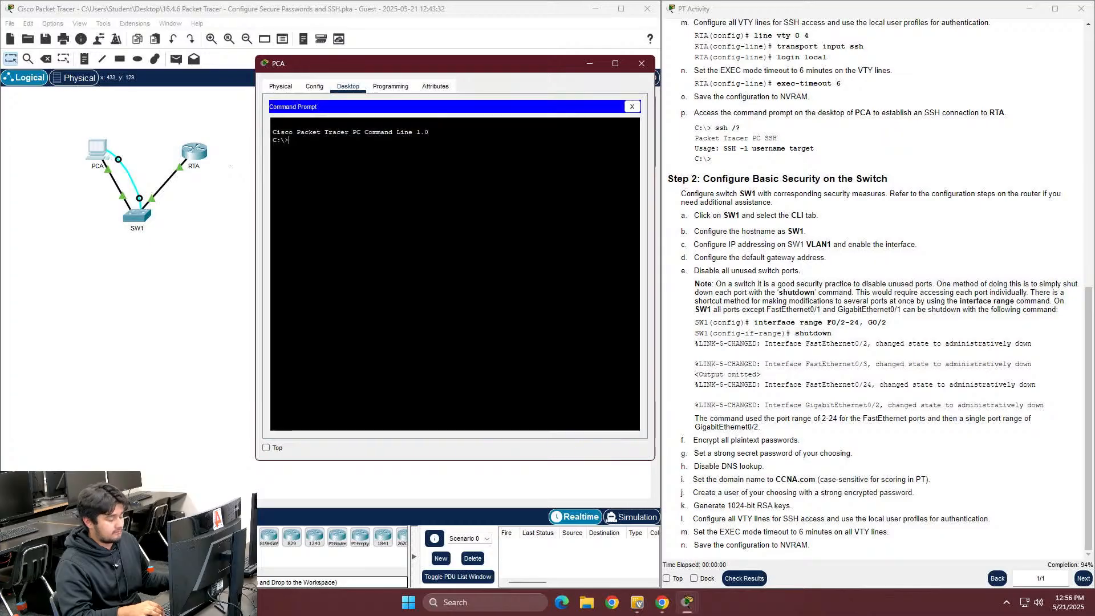
{"action": "scroll", "coordinate": [838, 193], "scroll_direction": "up", "scroll_amount": 3}
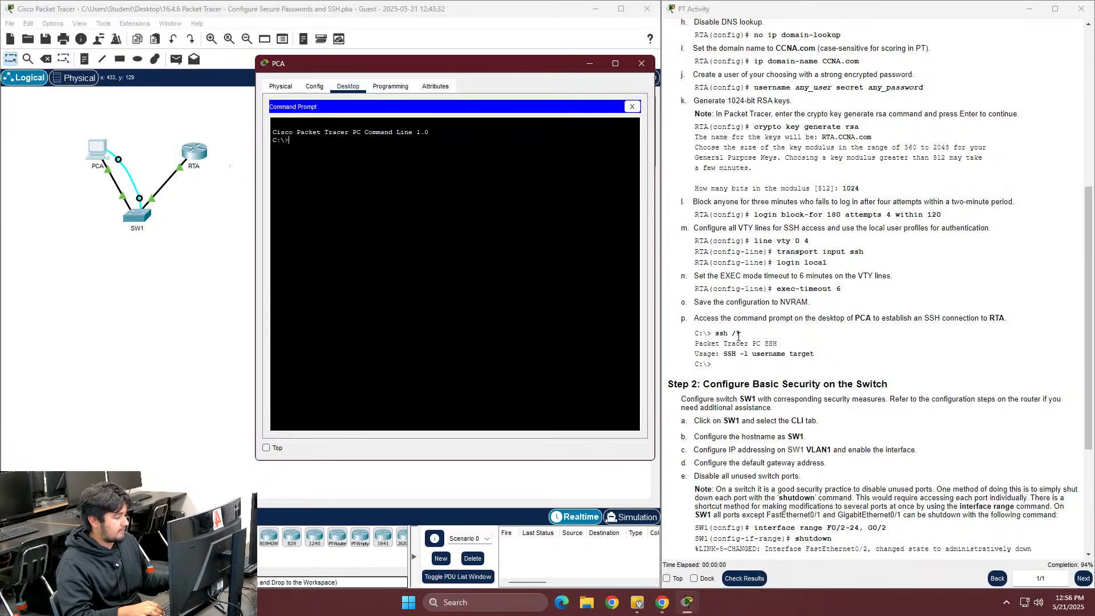
{"action": "type", "text": "-l bob"}
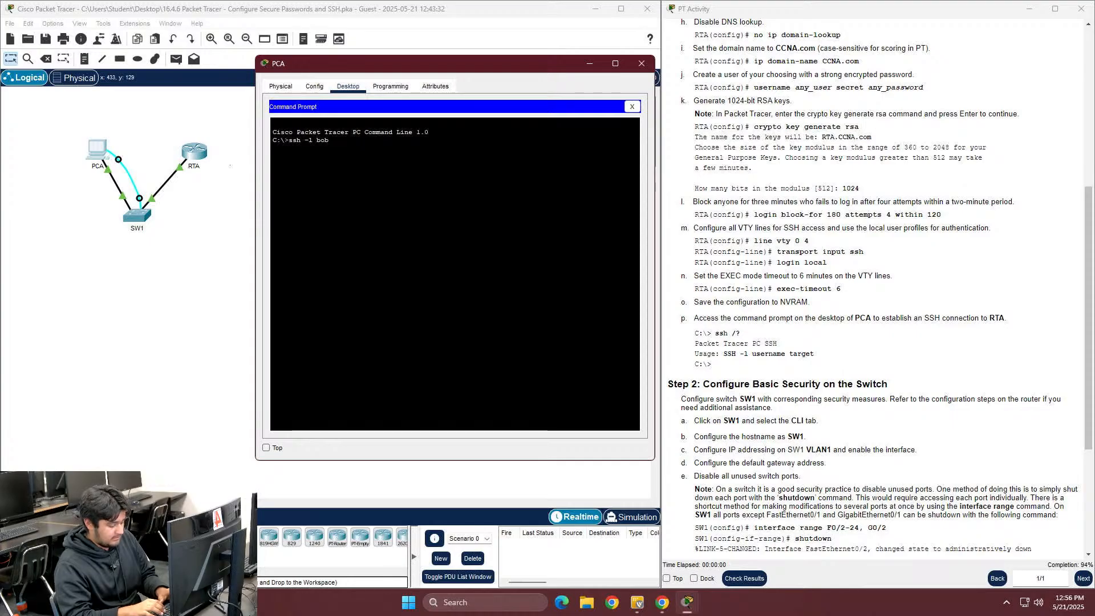
{"action": "scroll", "coordinate": [1008, 139], "scroll_direction": "up", "scroll_amount": 3}
{"action": "scroll", "coordinate": [1007, 135], "scroll_direction": "up", "scroll_amount": 2}
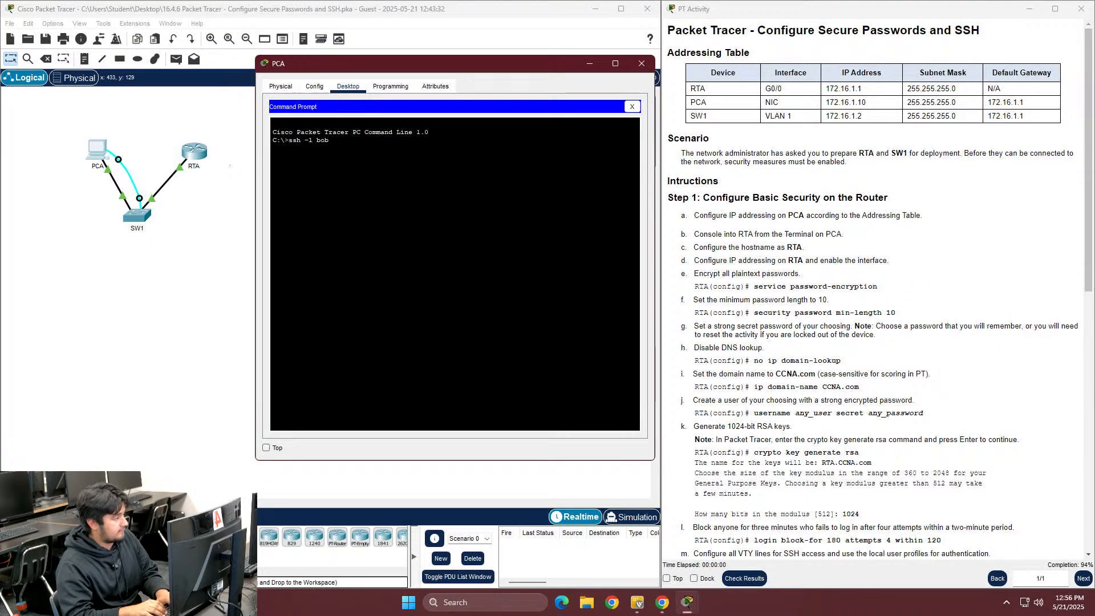
{"action": "type", "text": "172.16.1.1"}
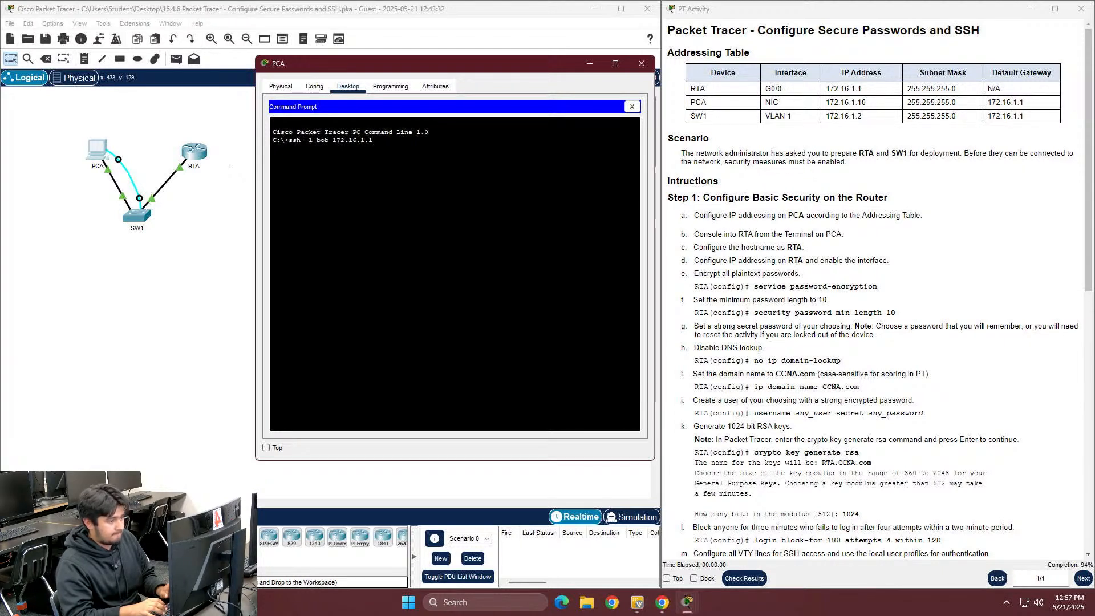
{"action": "key", "text": "Return"}
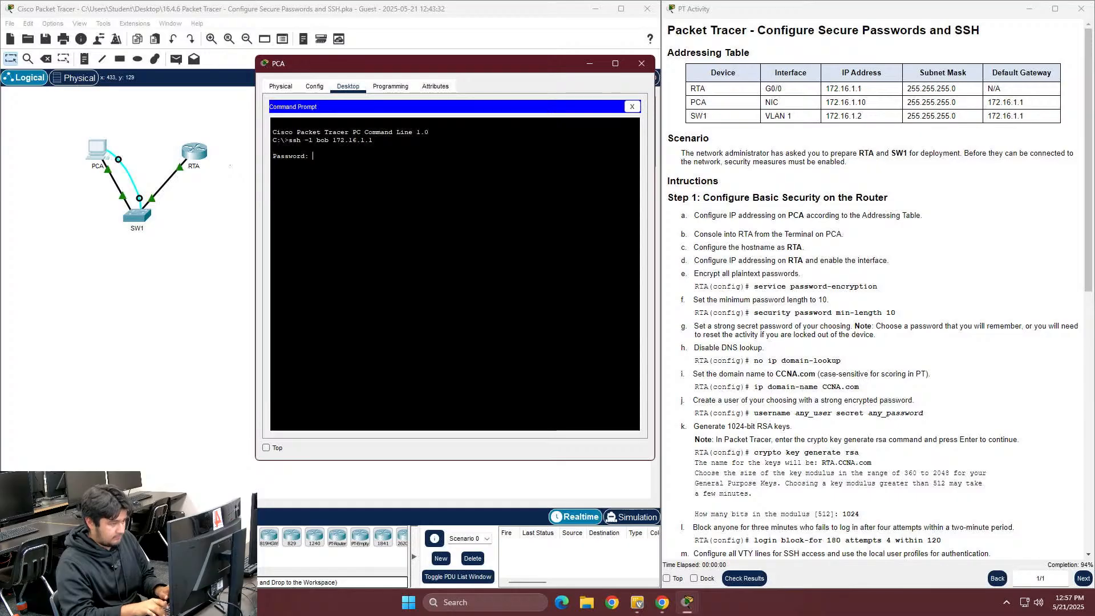
Log in, reach privileged mode on RTA, exit, then start SSH to SW1 at 172.16.1.2
{"action": "key", "text": "Return"}
{"action": "type", "text": "ena"}
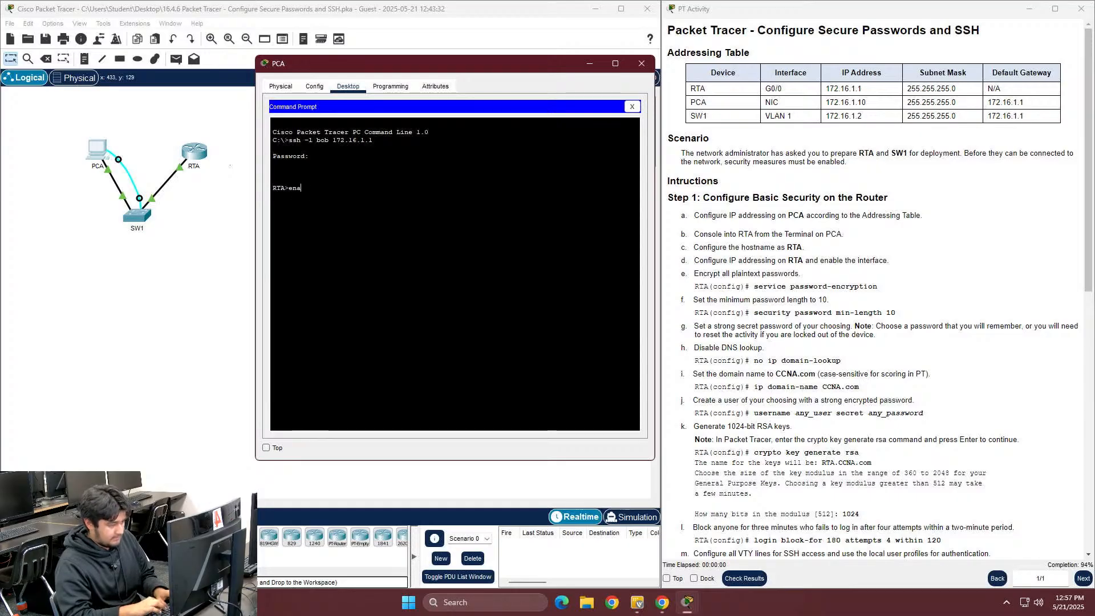
{"action": "type", "text": "ble"}
{"action": "key", "text": "Return"}
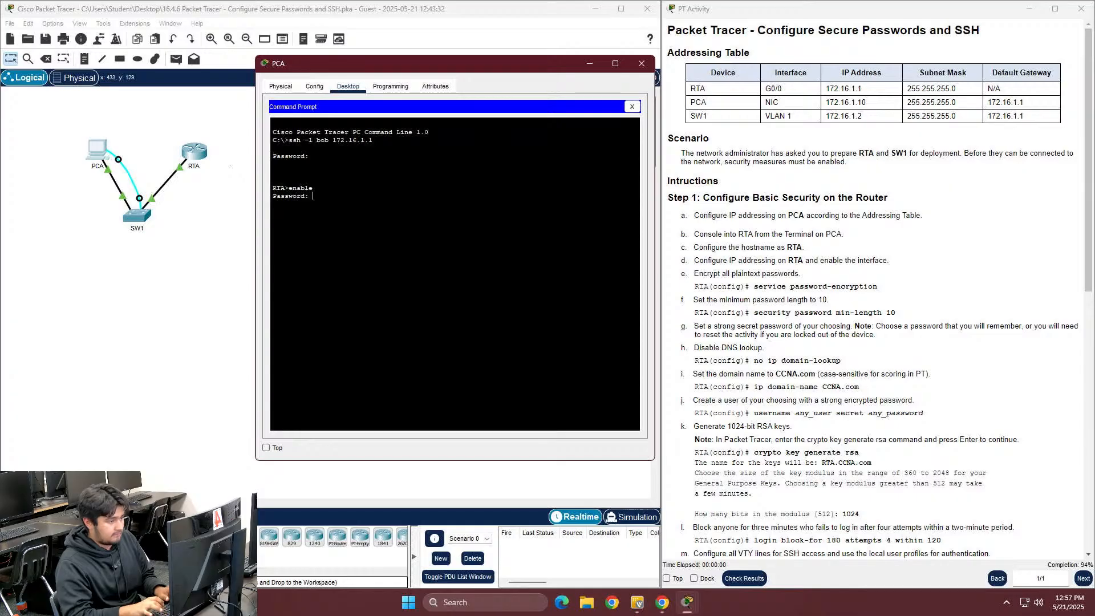
{"action": "key", "text": "Return"}
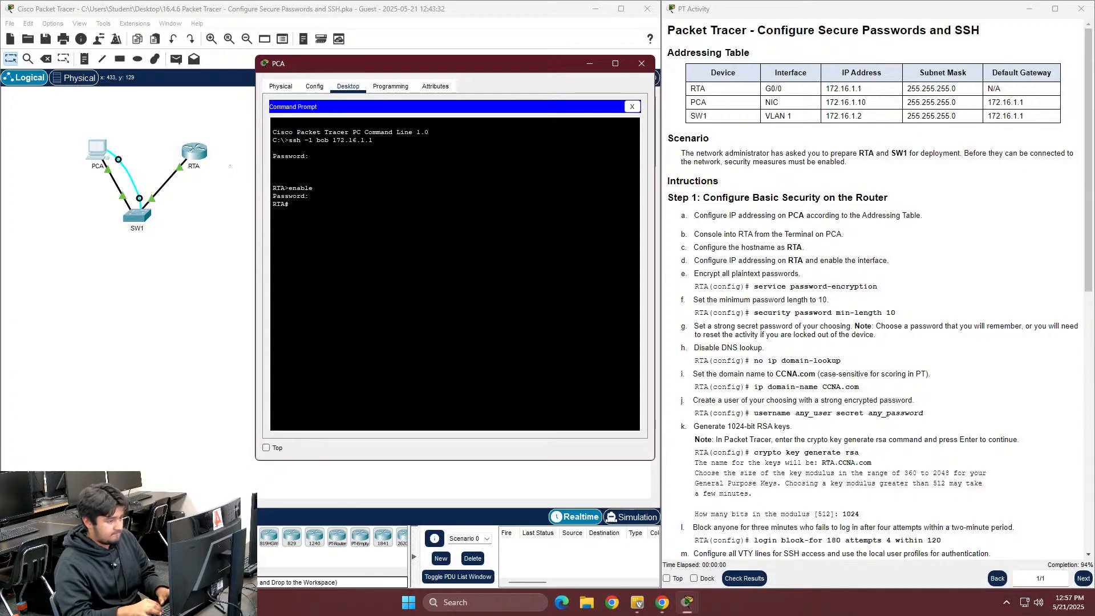
{"action": "type", "text": "exit"}
{"action": "key", "text": "Return"}
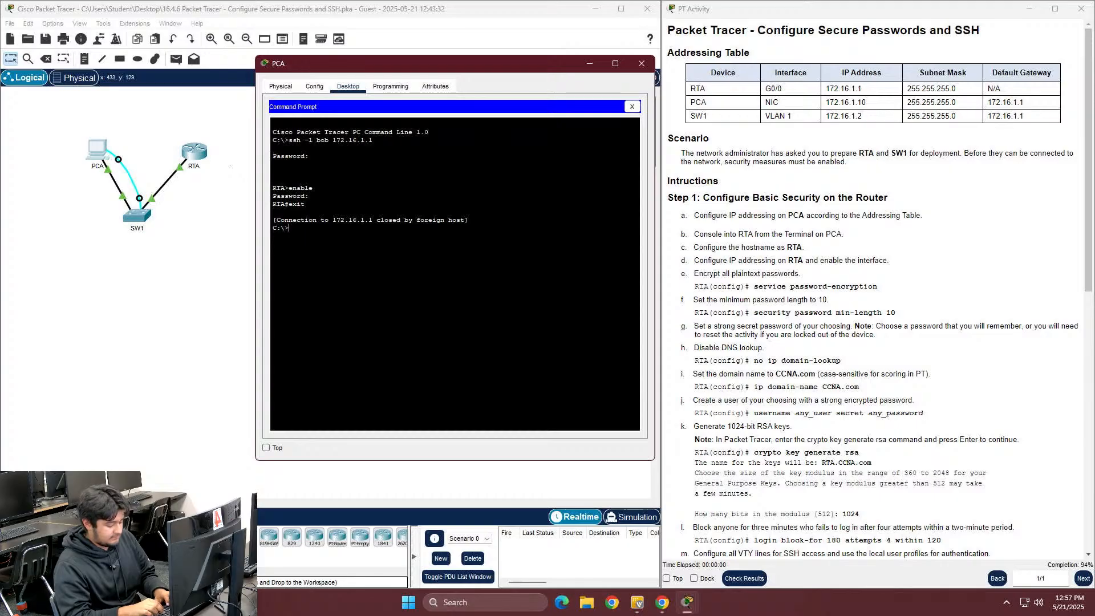
{"action": "type", "text": "ssh"}
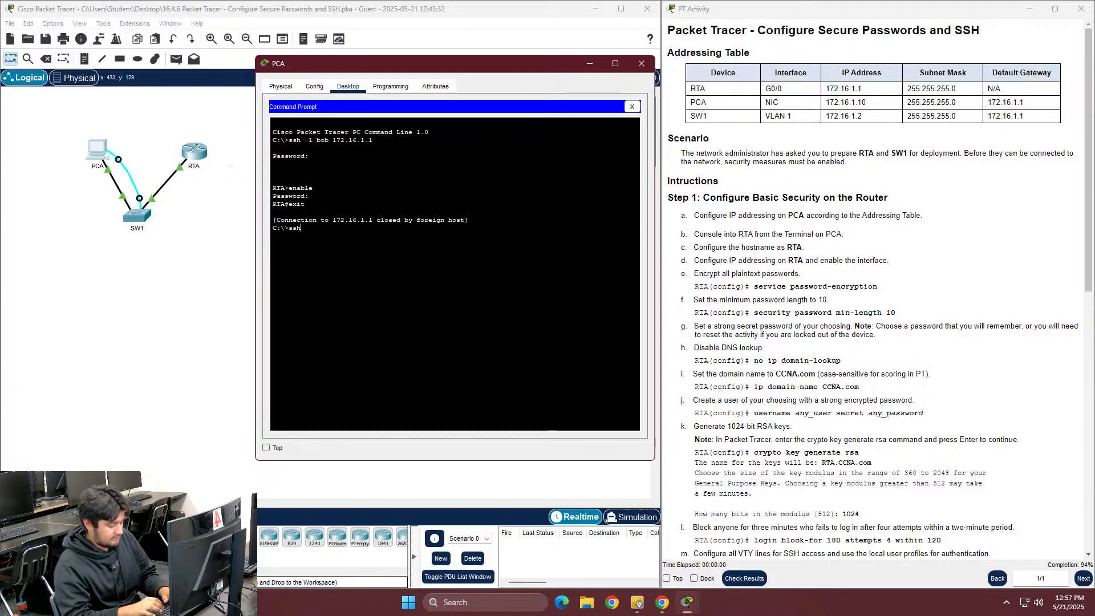
{"action": "type", "text": " -l bob "}
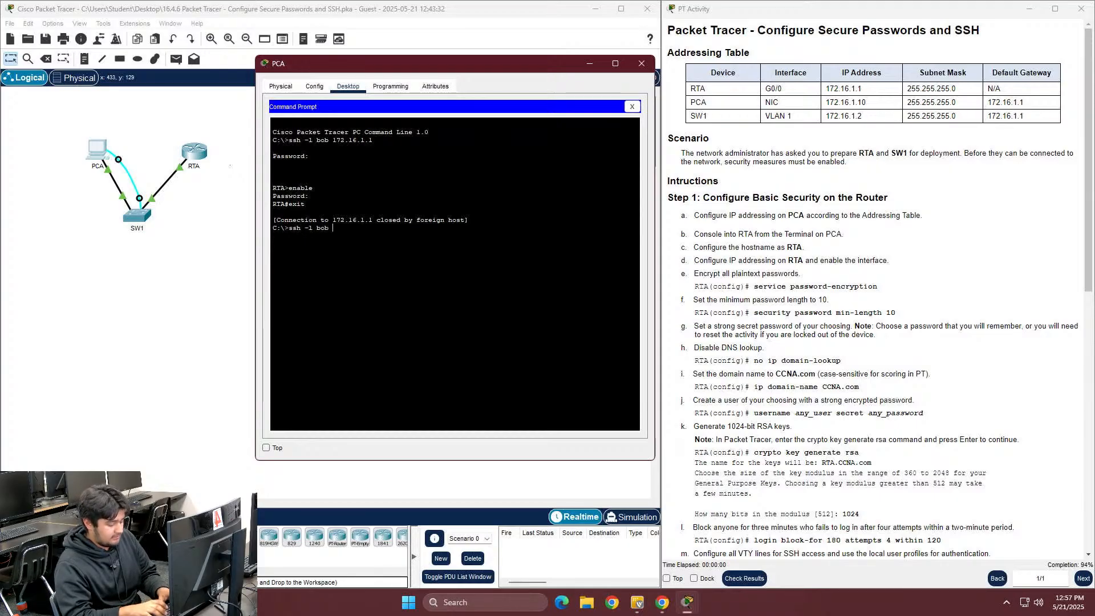
{"action": "type", "text": "172.16.1.2"}
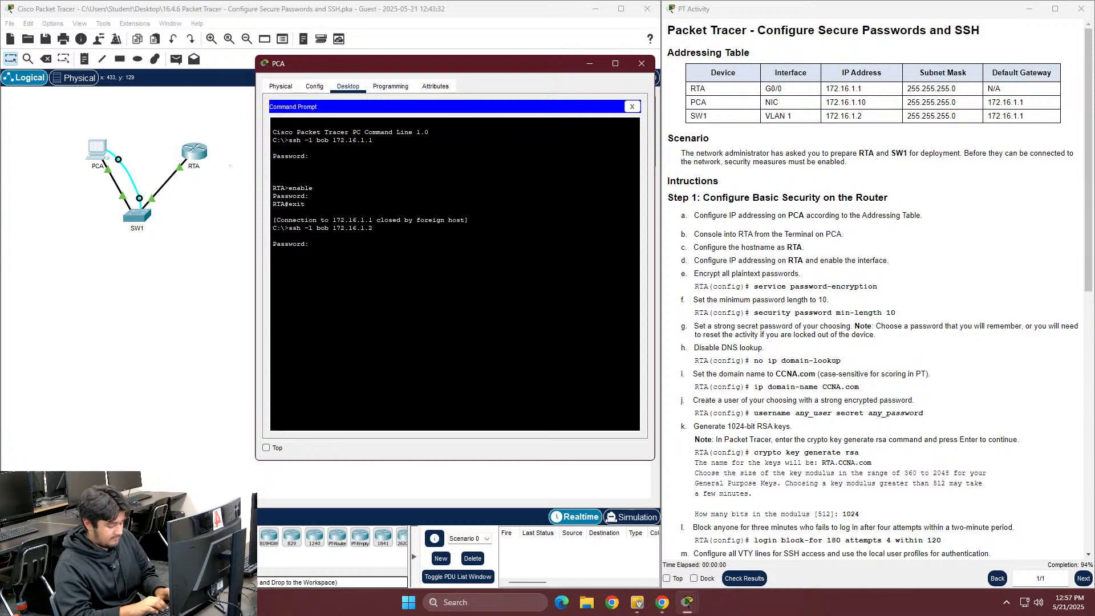
Log into SW1 over SSH, see enable refused with "No password set", and close PCA's window
{"action": "key", "text": "Return"}
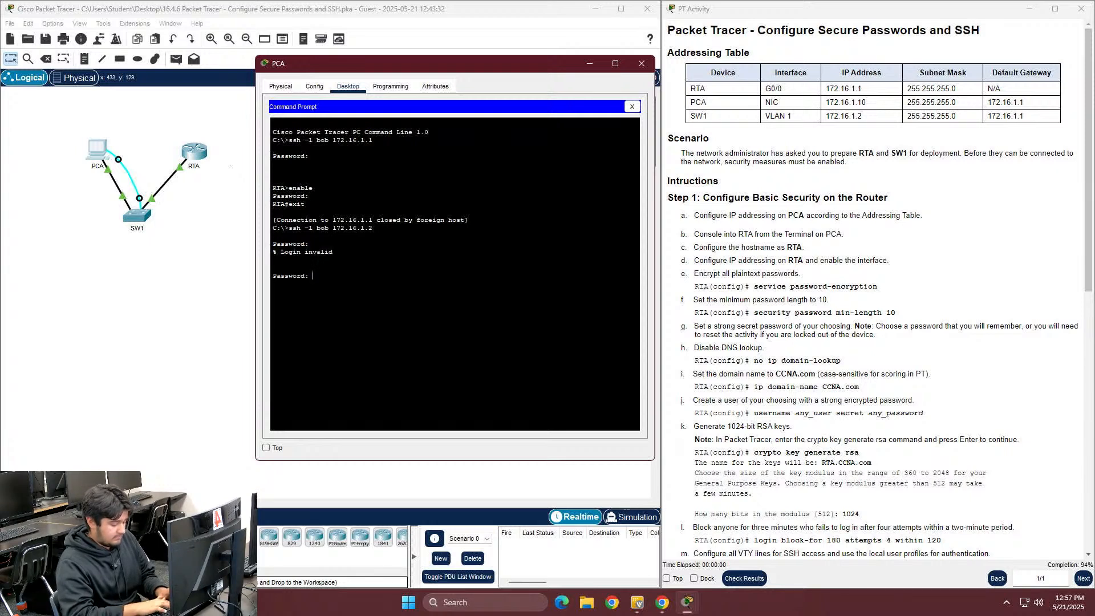
{"action": "key", "text": "Return"}
{"action": "type", "text": "enabler"}
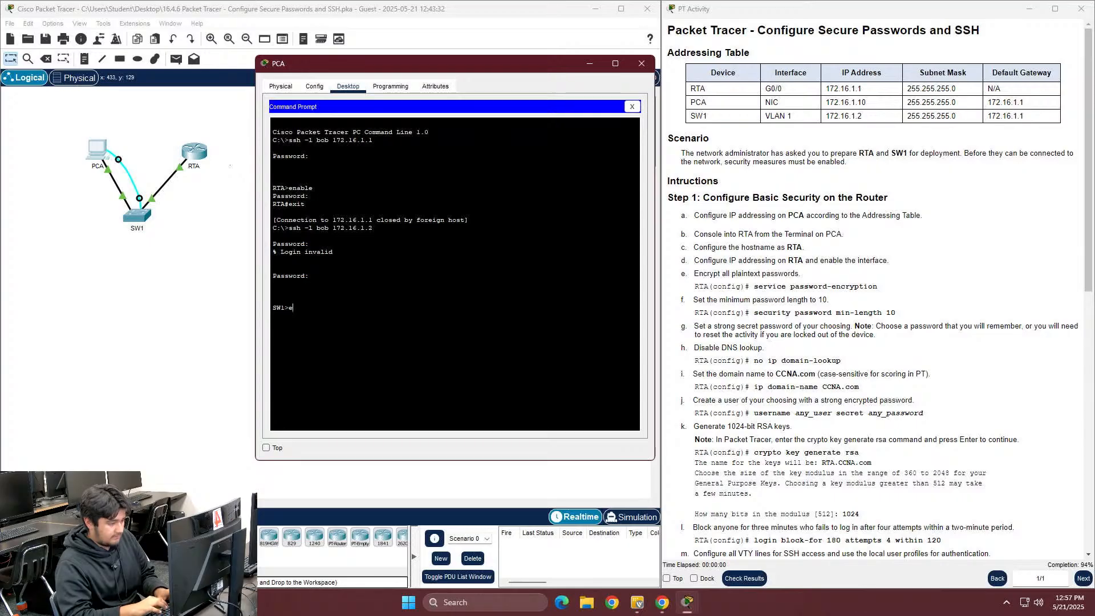
{"action": "key", "text": "Return"}
{"action": "key", "text": "Up"}
{"action": "key", "text": "Return"}
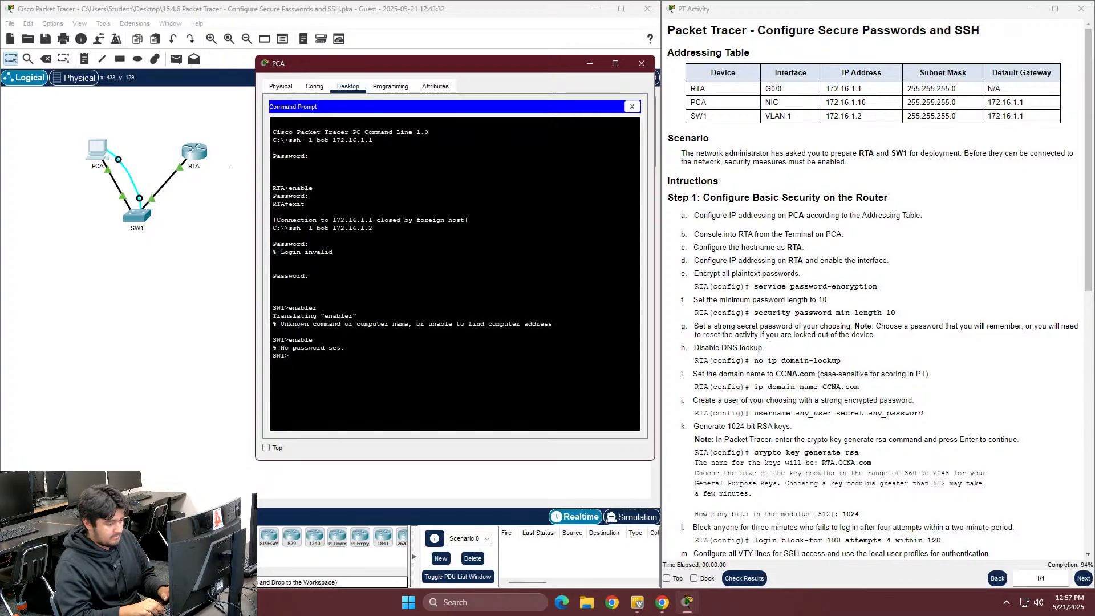
{"action": "left_click", "coordinate": [642, 63]}
Connect to SW1's console through PCA's Desktop Terminal
{"action": "left_click", "coordinate": [129, 214]}
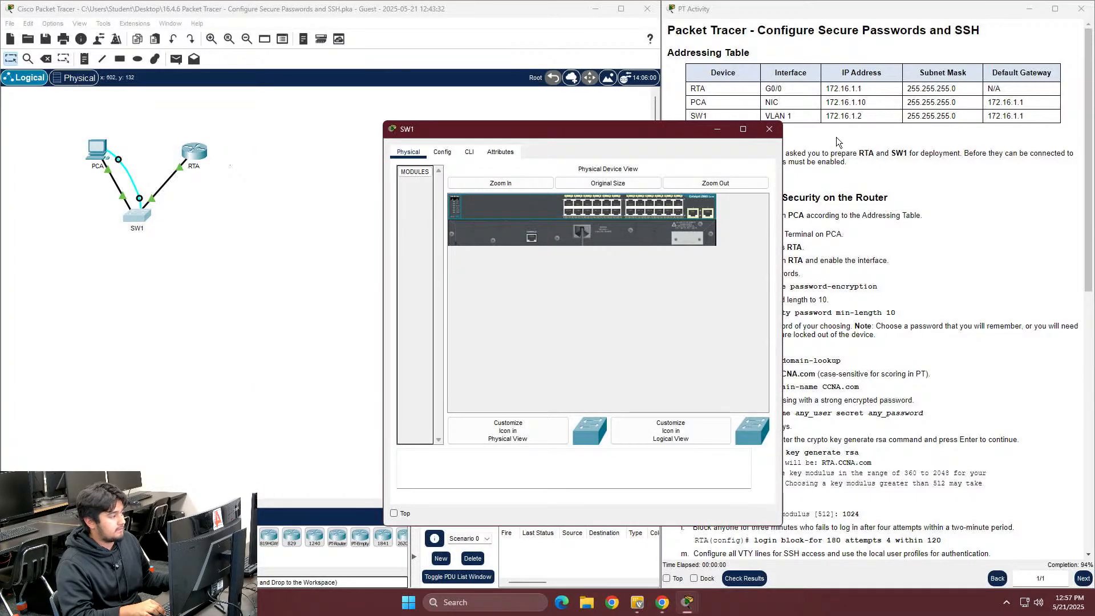
{"action": "left_click", "coordinate": [764, 127]}
{"action": "left_click", "coordinate": [109, 162]}
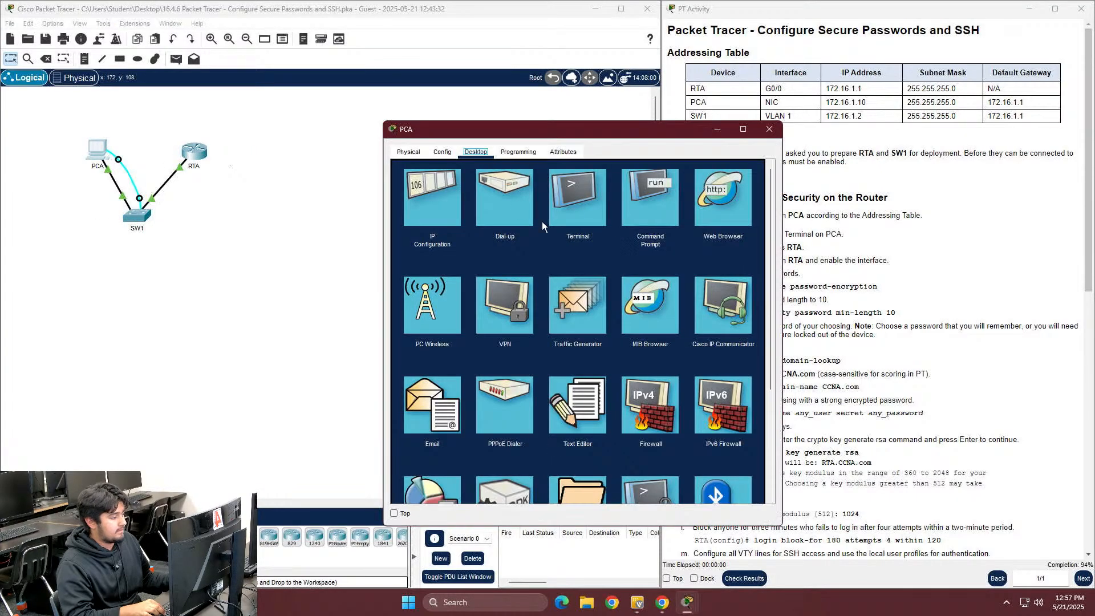
{"action": "left_click", "coordinate": [596, 199]}
{"action": "left_click", "coordinate": [741, 275]}
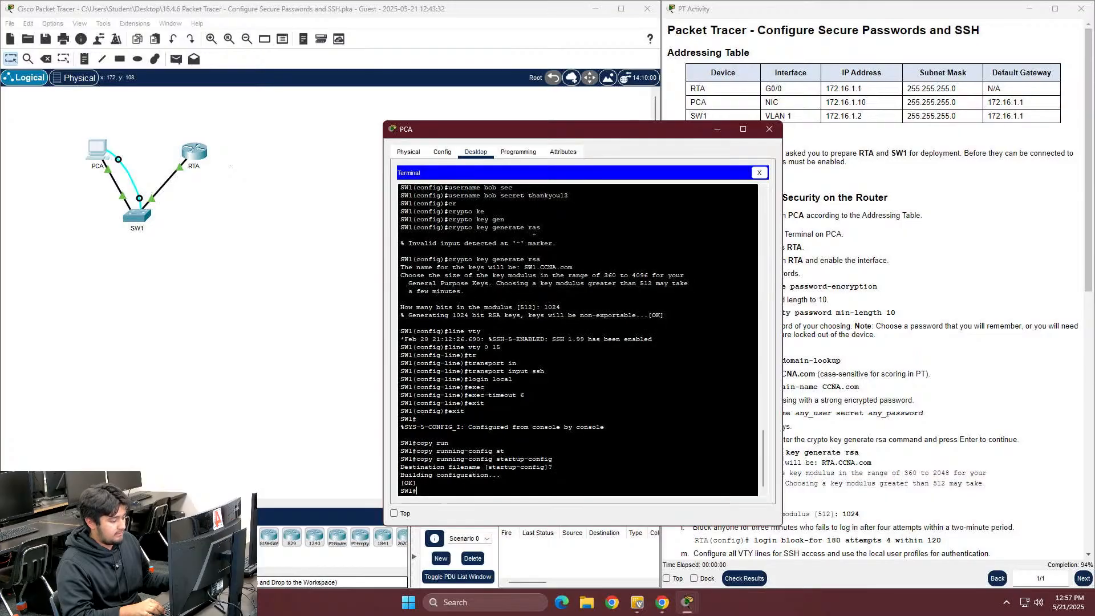
Try 'enable secret' at SW1's privileged prompt, then erase the partial command
{"action": "type", "text": "en"}
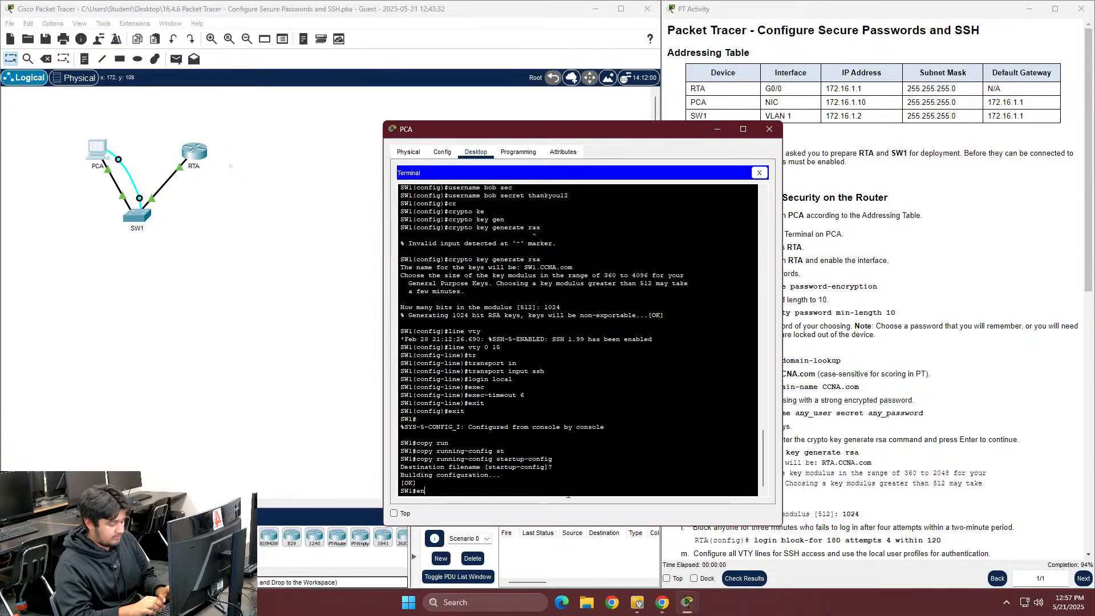
{"action": "key", "text": "Tab"}
{"action": "type", "text": "secr"}
{"action": "key", "text": "Tab"}
{"action": "key", "text": "BackSpace"}
{"action": "type", "text": "e"}
{"action": "key", "text": "Tab"}
{"action": "key", "text": "BackSpace"}
{"action": "key", "text": "BackSpace"}
{"action": "key", "text": "BackSpace"}
{"action": "key", "text": "BackSpace"}
{"action": "key", "text": "BackSpace"}
{"action": "key", "text": "BackSpace"}
Enter global configuration mode on SW1 with 'configure terminal'
{"action": "type", "text": "conf"}
{"action": "key", "text": "Tab"}
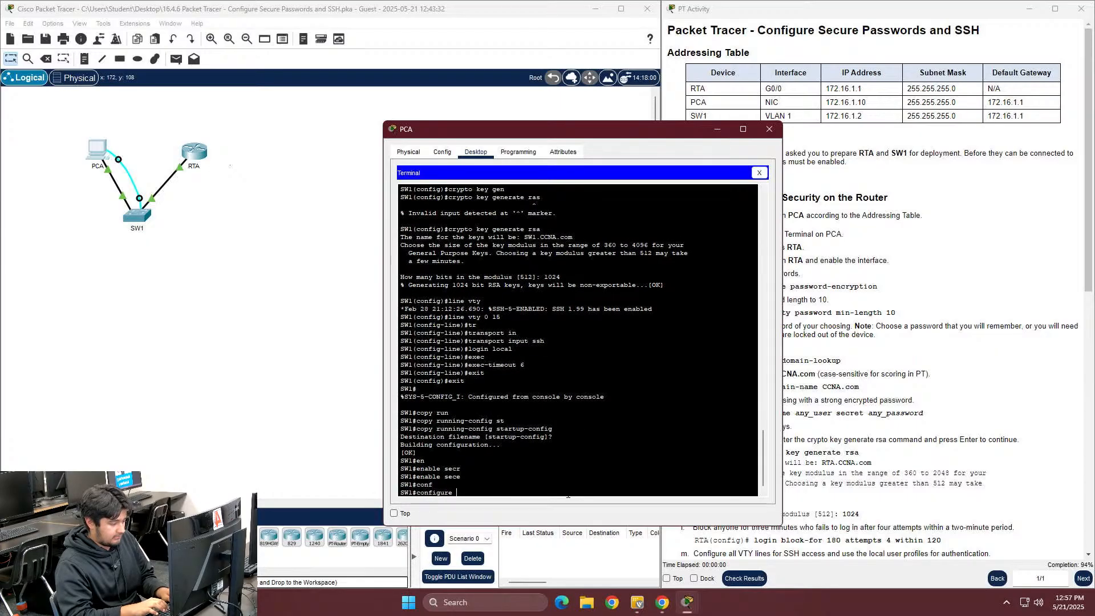
{"action": "type", "text": "ter"}
{"action": "key", "text": "Tab"}
{"action": "key", "text": "Return"}
Set SW1's enable secret to the chosen password, then exit to the privileged prompt
{"action": "key", "text": "Tab"}
{"action": "key", "text": "Tab"}
{"action": "key", "text": "Tab"}
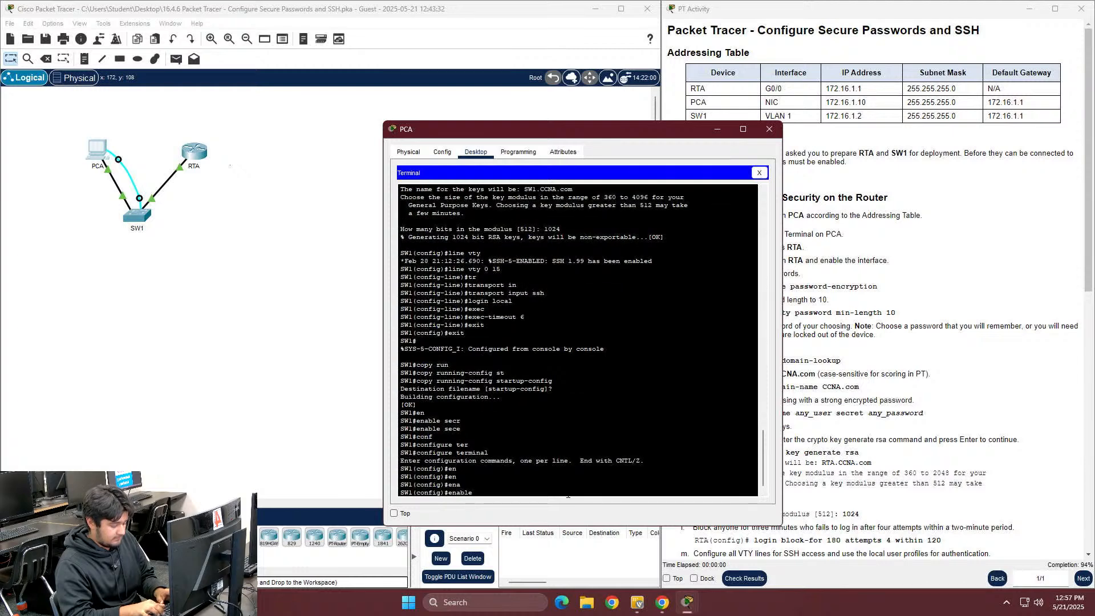
{"action": "key", "text": "Tab"}
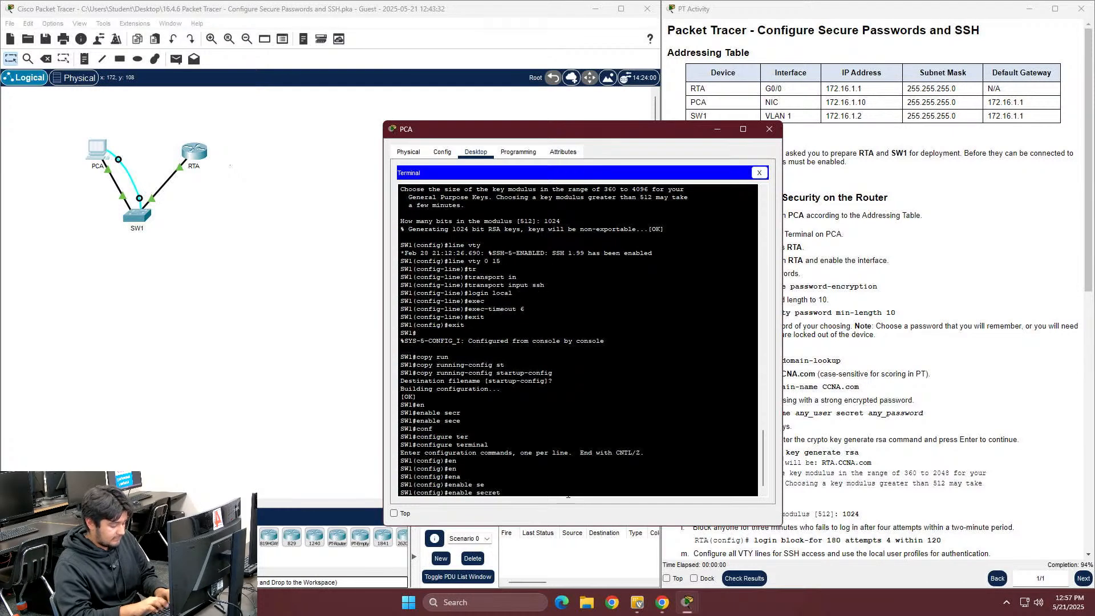
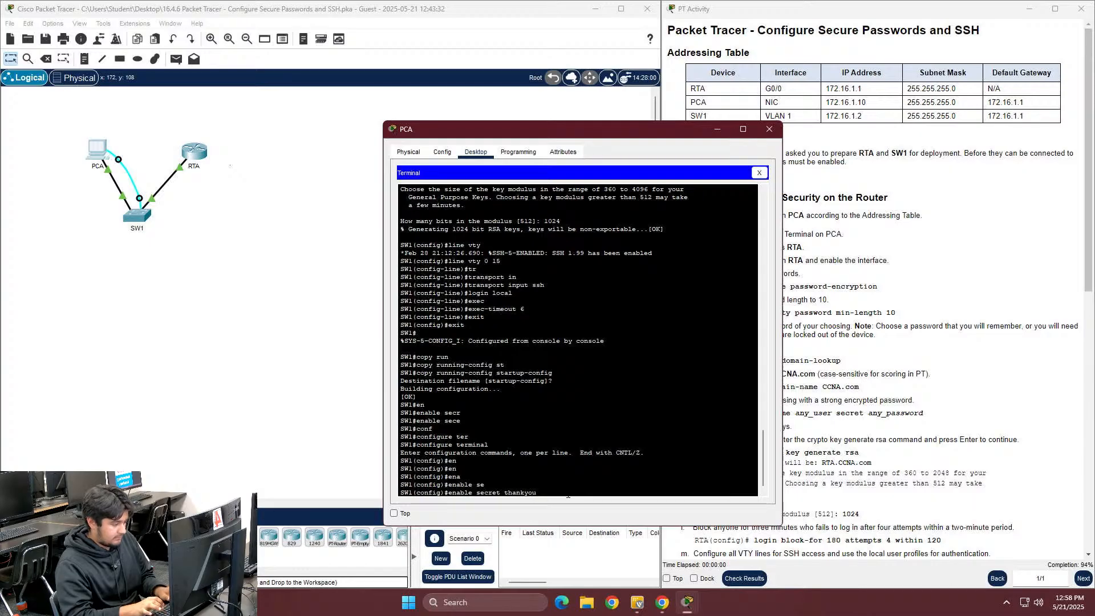
{"action": "key", "text": "Return"}
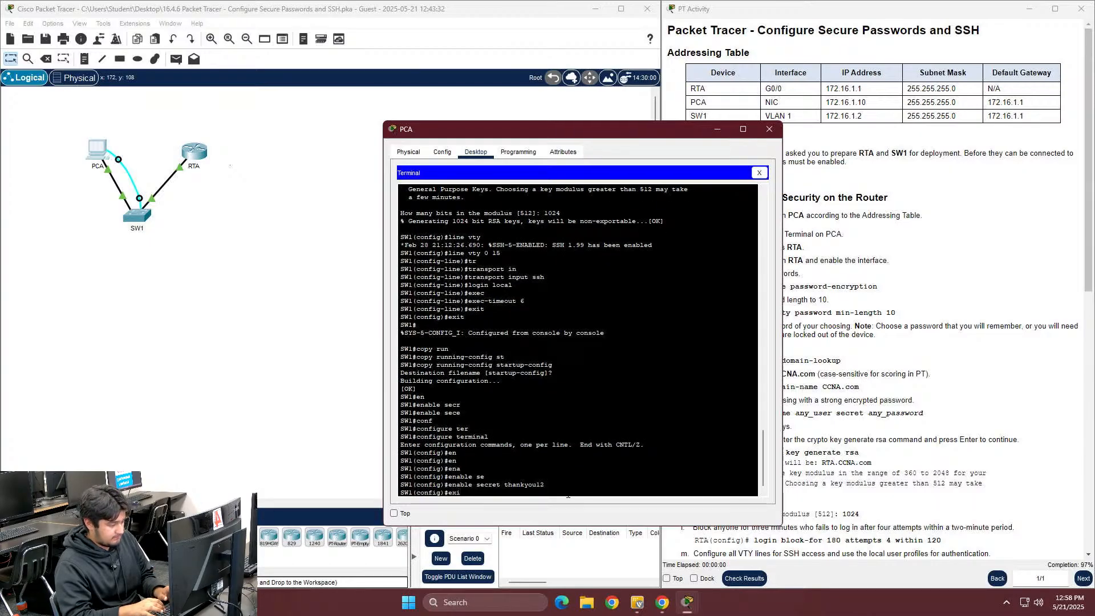
{"action": "key", "text": "Return"}
{"action": "key", "text": "Return"}
{"action": "key", "text": "Return"}
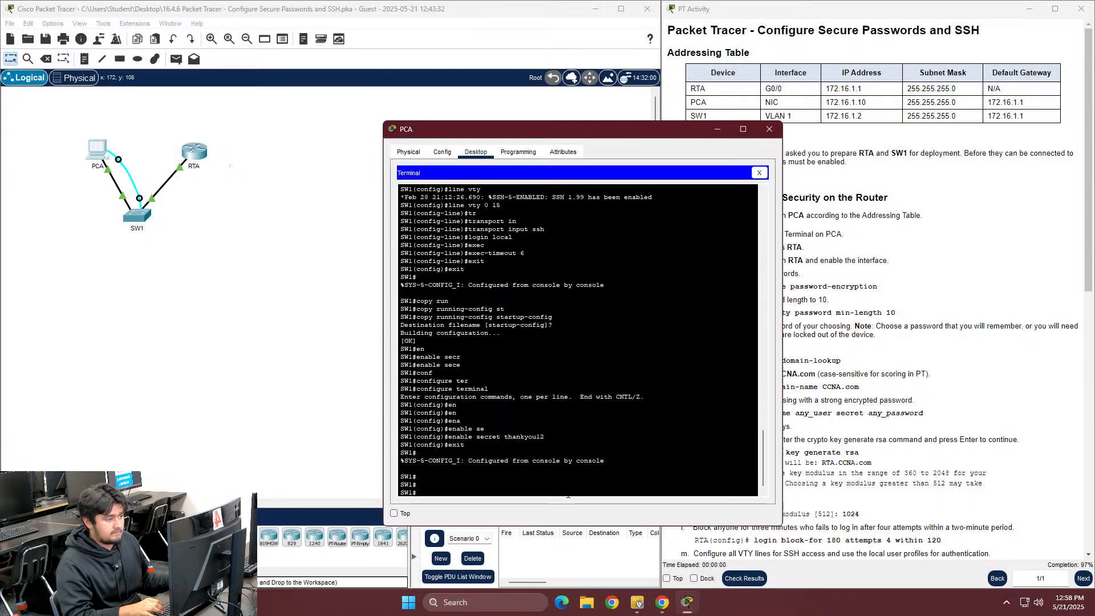
Switch from PCA's Terminal to Command Prompt and end the existing SSH session
{"action": "left_click", "coordinate": [759, 172]}
{"action": "left_click", "coordinate": [656, 200]}
{"action": "key", "text": "Return"}
{"action": "key", "text": "Return"}
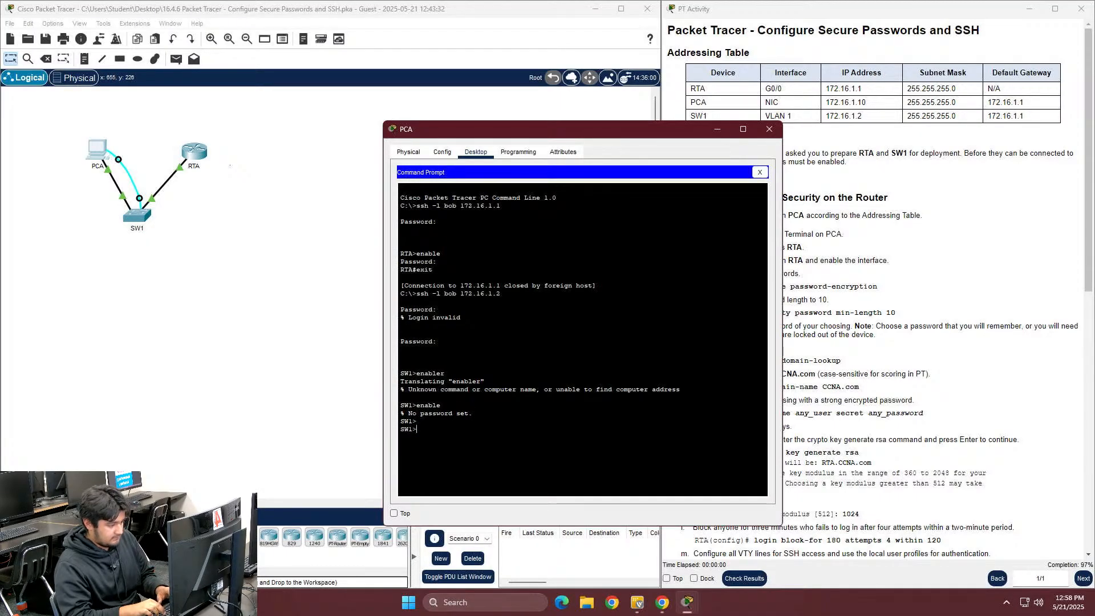
{"action": "type", "text": "exit"}
{"action": "key", "text": "Return"}
{"action": "key", "text": "Return"}
SSH as bob to SW1 at 172.16.1.2 and log in after retrying the password
{"action": "key", "text": "Return"}
{"action": "key", "text": "Up"}
{"action": "key", "text": "Up"}
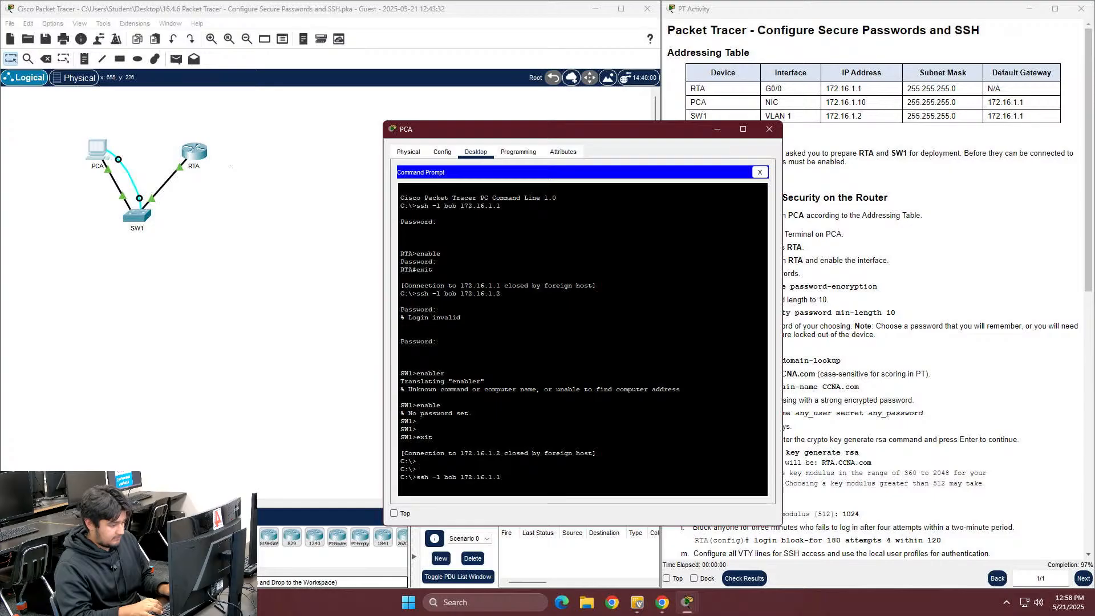
{"action": "key", "text": "Down"}
{"action": "key", "text": "Return"}
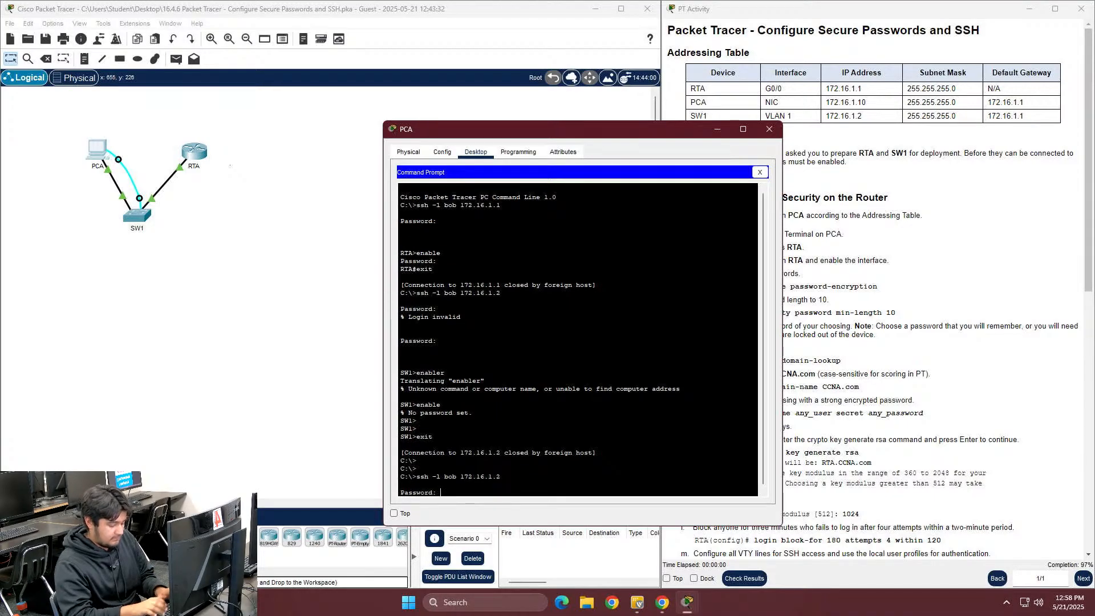
{"action": "key", "text": "Return"}
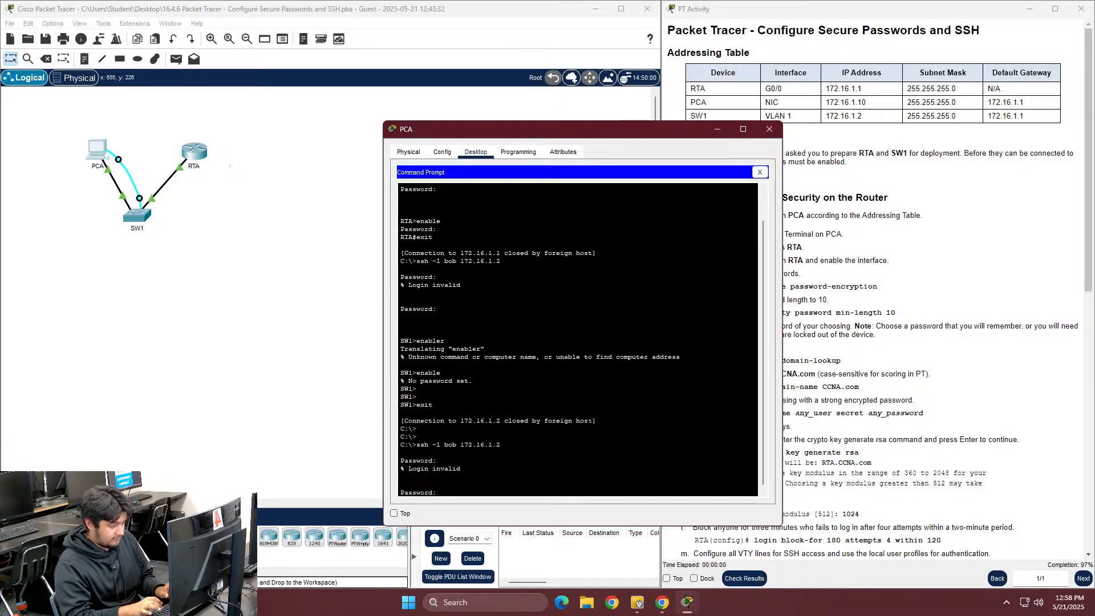
{"action": "key", "text": "Return"}
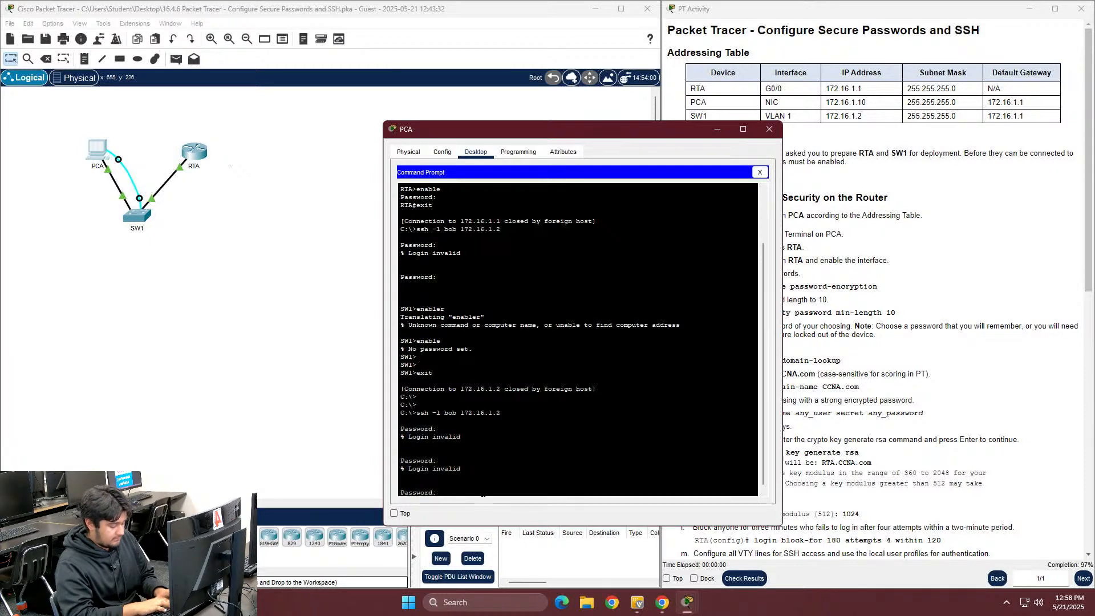
{"action": "key", "text": "Return"}
Reach privileged mode on SW1 using the new enable secret
{"action": "type", "text": "ena"}
{"action": "key", "text": "Tab"}
{"action": "key", "text": "Return"}
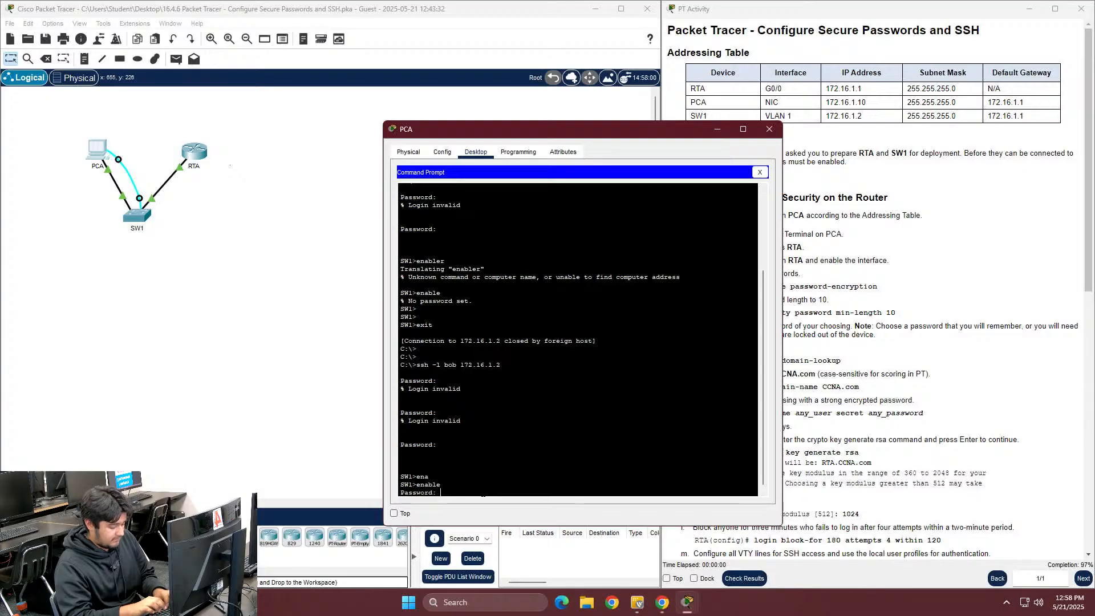
{"action": "key", "text": "Return"}
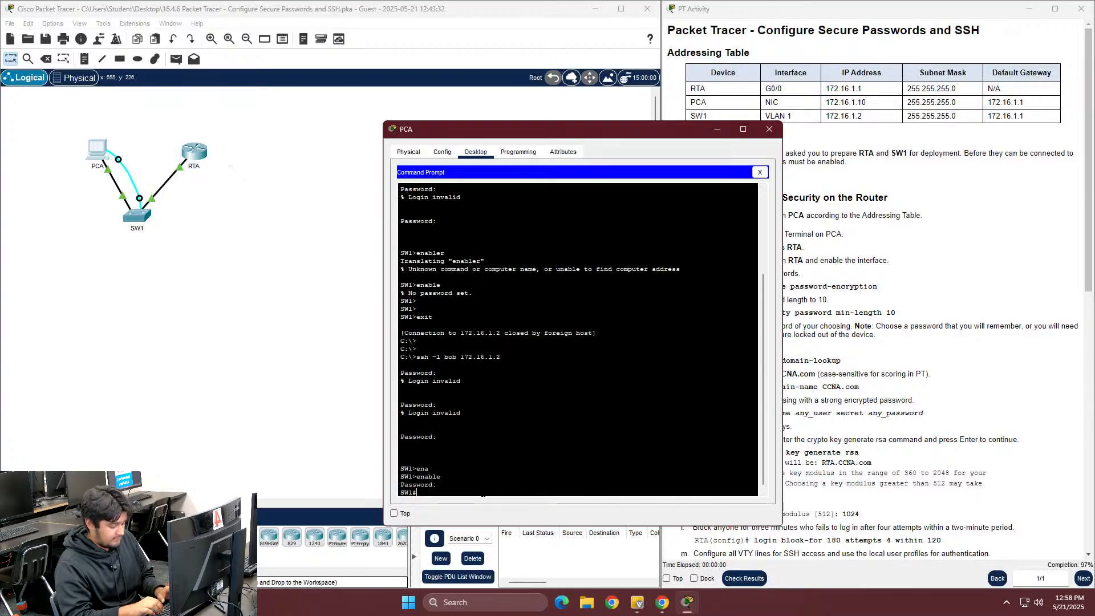
Enter global configuration mode on SW1, then close PCA's window
{"action": "type", "text": "configer"}
{"action": "key", "text": "Tab"}
{"action": "key", "text": "BackSpace"}
{"action": "key", "text": "BackSpace"}
{"action": "key", "text": "Tab"}
{"action": "type", "text": "ter"}
{"action": "key", "text": "Tab"}
{"action": "key", "text": "Return"}
{"action": "key", "text": "Return"}
{"action": "key", "text": "Return"}
{"action": "key", "text": "Return"}
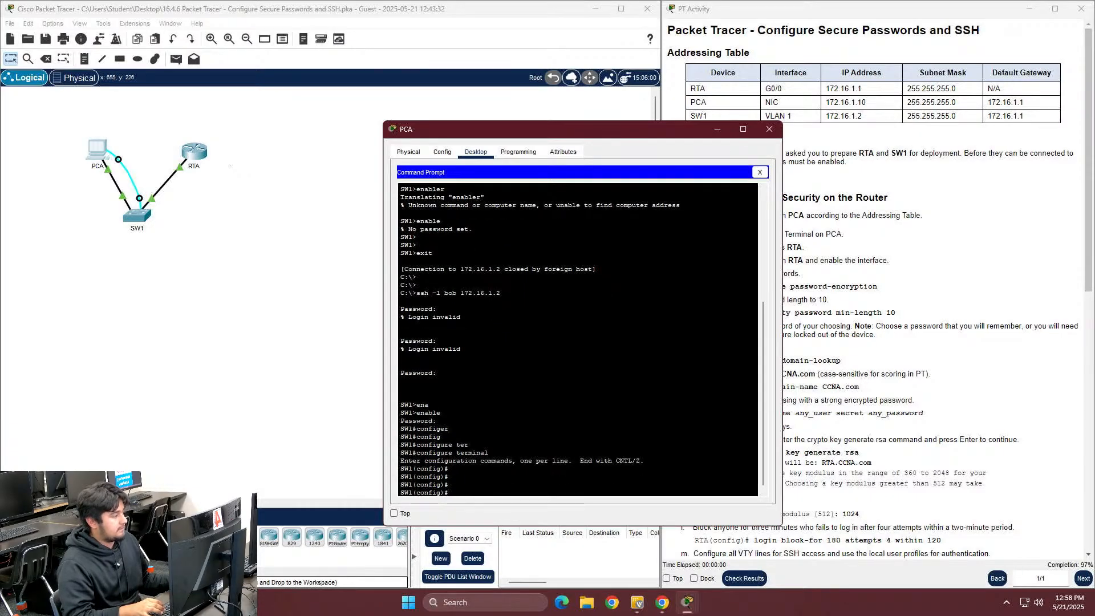
{"action": "left_click", "coordinate": [768, 128]}
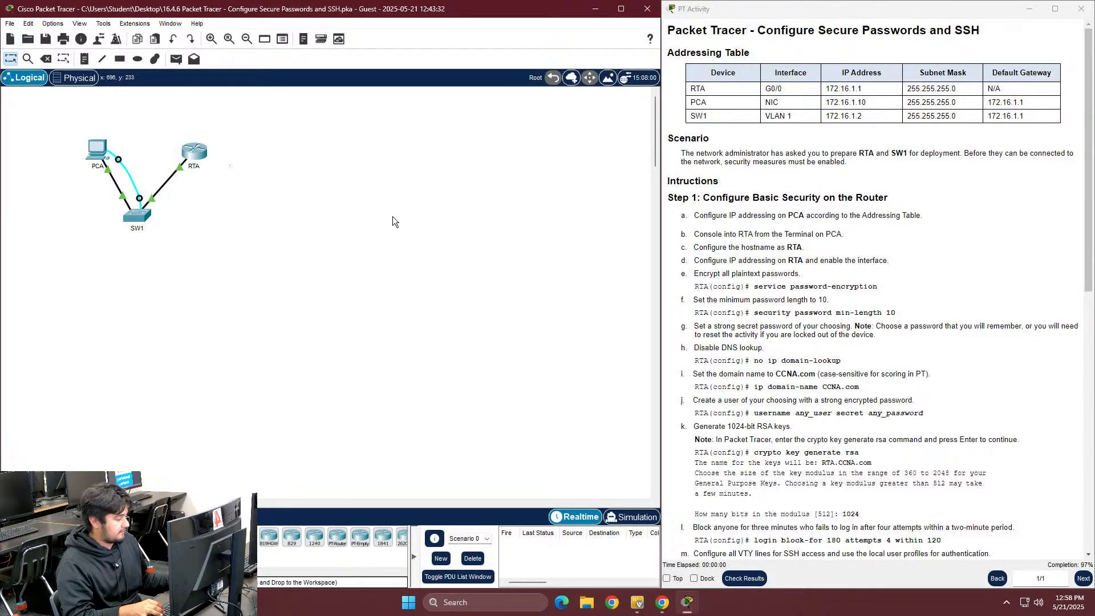